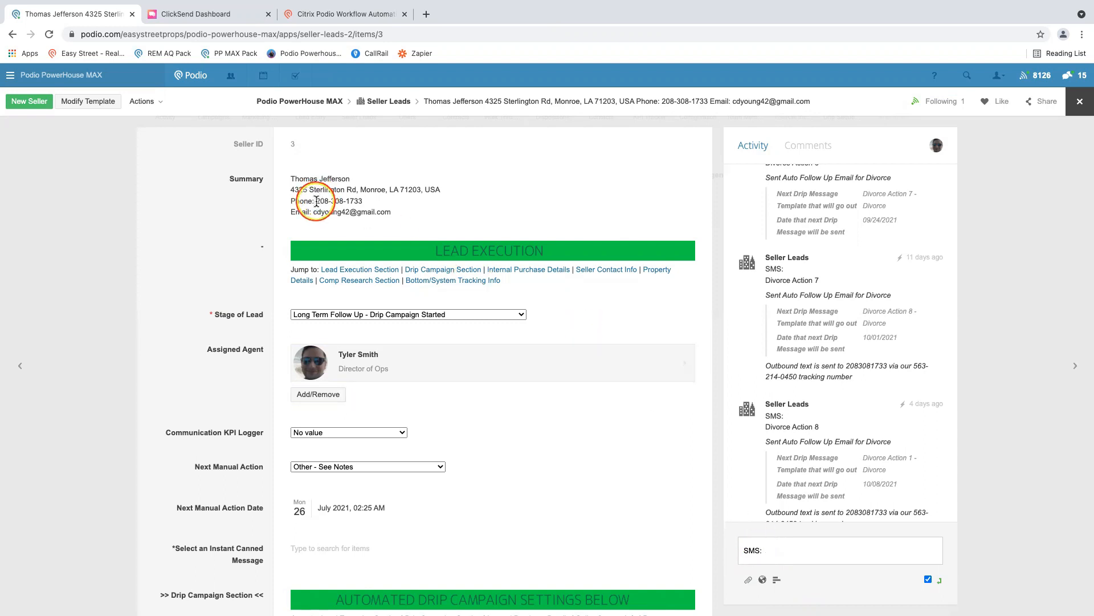
# - Check the phone number in the open seller lead's summary and close the lead
pyautogui.moveTo(368, 205); pyautogui.dragTo(315, 198)
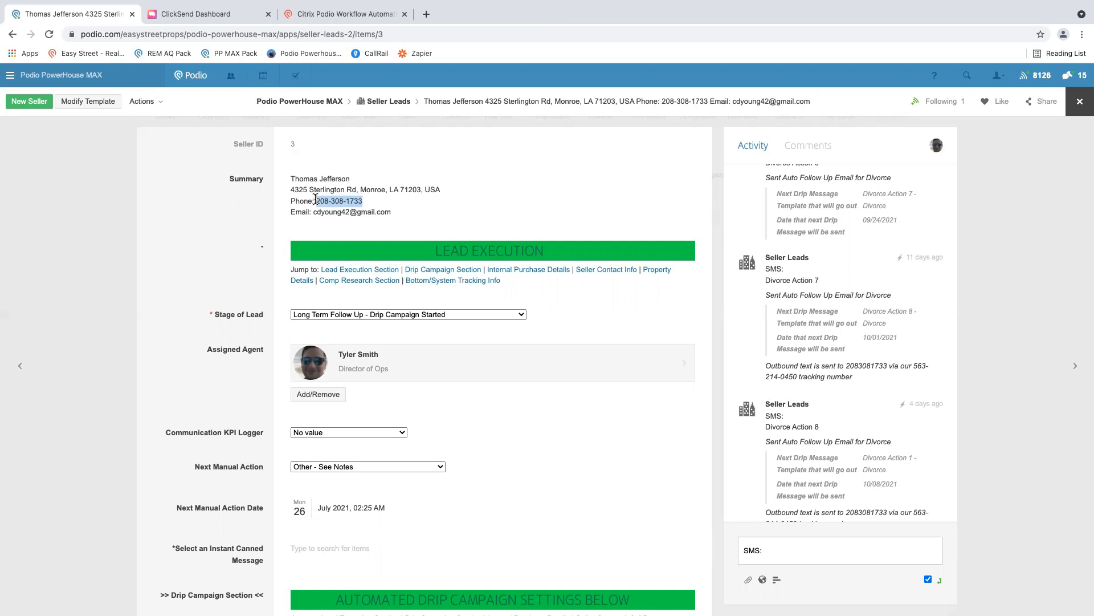
pyautogui.click(256, 227)
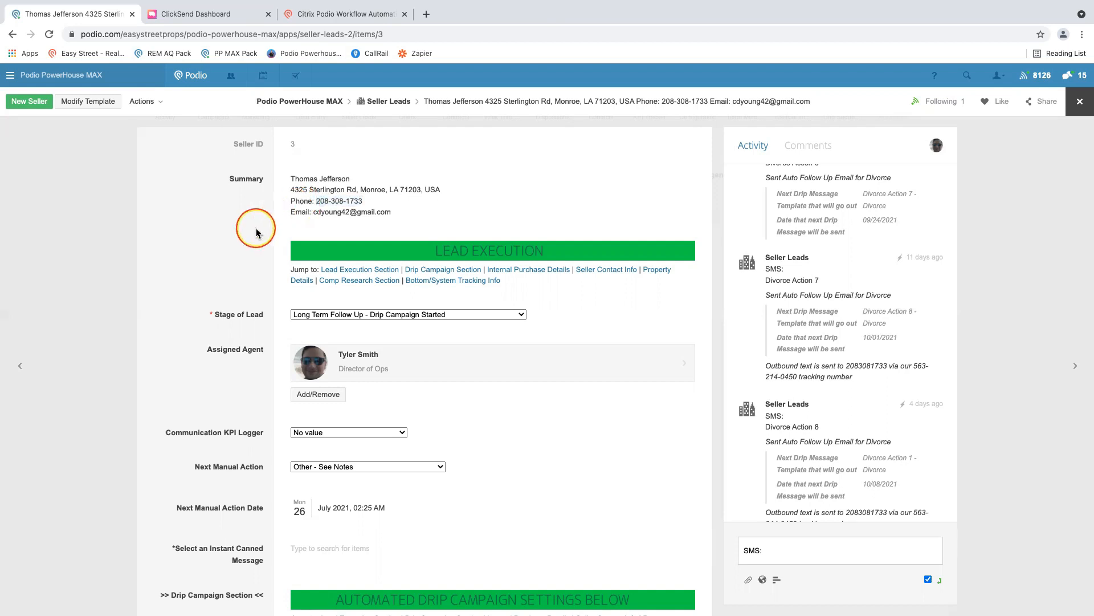
pyautogui.click(1072, 105)
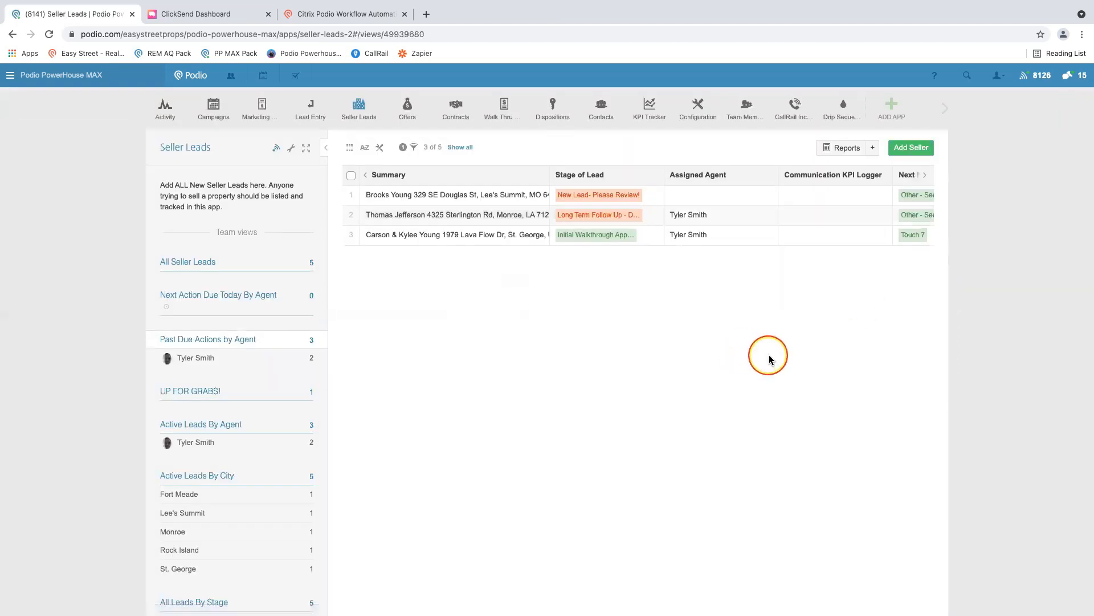
# - View the ClickSend messaging settings and the PPMax ClickSend SMS Integration Instructions document, returning to the Podio seller leads after each
pyautogui.click(216, 17)
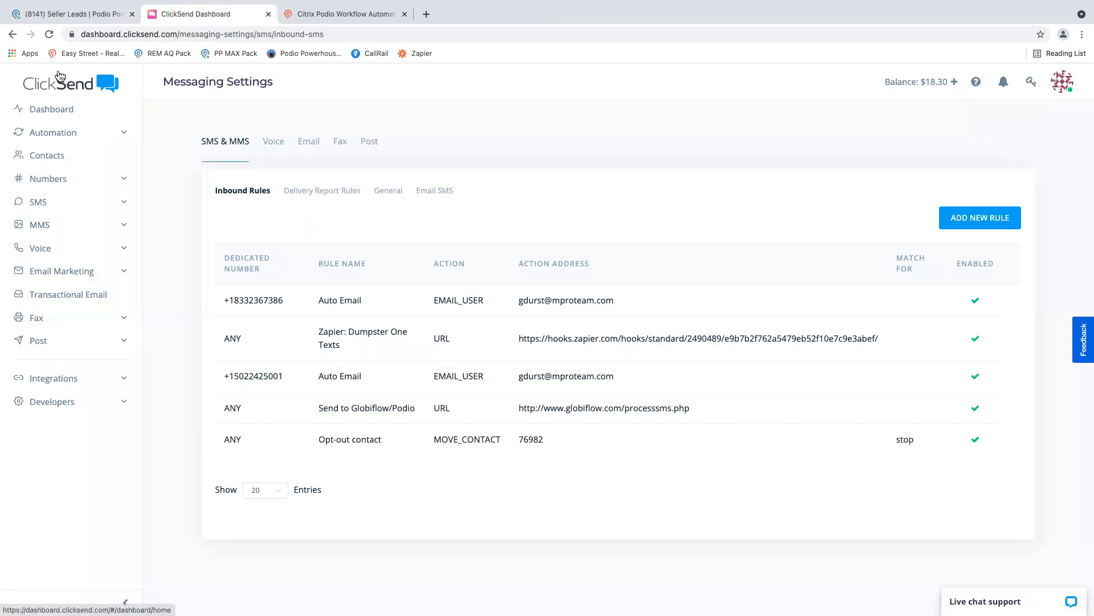
pyautogui.click(56, 91)
pyautogui.click(74, 16)
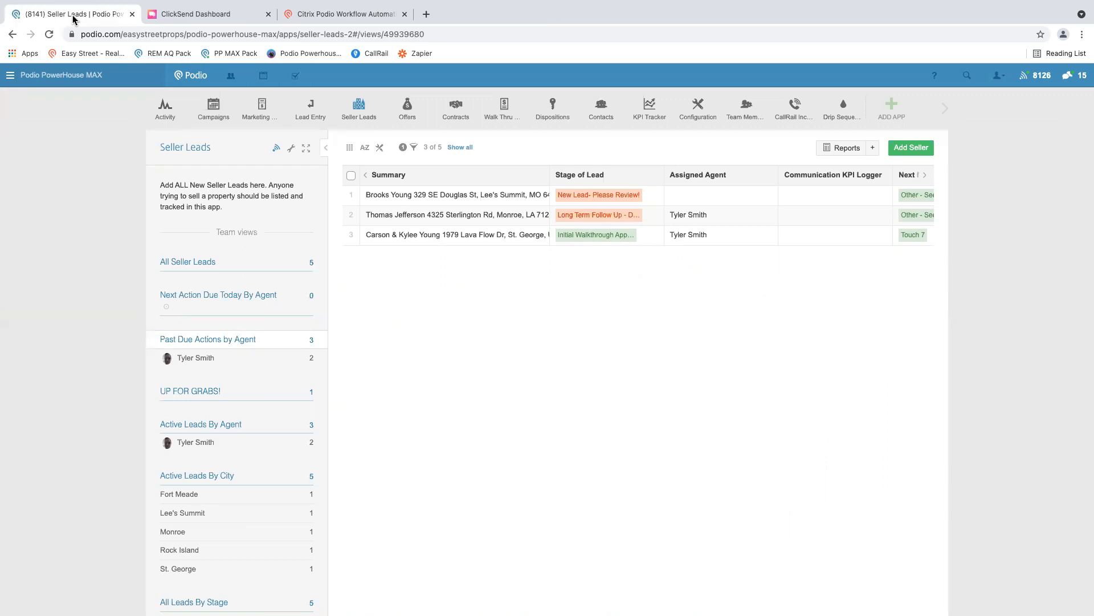
pyautogui.hotkey('ctrl', 'Right')
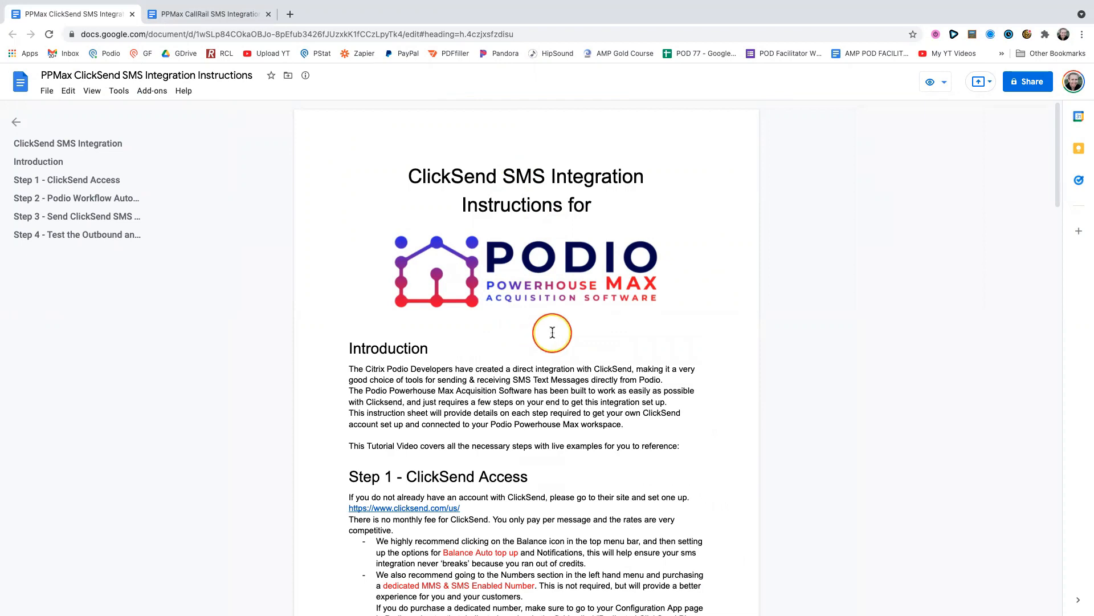
pyautogui.scroll(-1, 552, 332)
pyautogui.scroll(-2, 552, 333)
pyautogui.hotkey('ctrl', 'Left')
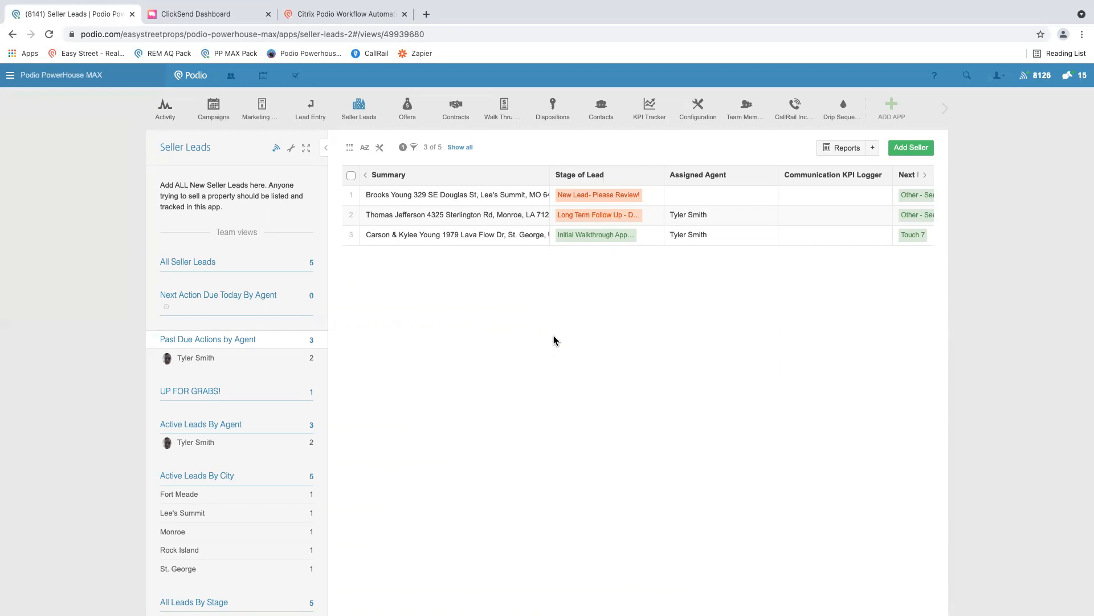
# - Open the Amazing Home Buyers master setting in the workspace's Configuration app
pyautogui.click(698, 112)
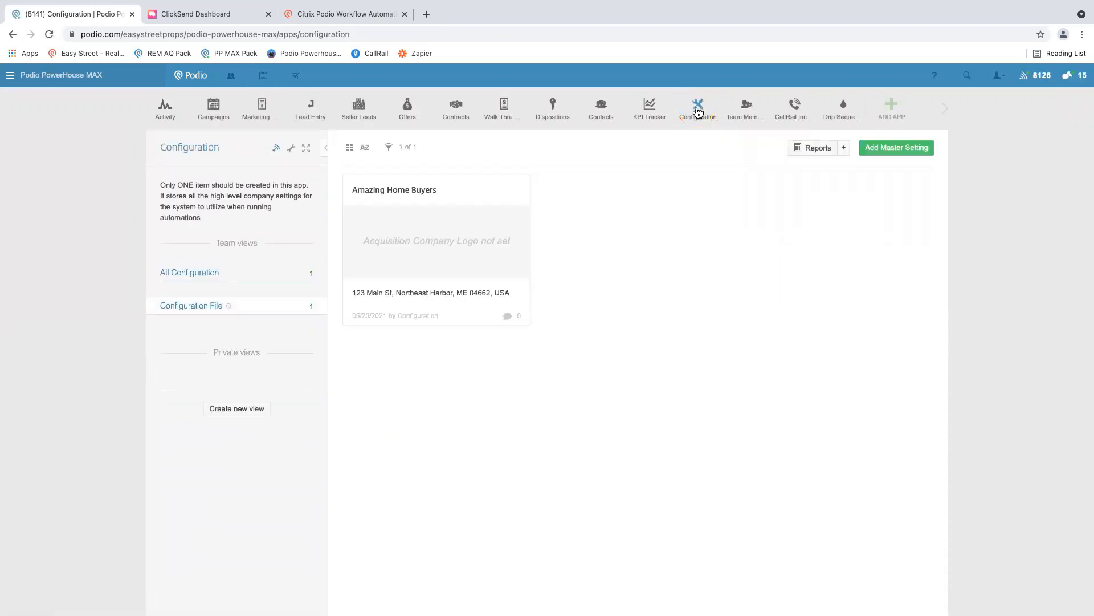
pyautogui.click(415, 207)
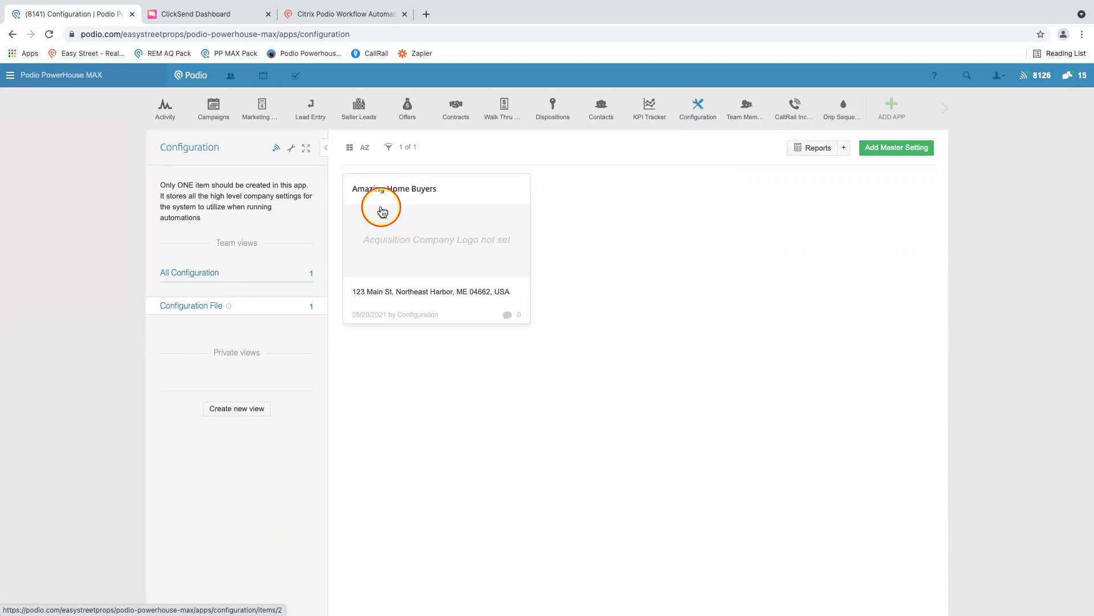
pyautogui.click(472, 230)
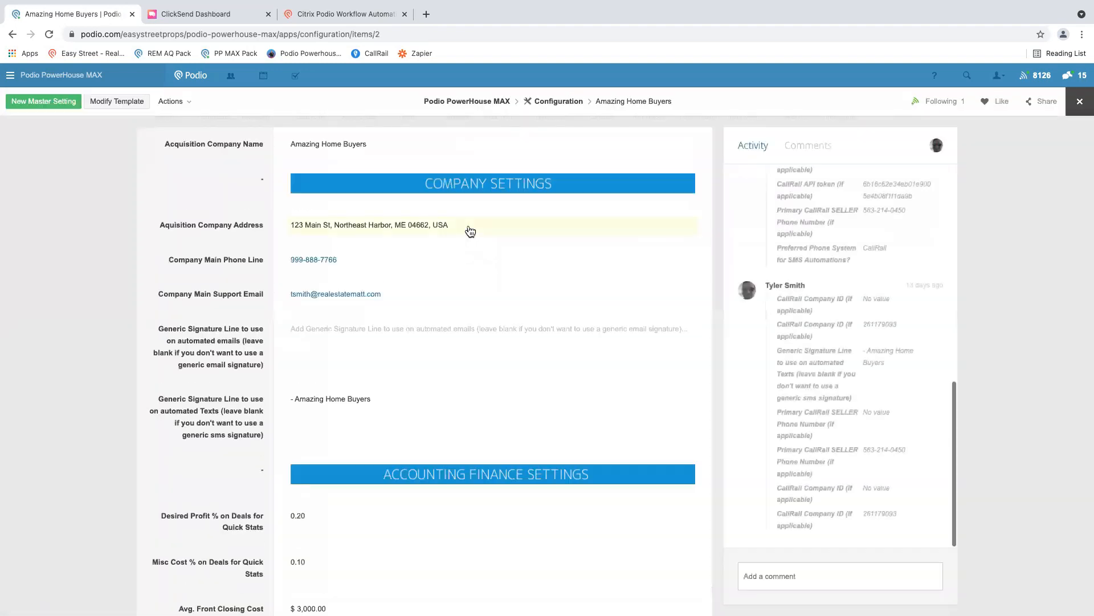
# - Set the Preferred Phone System for SMS Automations in the additional settings to ClickSend
pyautogui.scroll(-7, 200, 402)
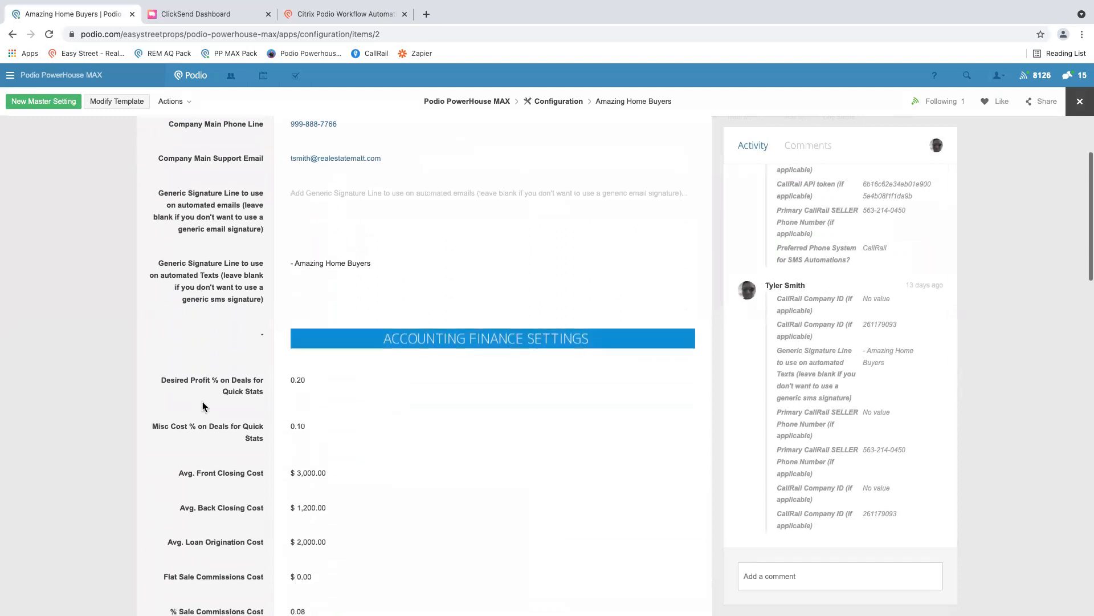
pyautogui.scroll(-7, 202, 405)
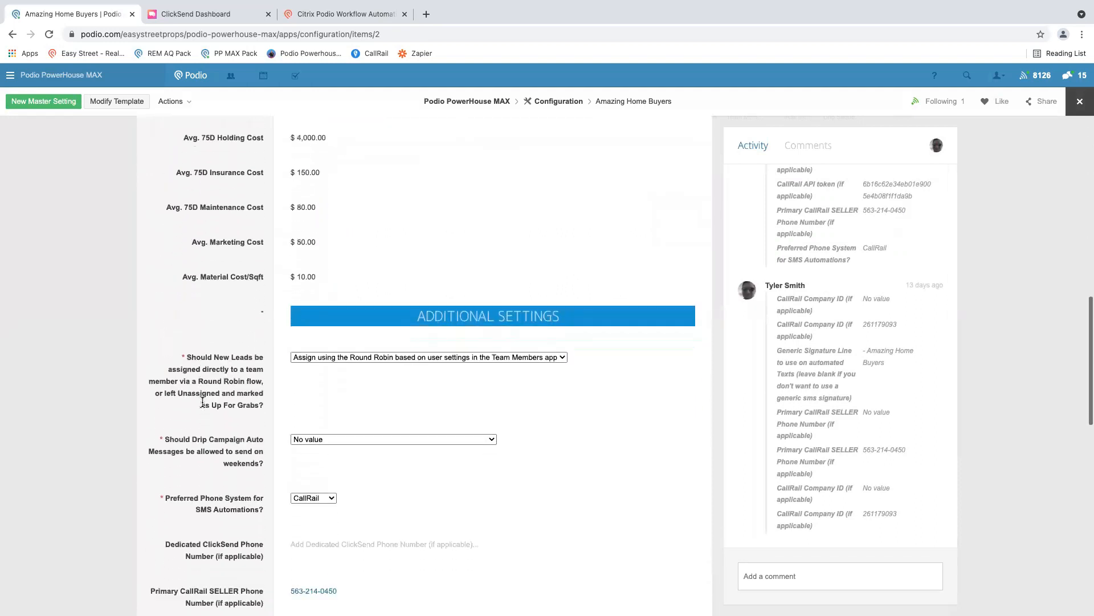
pyautogui.scroll(-1, 203, 405)
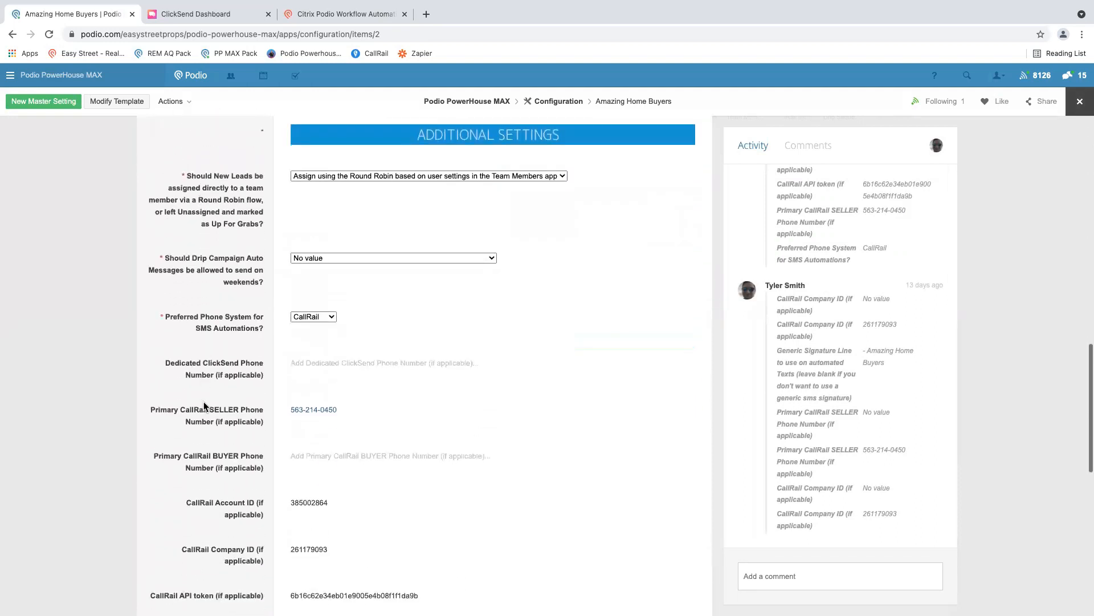
pyautogui.moveTo(178, 314); pyautogui.dragTo(257, 329)
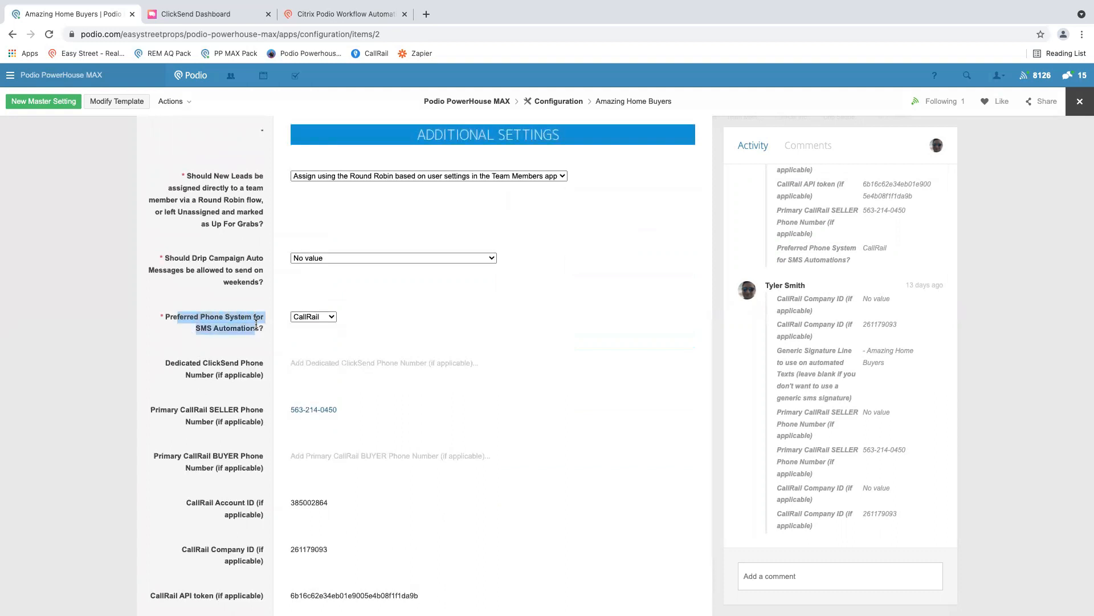
pyautogui.click(308, 317)
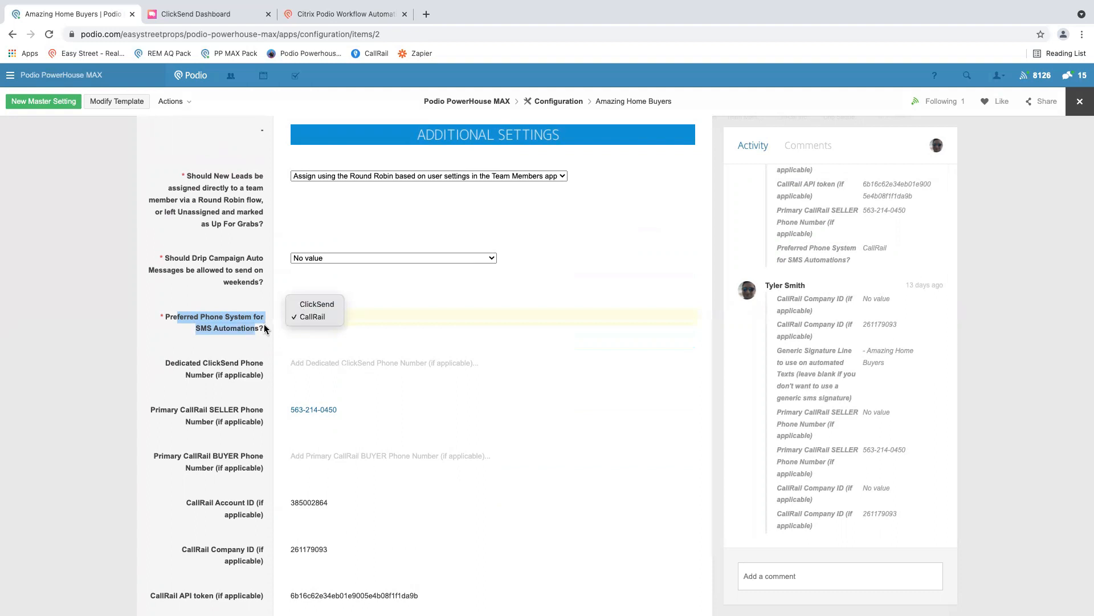
pyautogui.click(246, 323)
pyautogui.click(312, 317)
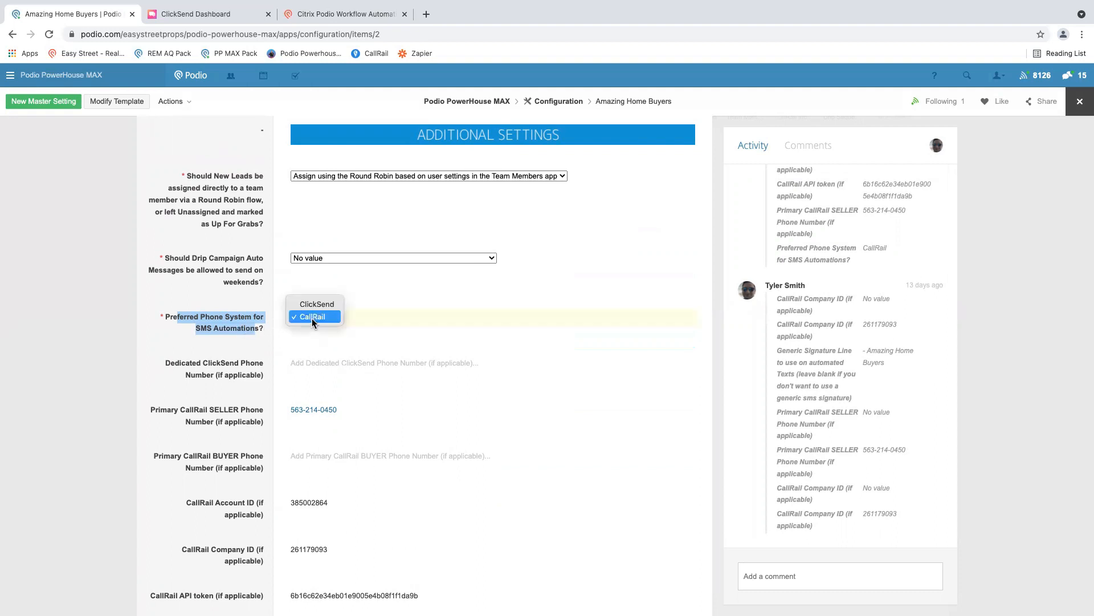
pyautogui.click(313, 305)
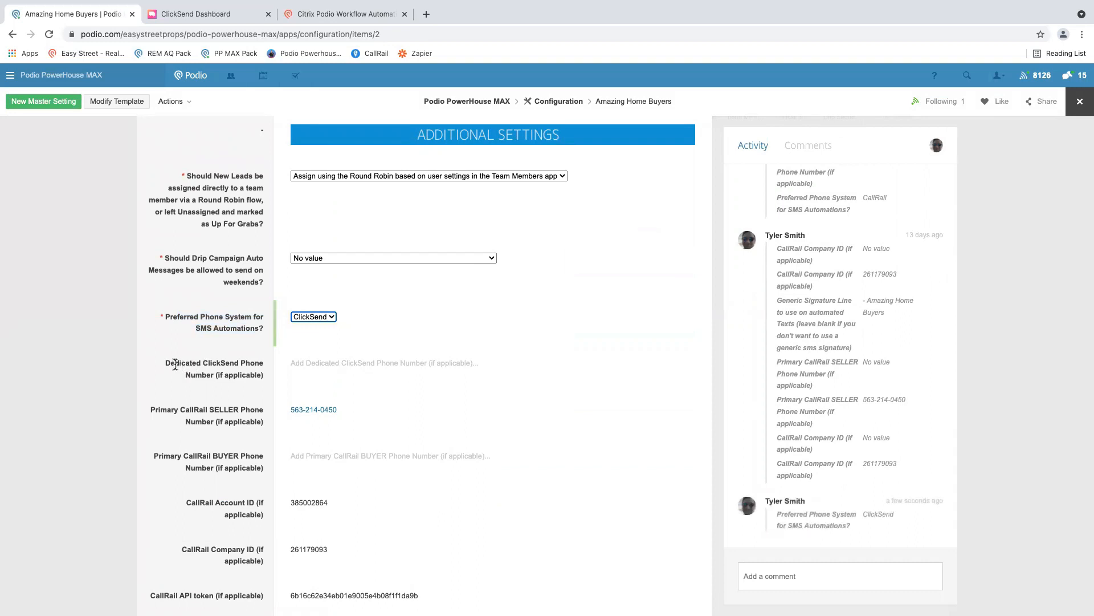
pyautogui.moveTo(175, 365); pyautogui.dragTo(258, 371)
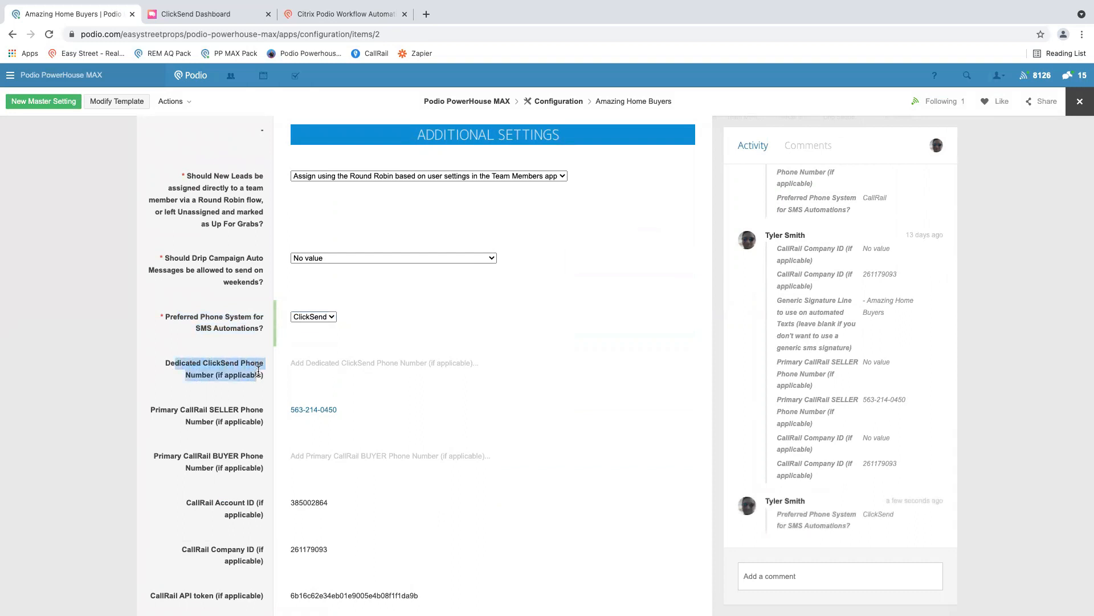
pyautogui.click(196, 365)
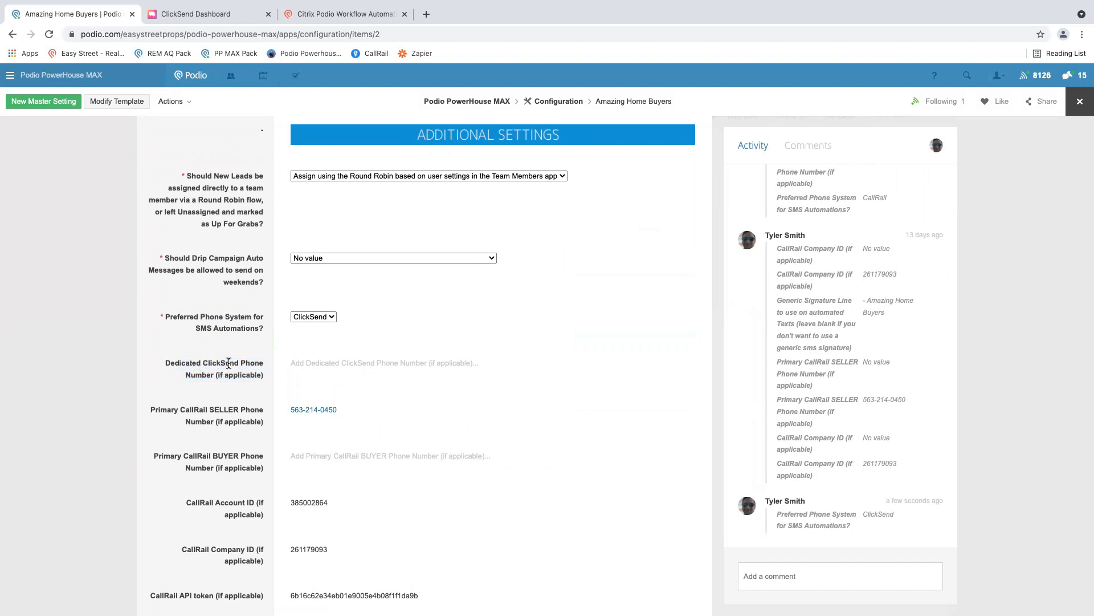
pyautogui.click(315, 362)
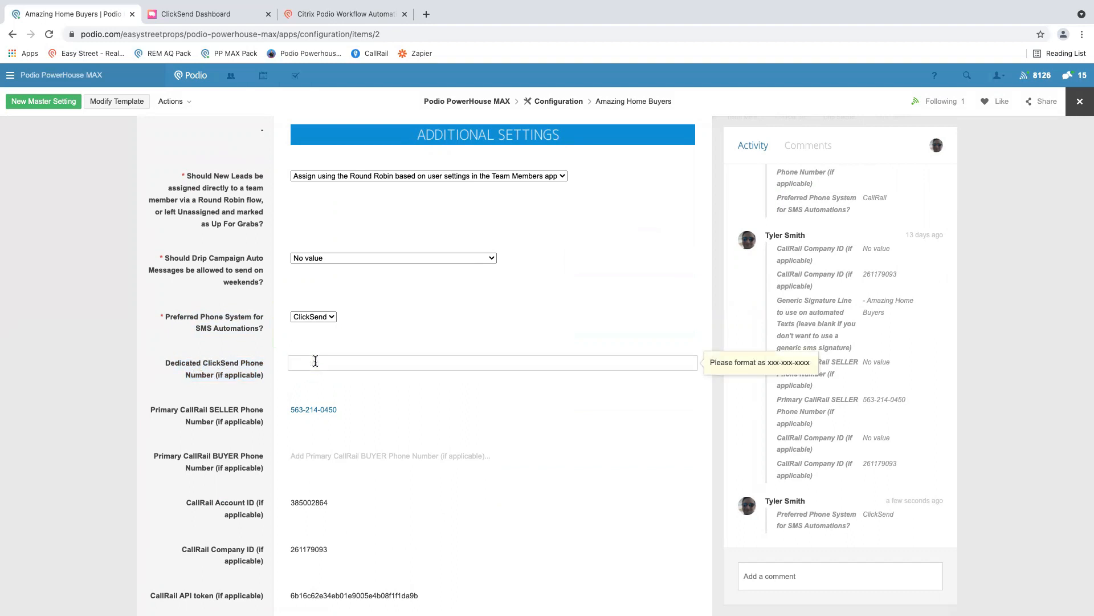
pyautogui.click(222, 365)
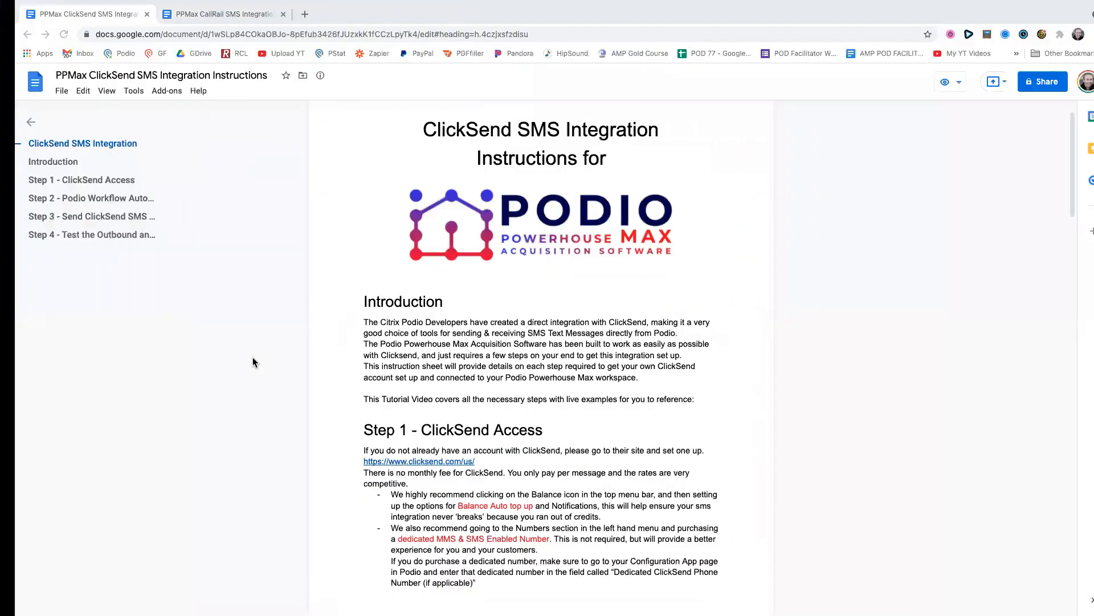
# - Switch to the ClickSend SMS integration instructions and read Step 1 on ClickSend access, balance top-up and dedicated numbers
pyautogui.click(383, 263)
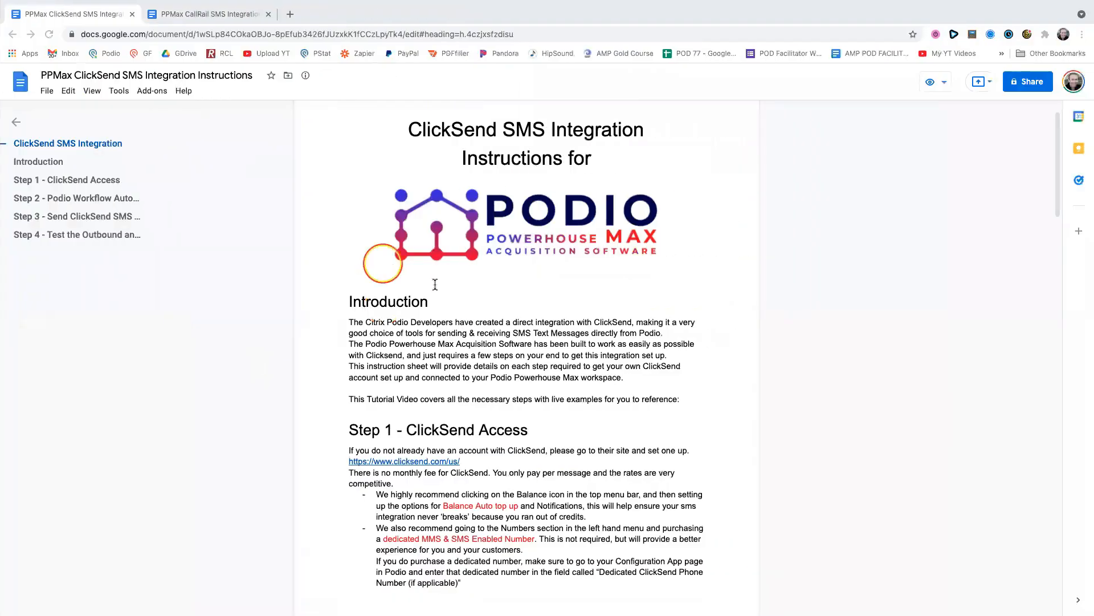
pyautogui.click(486, 406)
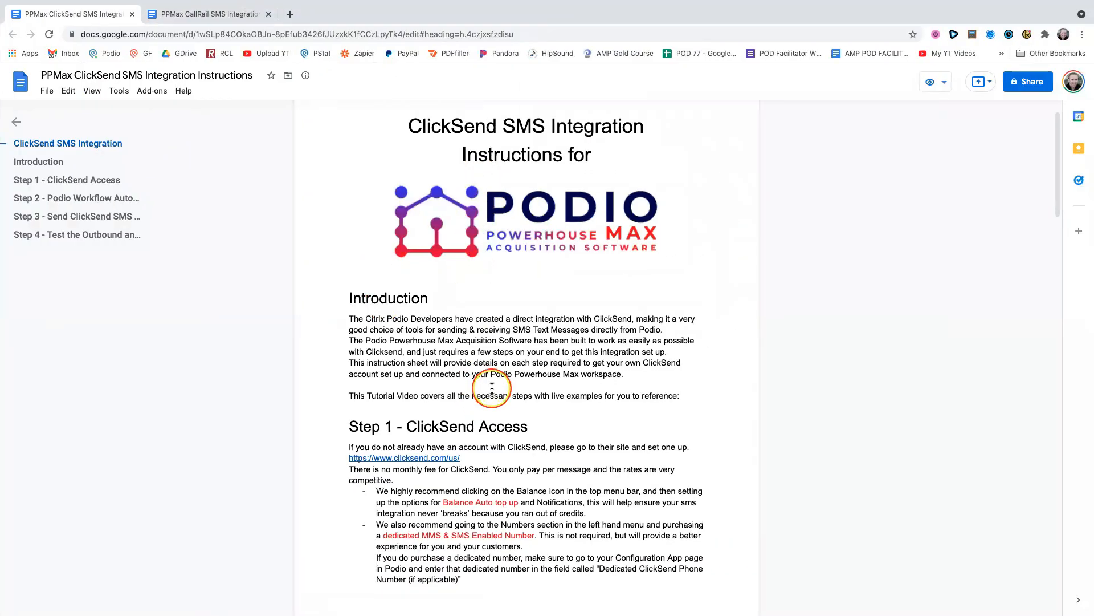
pyautogui.scroll(-3, 487, 393)
pyautogui.click(416, 332)
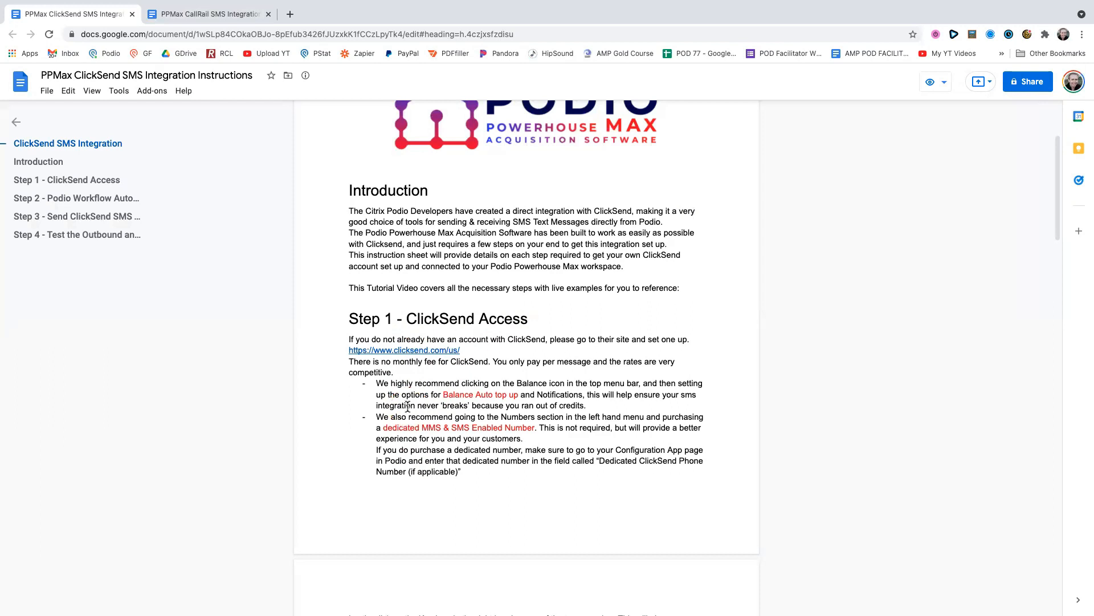
pyautogui.scroll(-3, 408, 406)
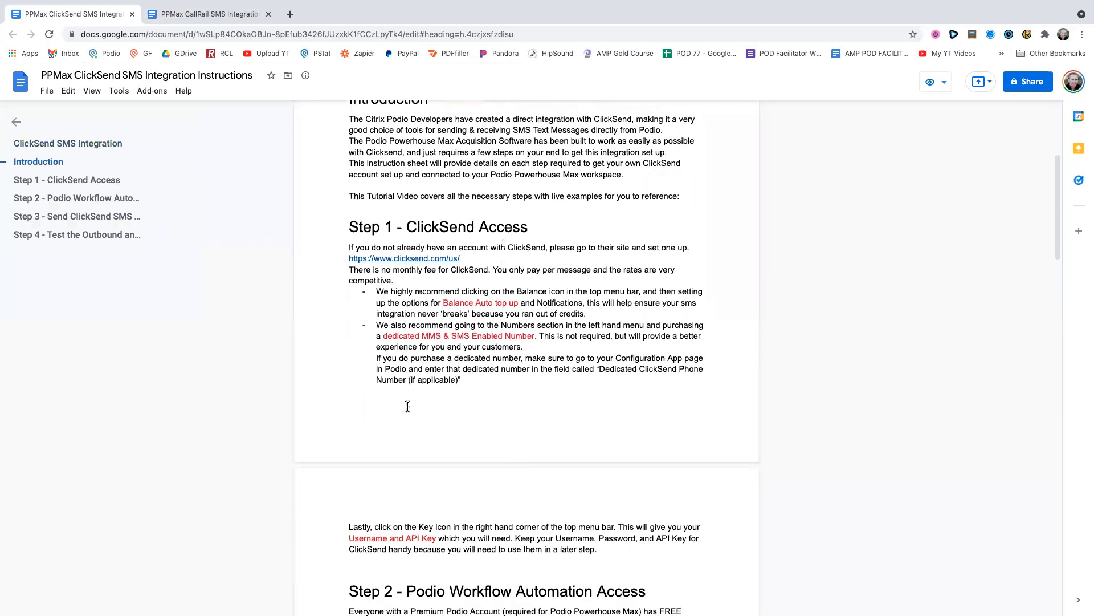
pyautogui.scroll(1, 408, 406)
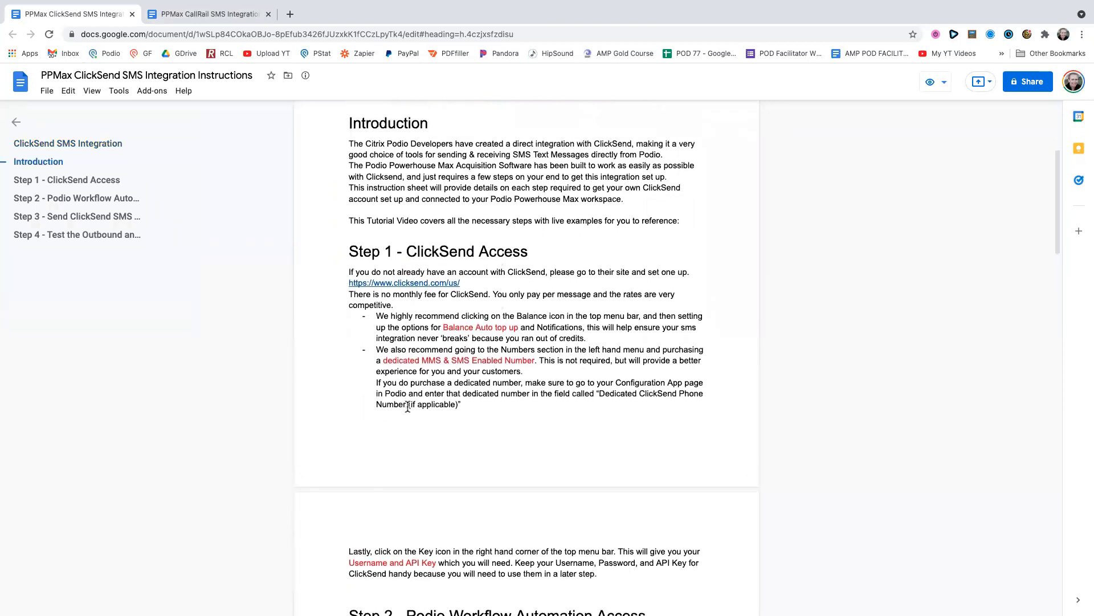
pyautogui.scroll(-1, 408, 406)
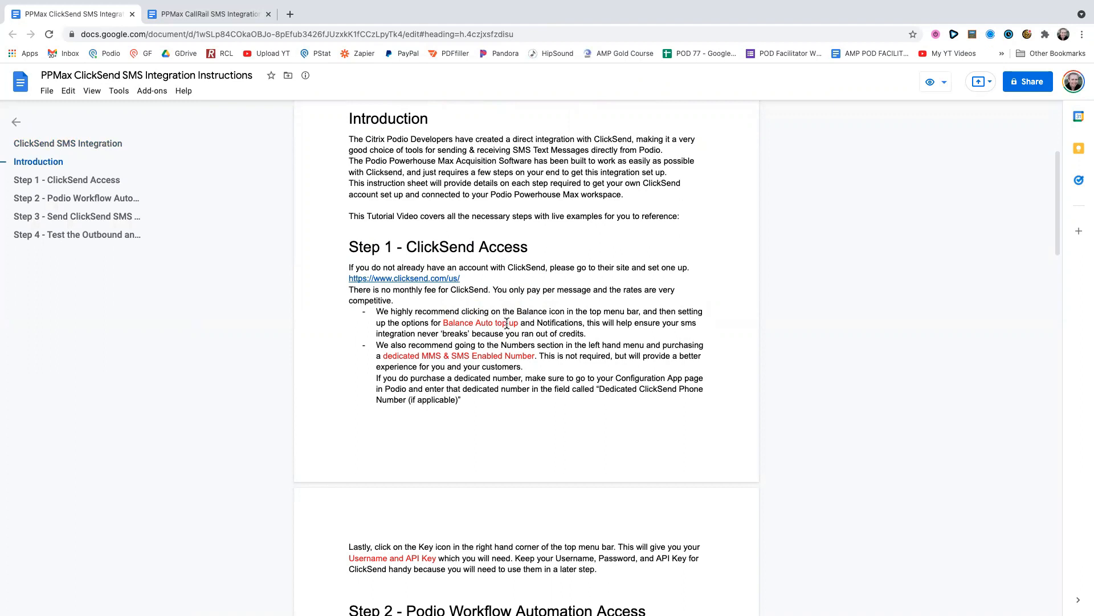
# - Switch to ClickSend, open the Balance Auto top up and Notifications settings, and review the automatic top-up option and balance threshold
pyautogui.hotkey('ctrl', 'Left')
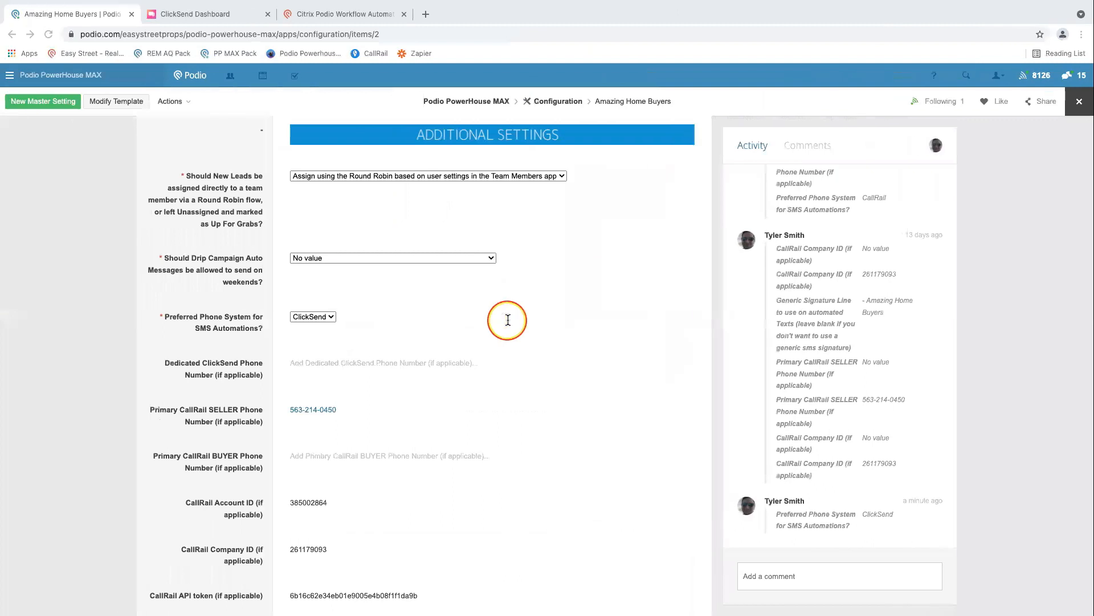
pyautogui.click(184, 16)
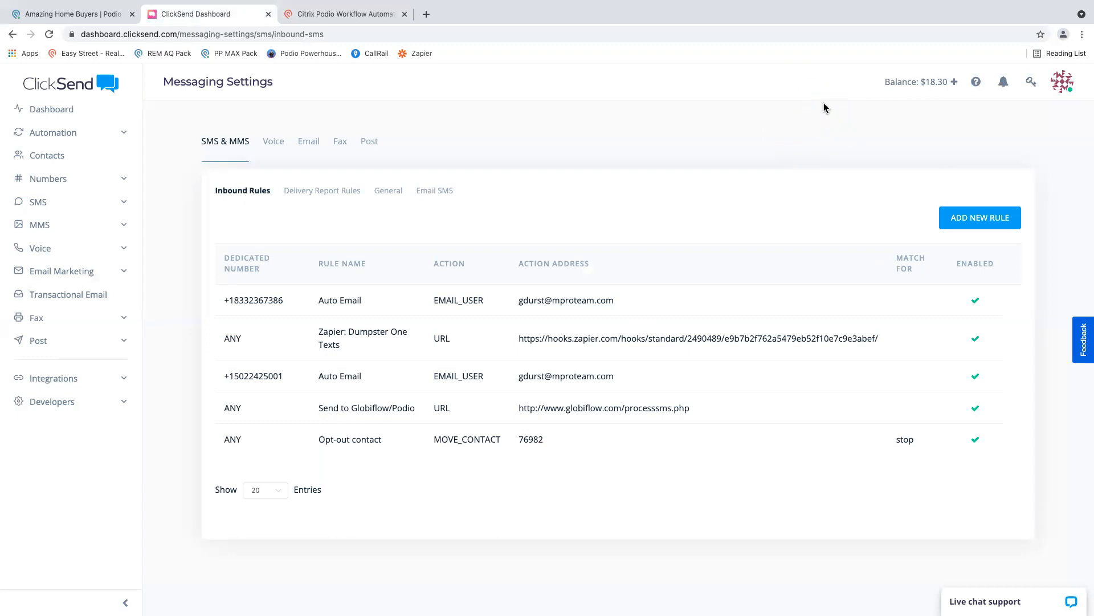
pyautogui.click(899, 82)
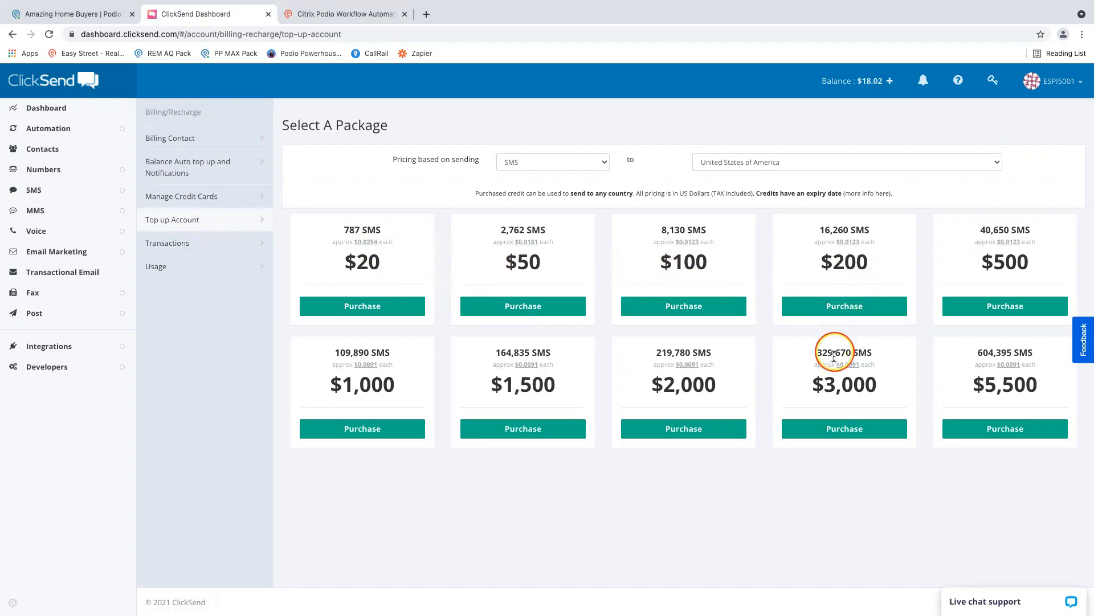
pyautogui.moveTo(842, 363)
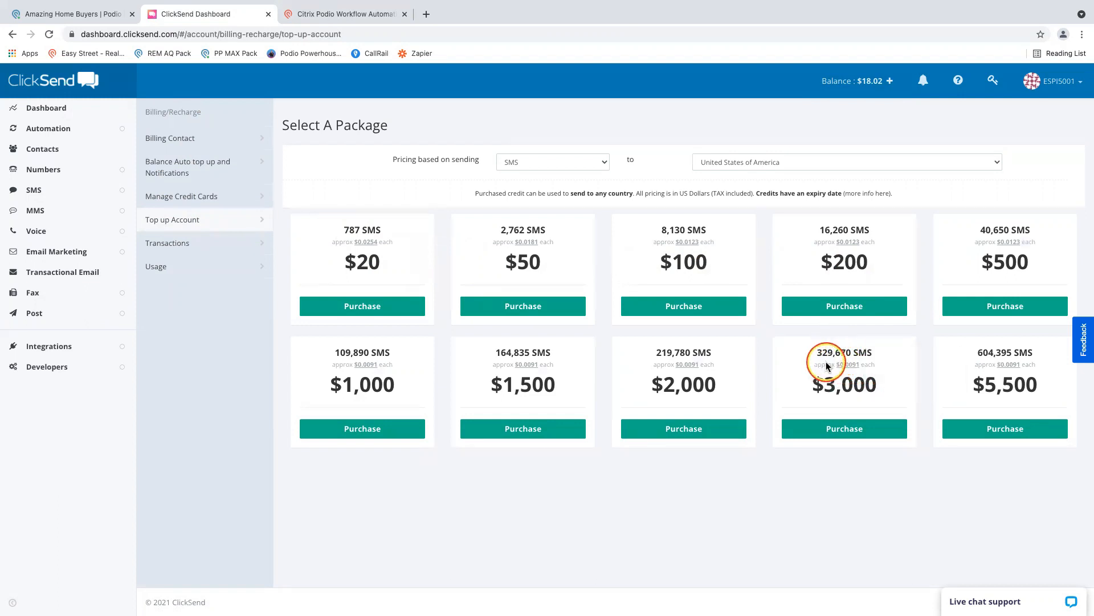
pyautogui.click(174, 171)
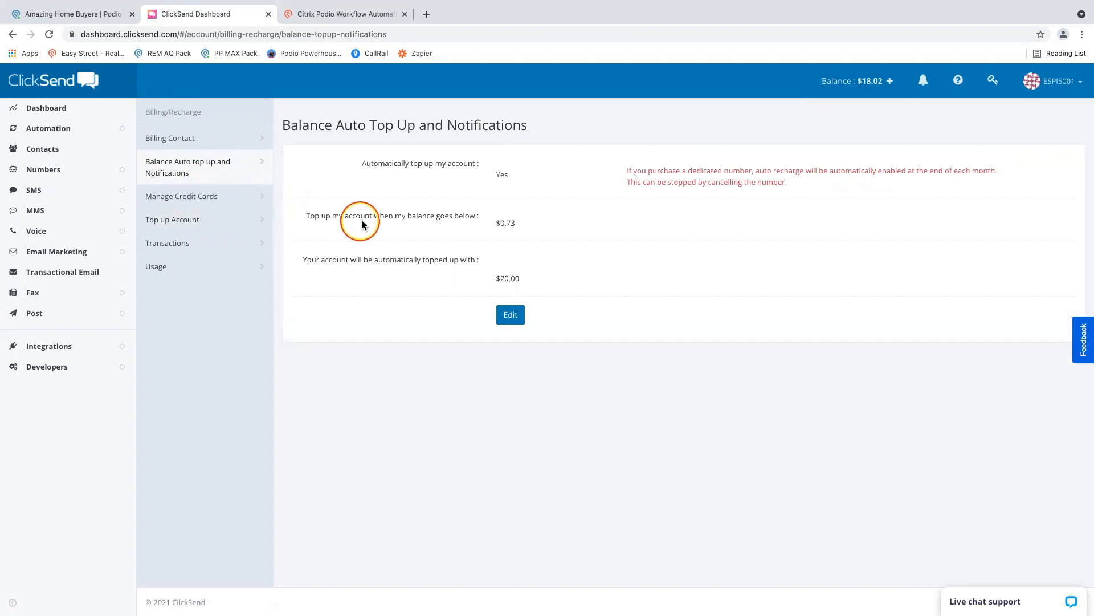
pyautogui.moveTo(365, 216); pyautogui.dragTo(522, 230)
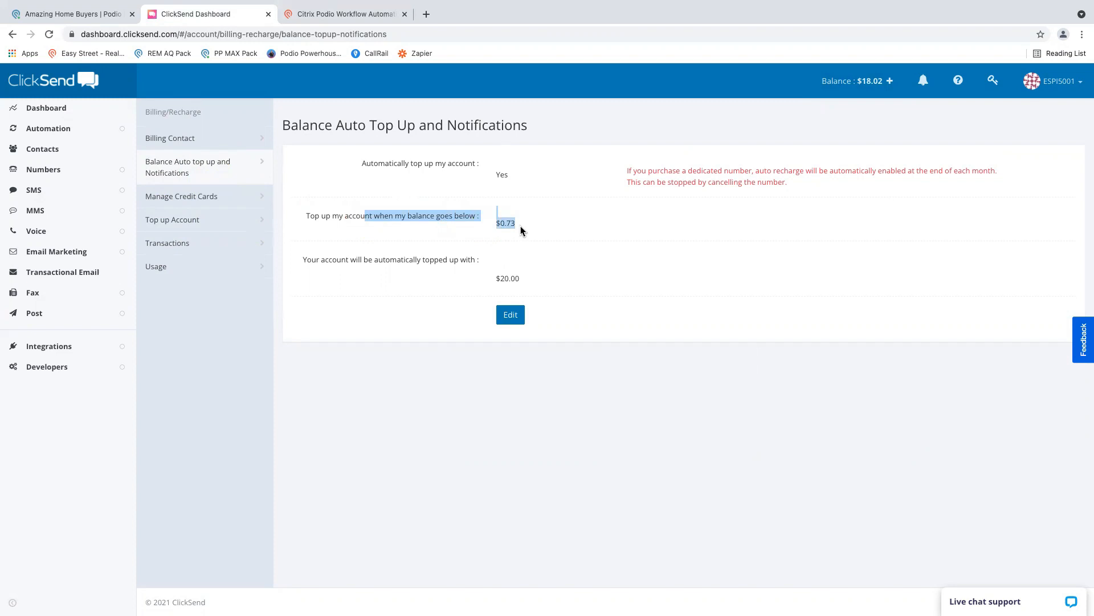
pyautogui.click(521, 230)
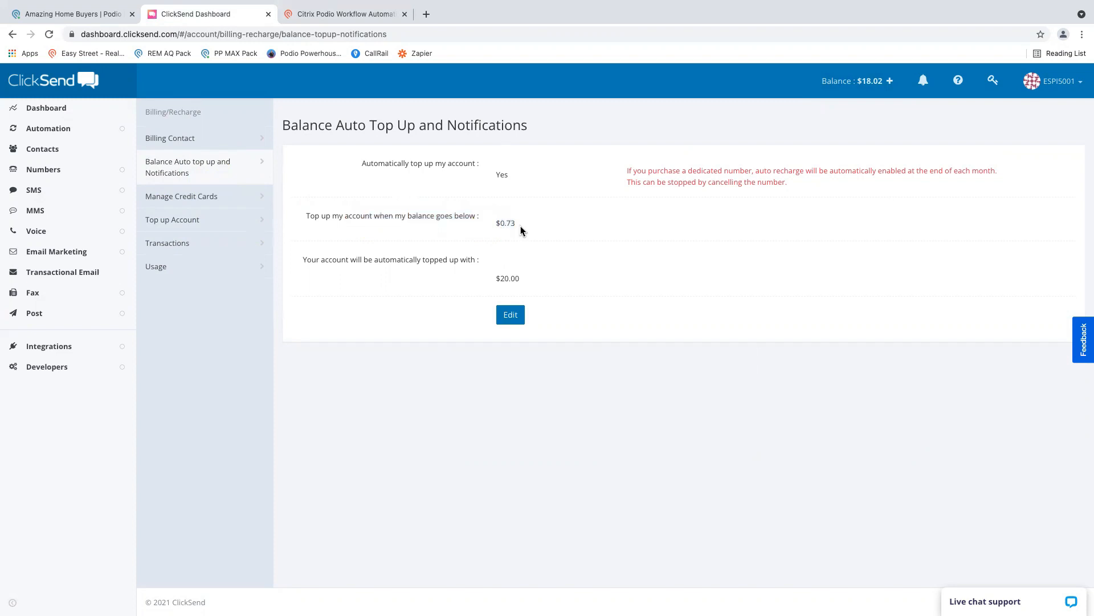
pyautogui.moveTo(516, 224); pyautogui.dragTo(504, 225)
pyautogui.click(364, 264)
pyautogui.moveTo(406, 163); pyautogui.dragTo(463, 169)
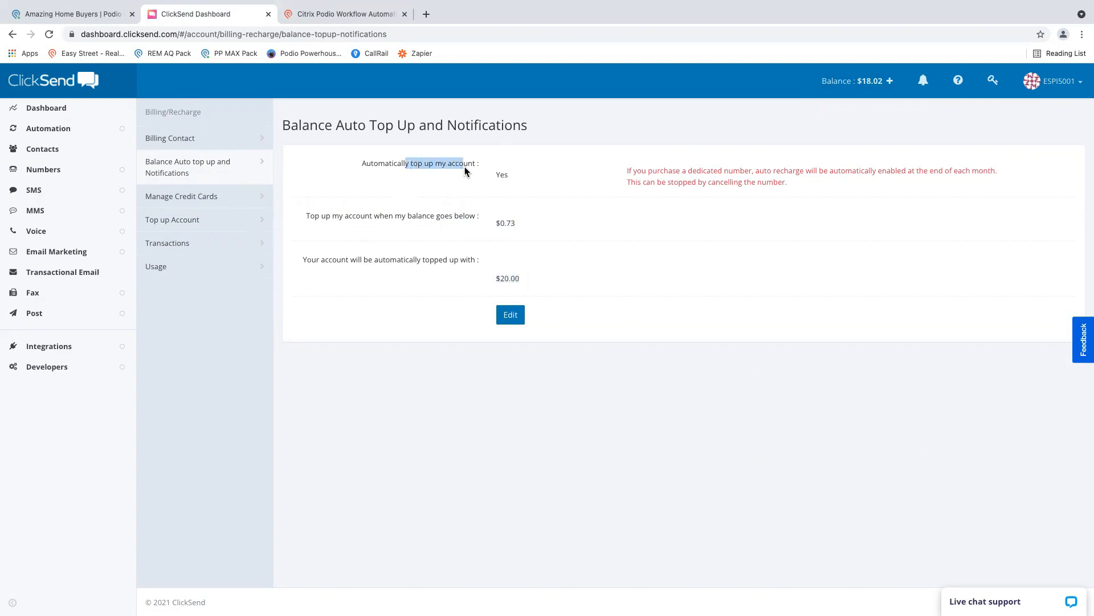
# - Check the instructions' dedicated number recommendation, and open the list of MMS & SMS enabled numbers in ClickSend
pyautogui.click(465, 170)
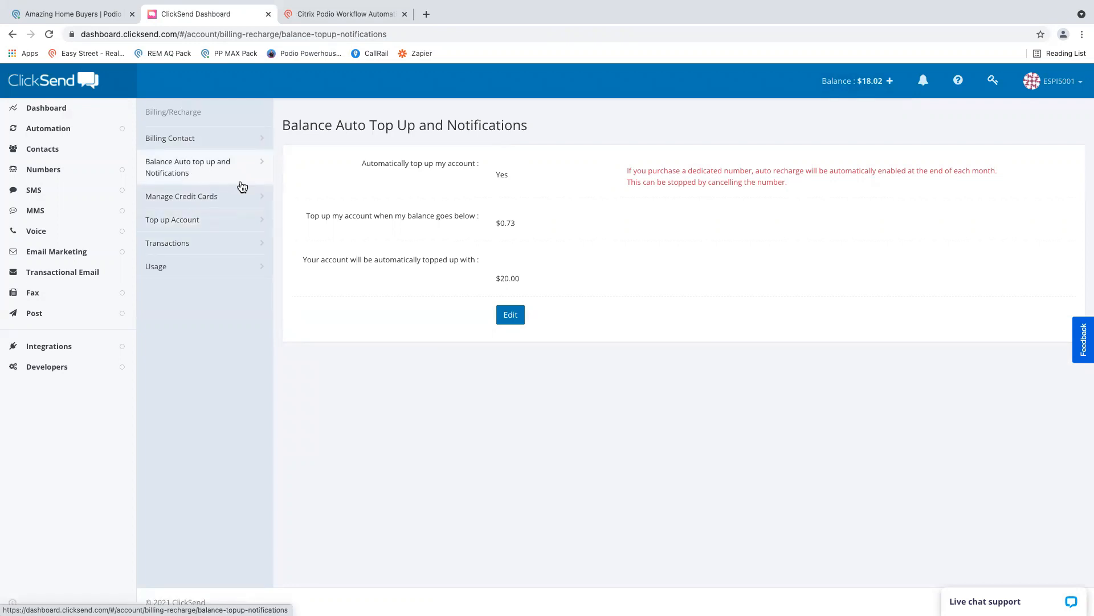
pyautogui.hotkey('ctrl', 'Right')
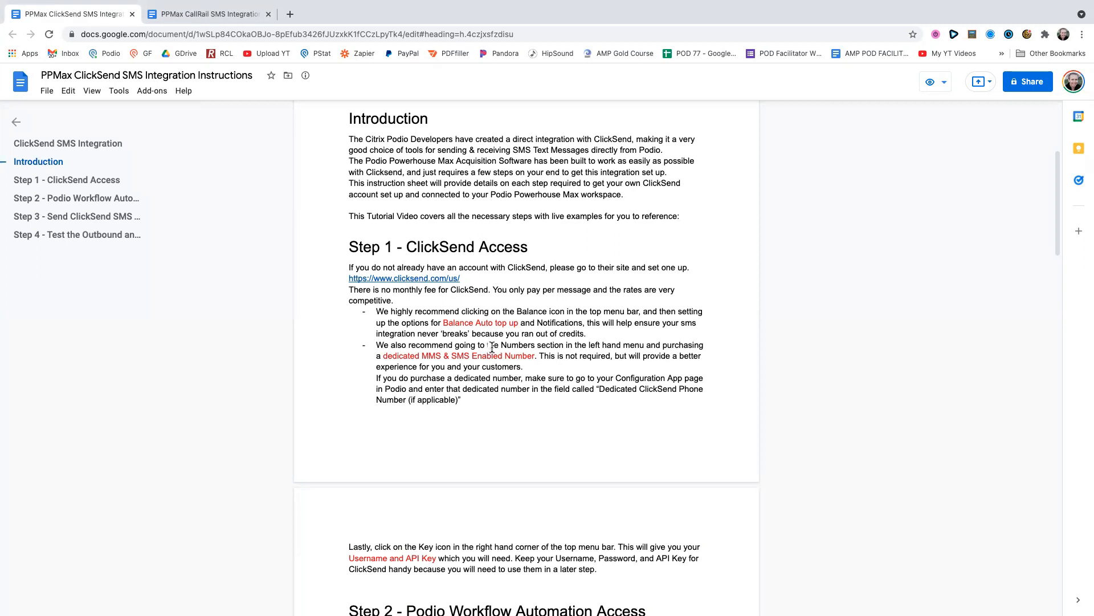
pyautogui.hotkey('ctrl', 'Left')
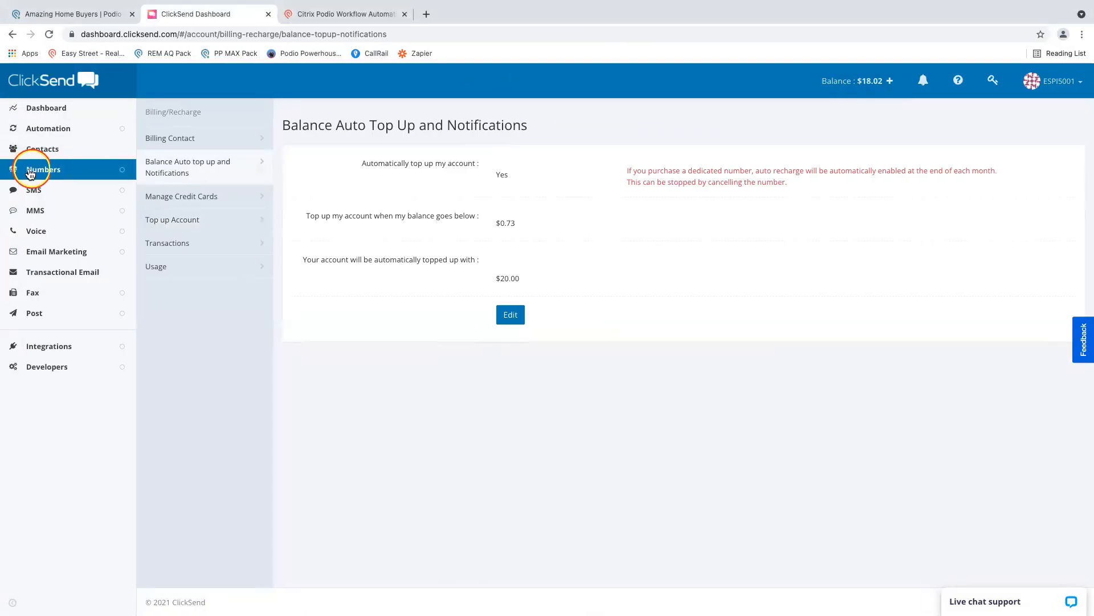
pyautogui.click(37, 170)
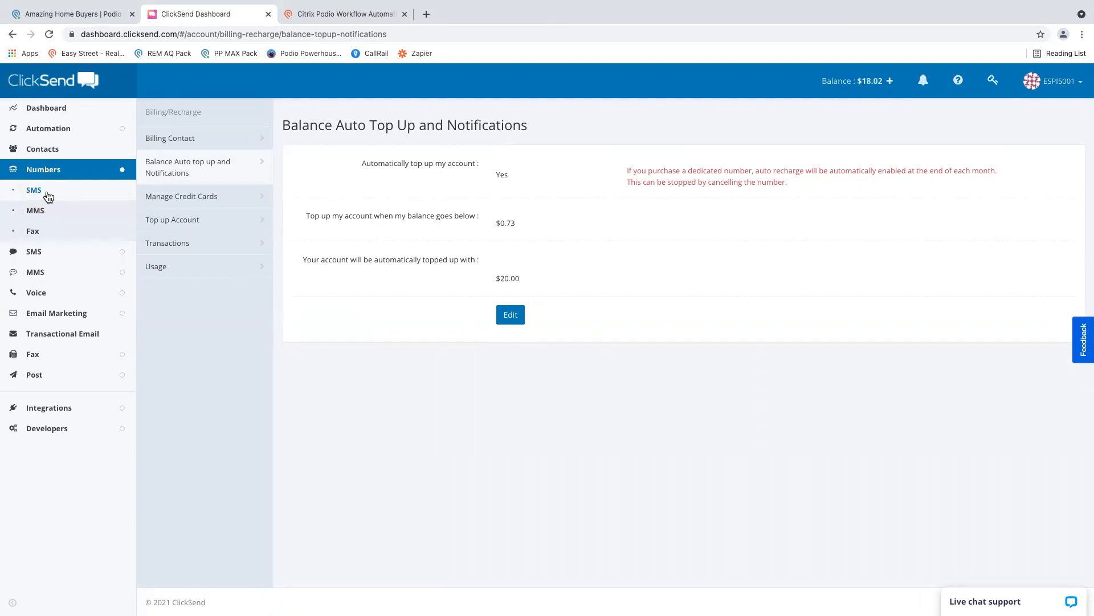
pyautogui.click(45, 215)
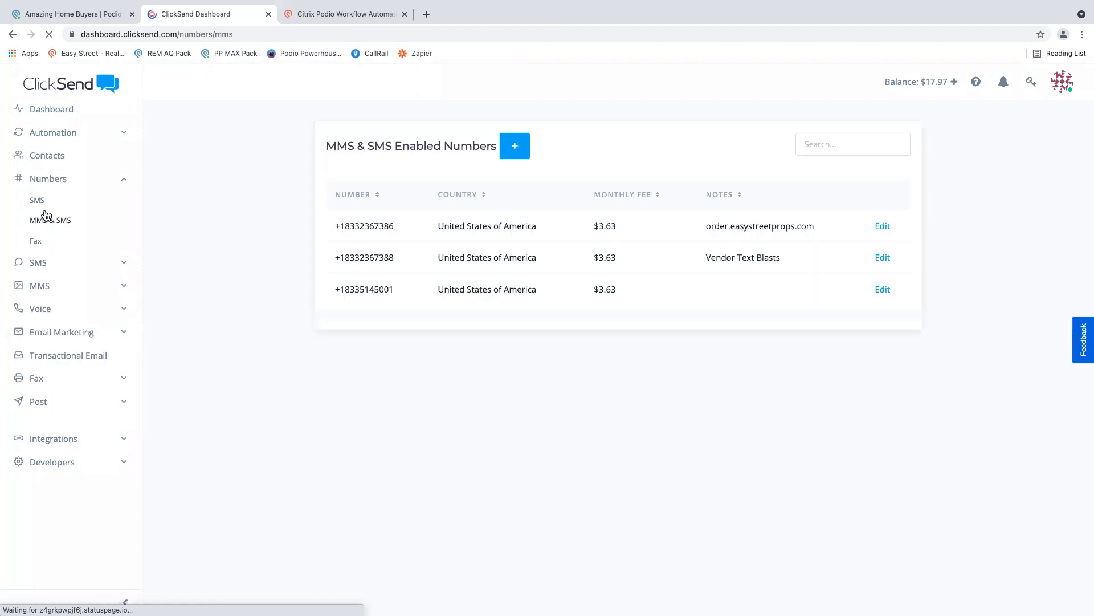
pyautogui.click(47, 223)
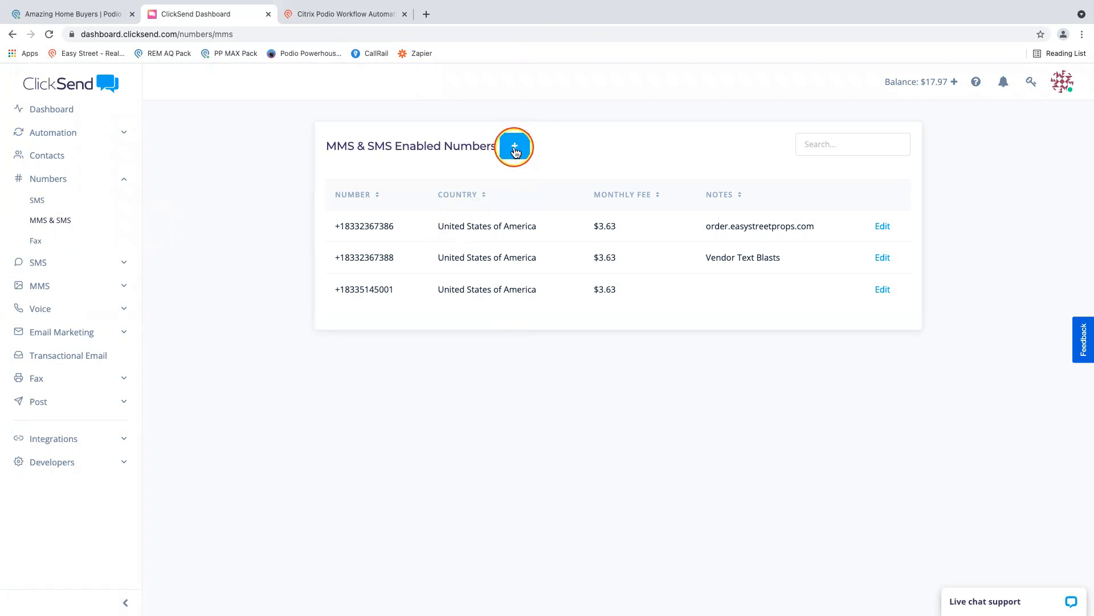
# - Open the Buy SMS & MMS Number dialog, review the number filter options, available United States numbers and monthly fees, and close it without purchasing
pyautogui.click(515, 149)
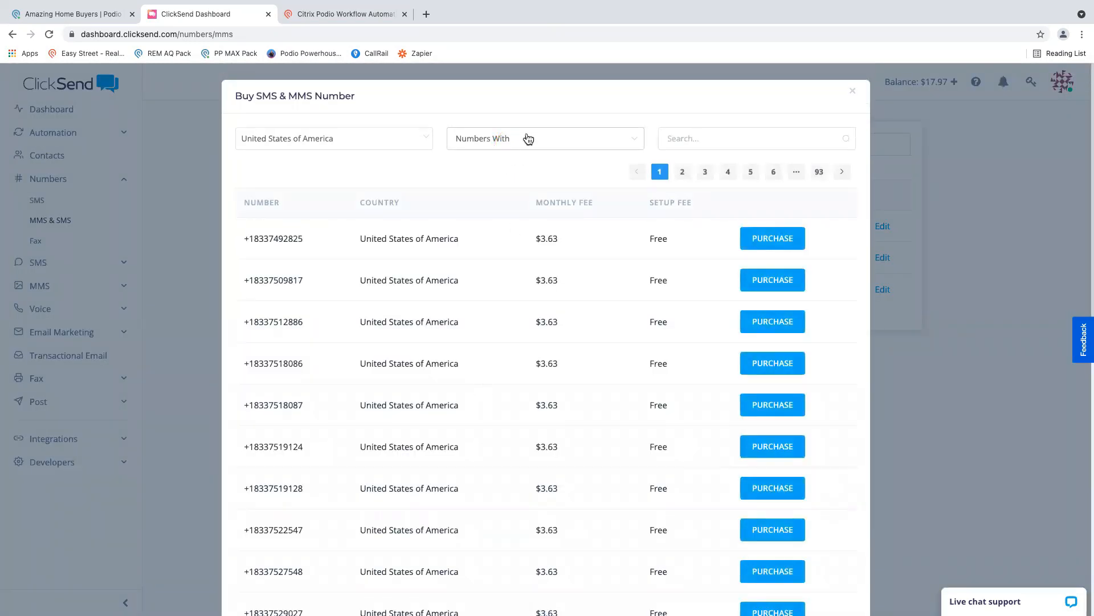
pyautogui.click(528, 139)
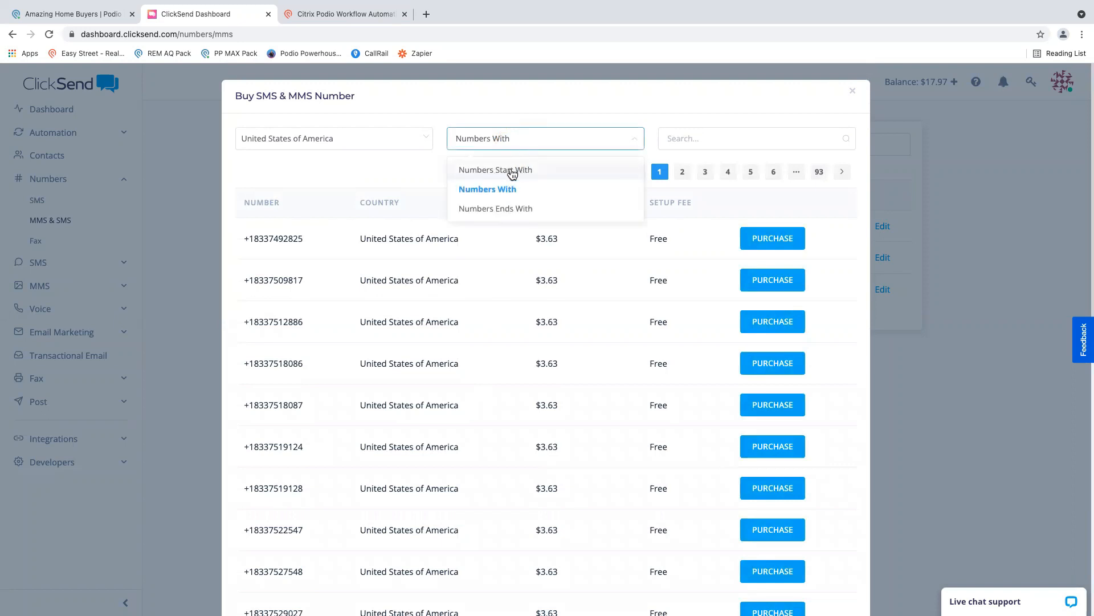
pyautogui.click(418, 172)
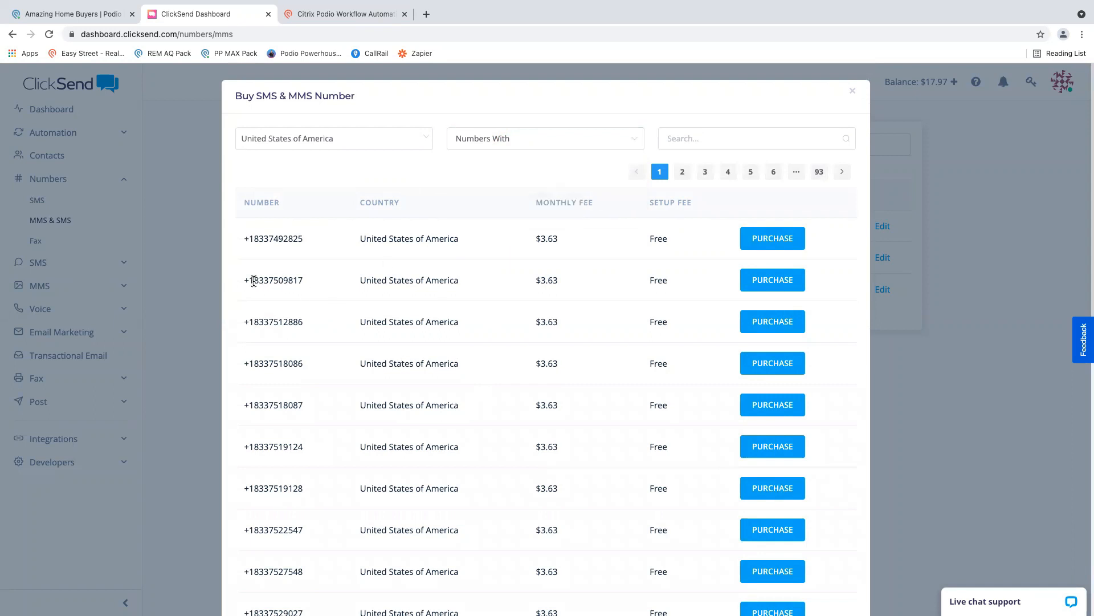
pyautogui.moveTo(254, 279); pyautogui.dragTo(326, 287)
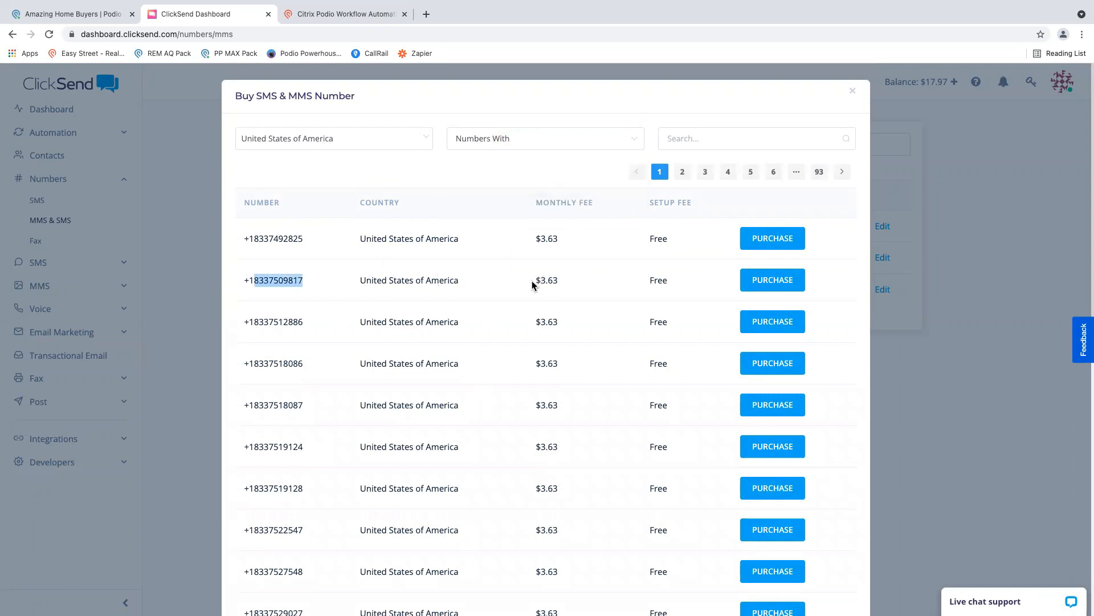
pyautogui.moveTo(533, 285); pyautogui.dragTo(569, 285)
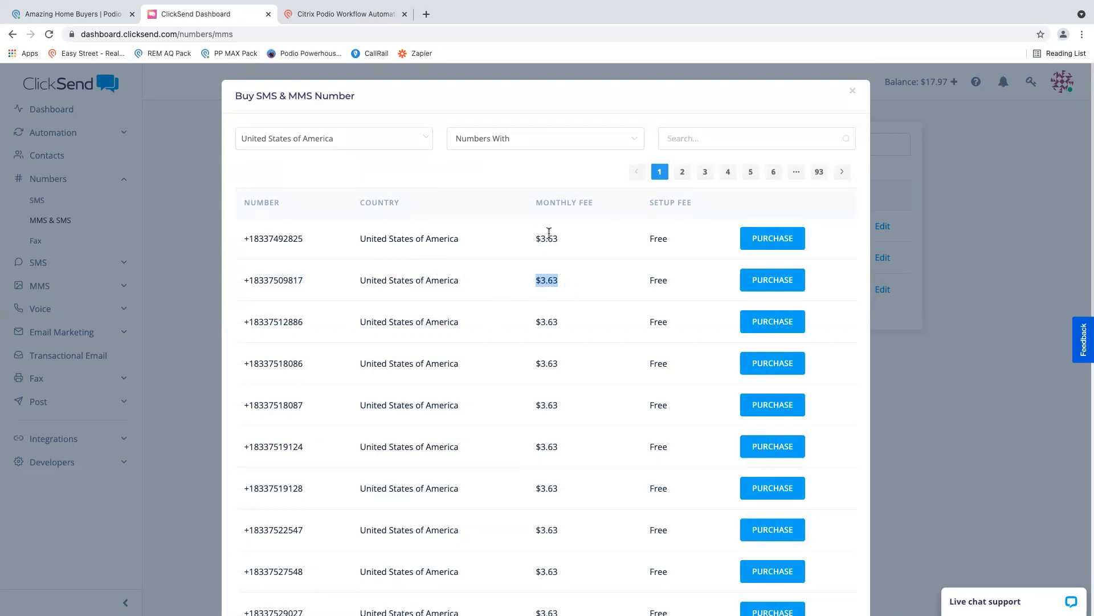
pyautogui.moveTo(533, 203); pyautogui.dragTo(587, 203)
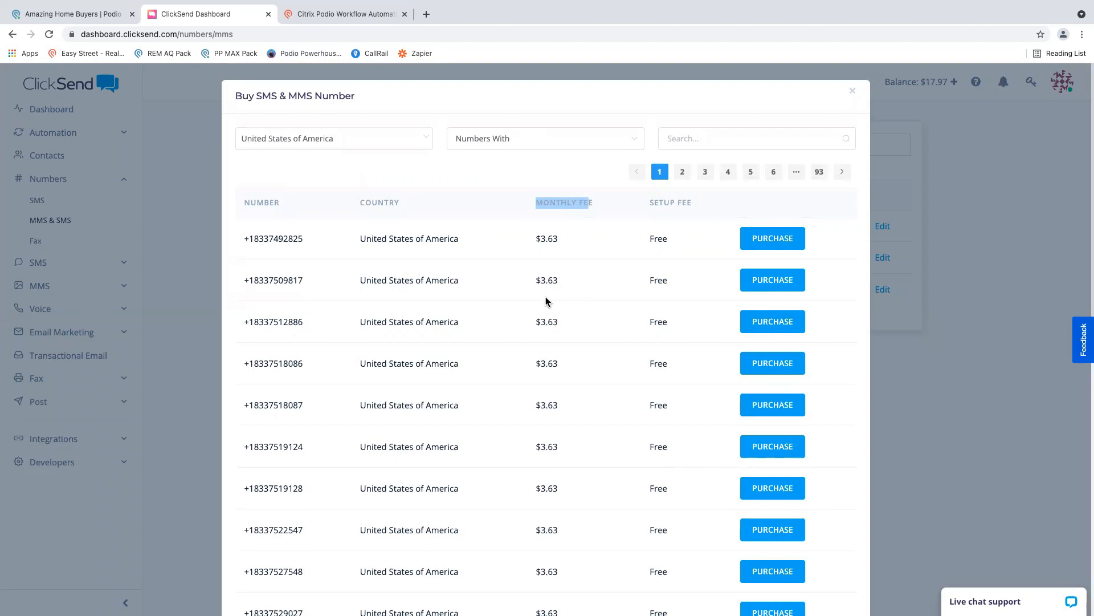
pyautogui.moveTo(253, 238); pyautogui.dragTo(283, 436)
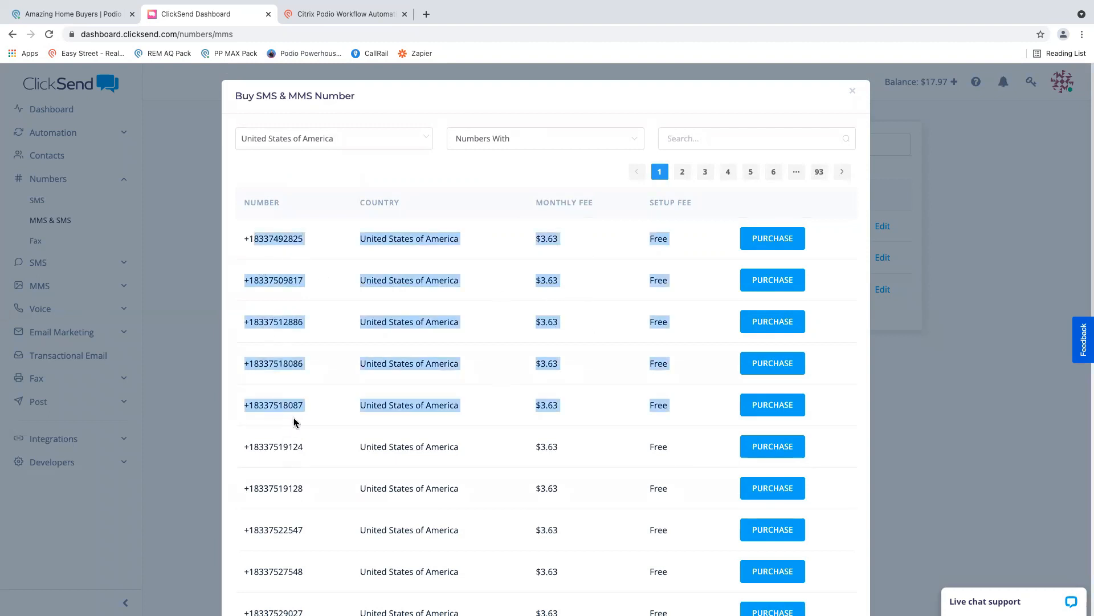
pyautogui.click(295, 421)
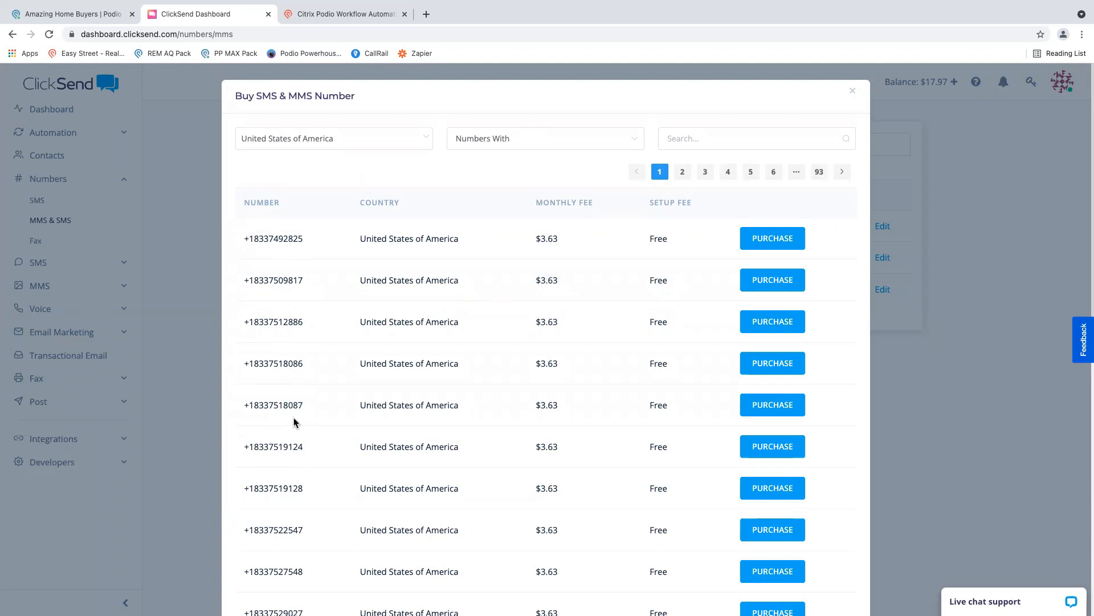
pyautogui.click(300, 405)
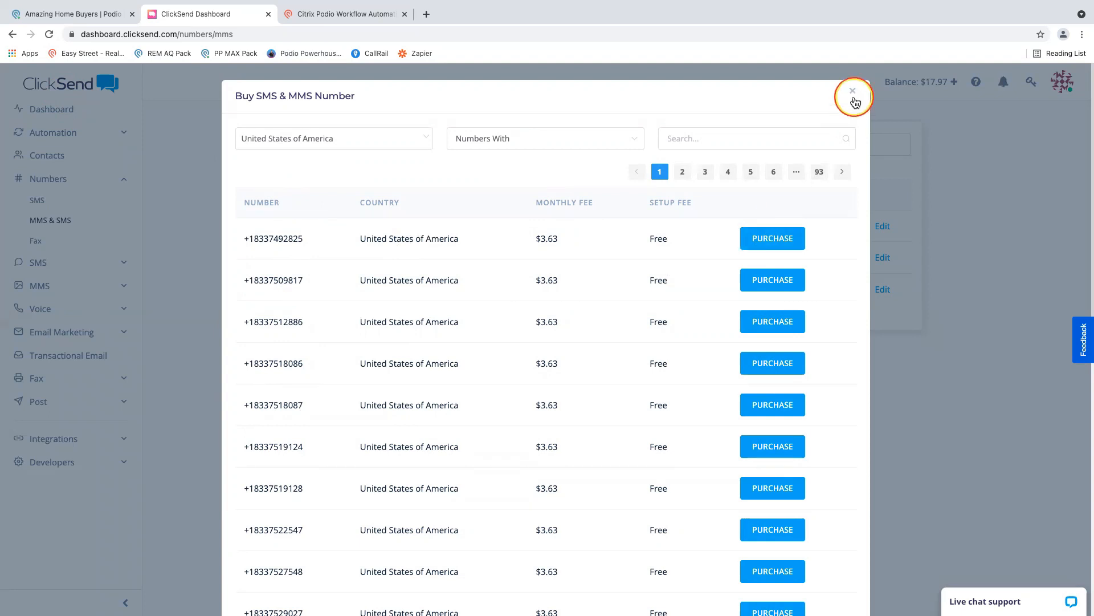
pyautogui.click(854, 92)
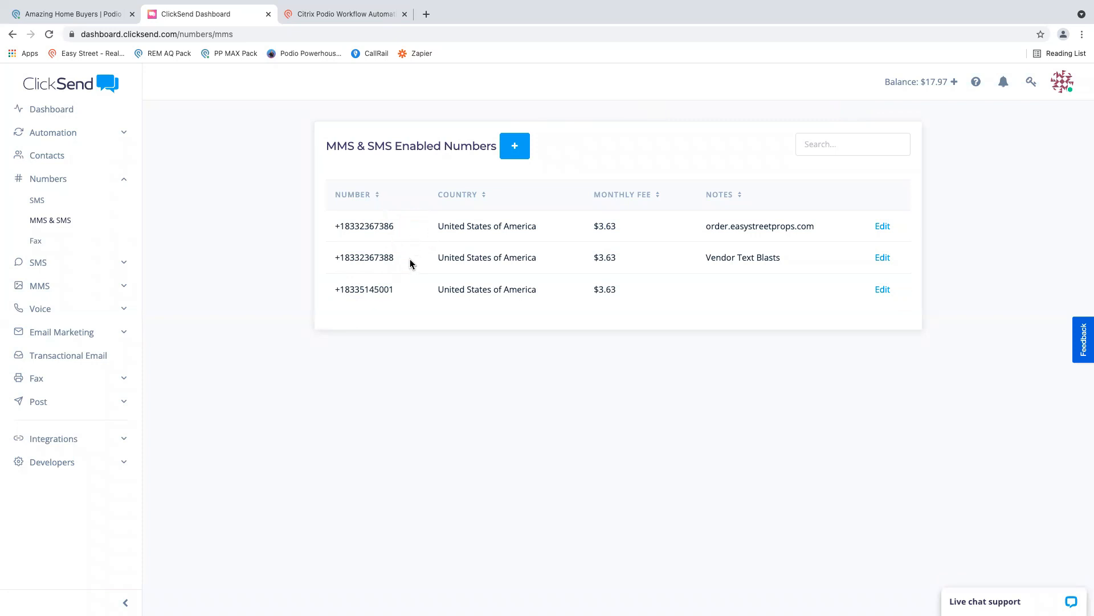
# - Locate the Vendor Text Blasts number, switch to Podio, and check the Dedicated ClickSend Phone Number field's required format, leaving it blank
pyautogui.moveTo(396, 259); pyautogui.dragTo(345, 260)
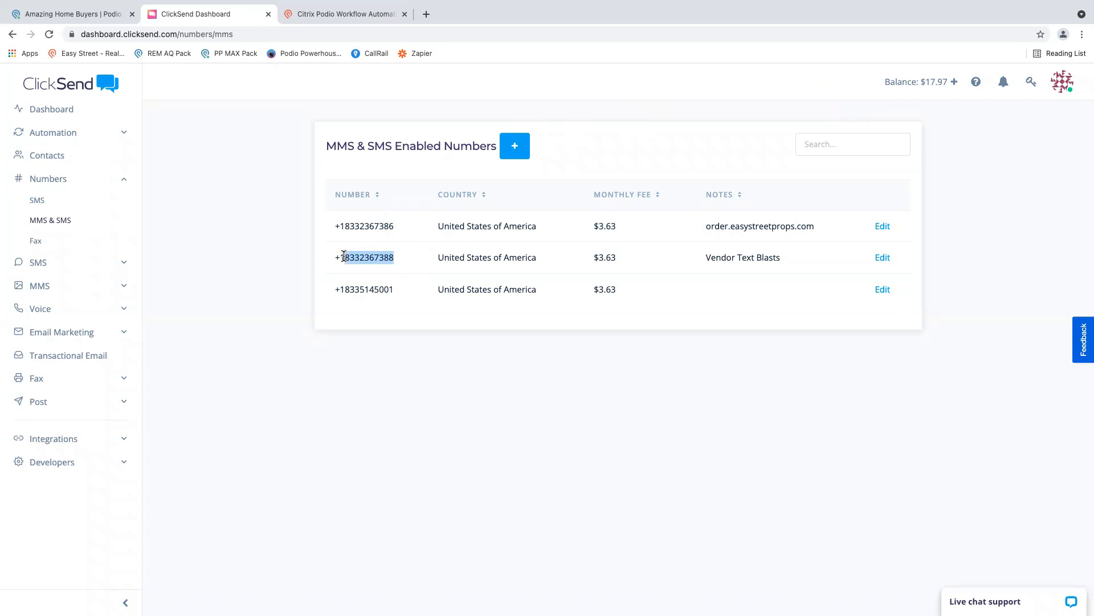
pyautogui.click(96, 17)
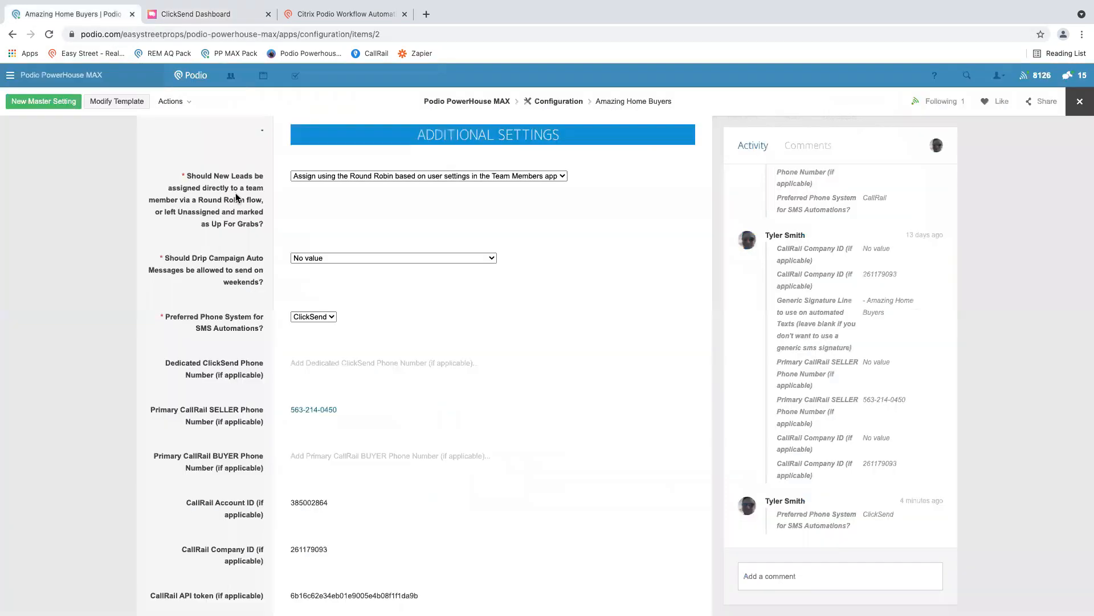
pyautogui.moveTo(201, 362); pyautogui.dragTo(305, 363)
pyautogui.click(305, 363)
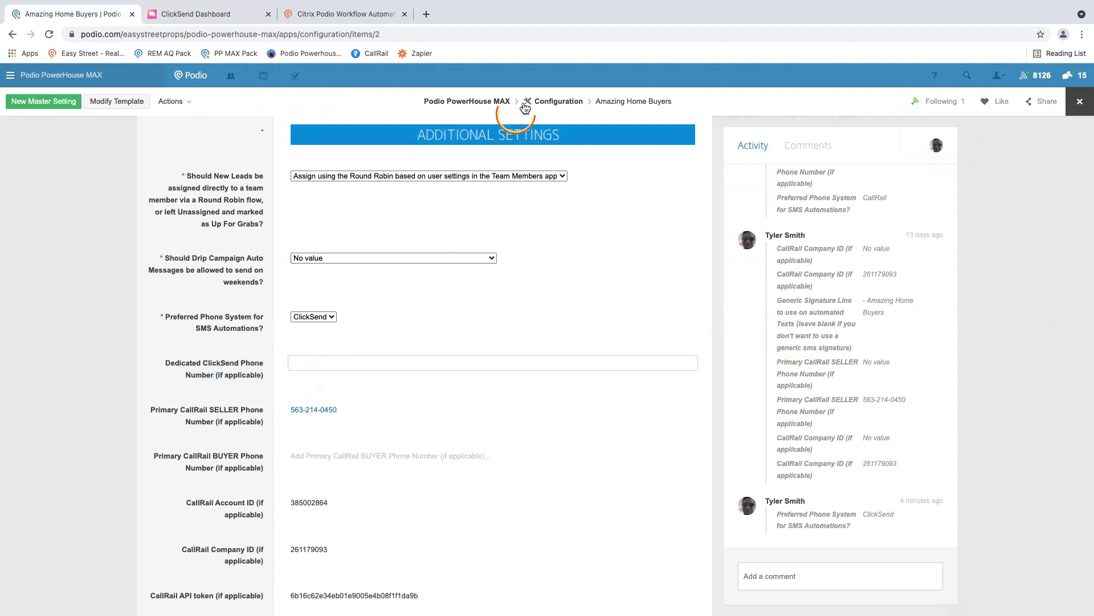
pyautogui.click(619, 365)
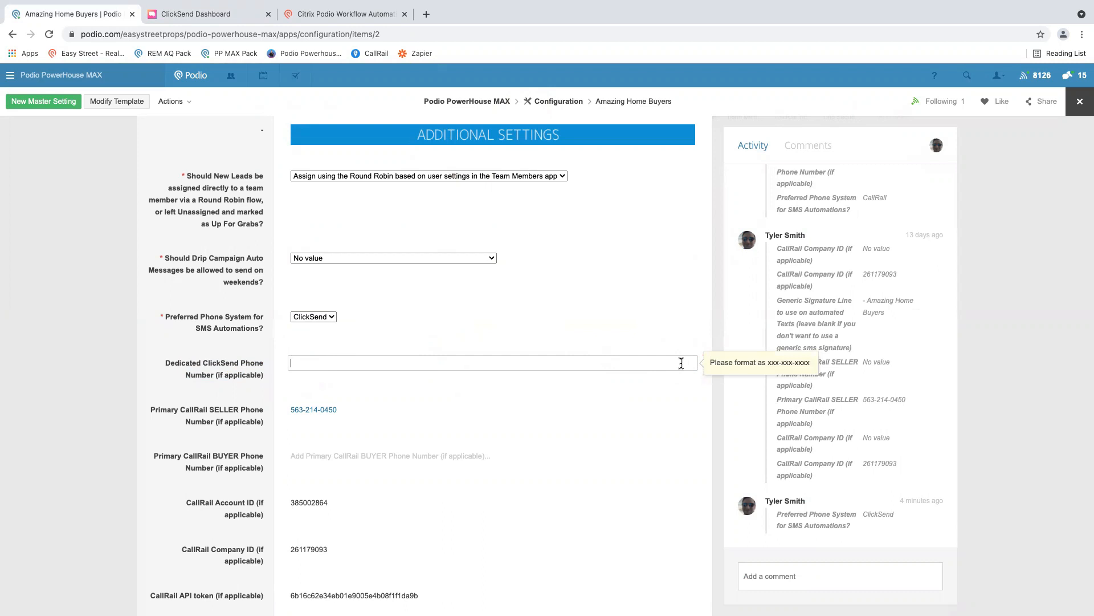
pyautogui.click(216, 359)
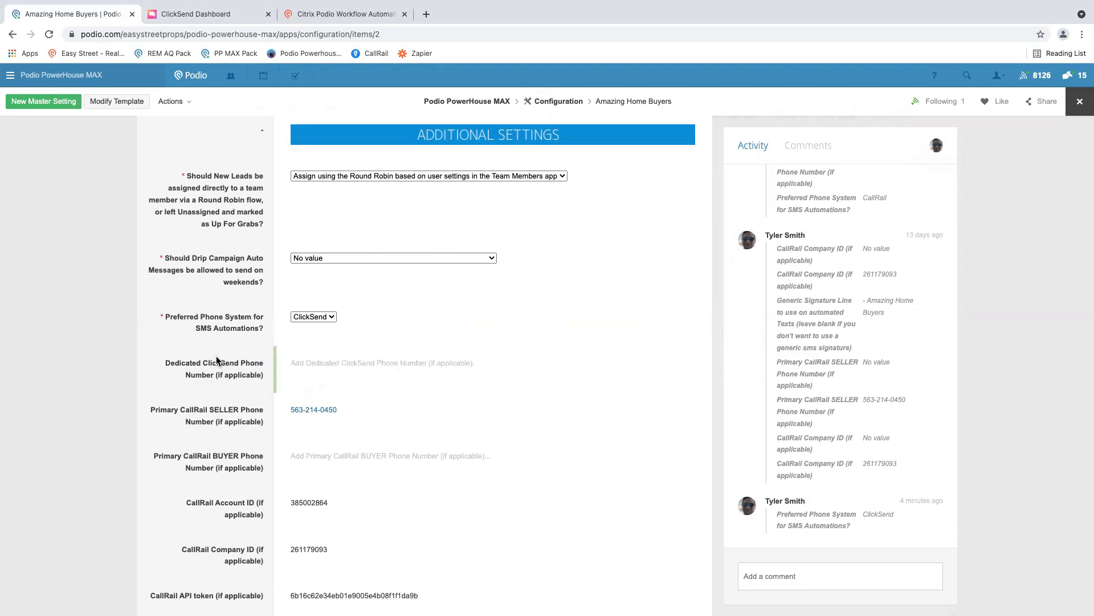
# - Switch to the integration instructions and read the note on entering a purchased dedicated number in the Configuration app
pyautogui.hotkey('ctrl', 'Right')
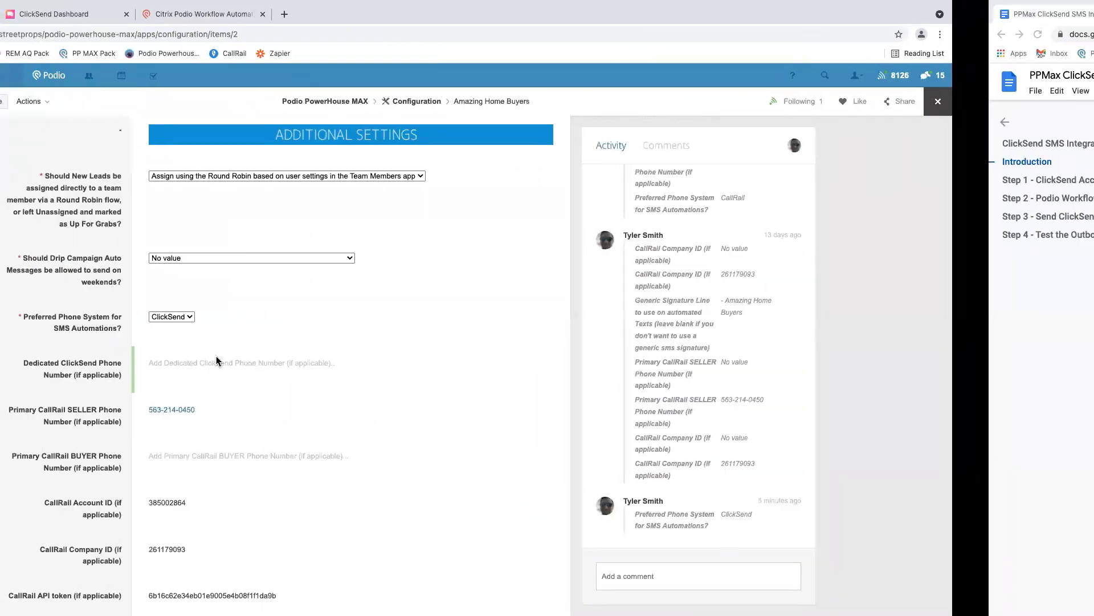
pyautogui.hotkey('ctrl', 'Right')
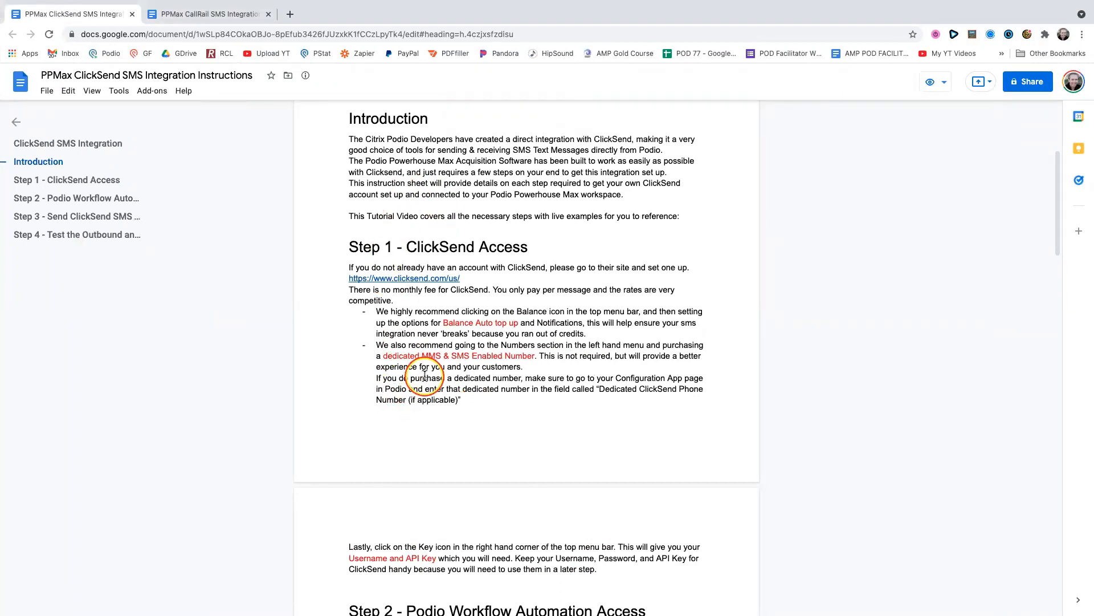
pyautogui.moveTo(425, 378); pyautogui.dragTo(520, 379)
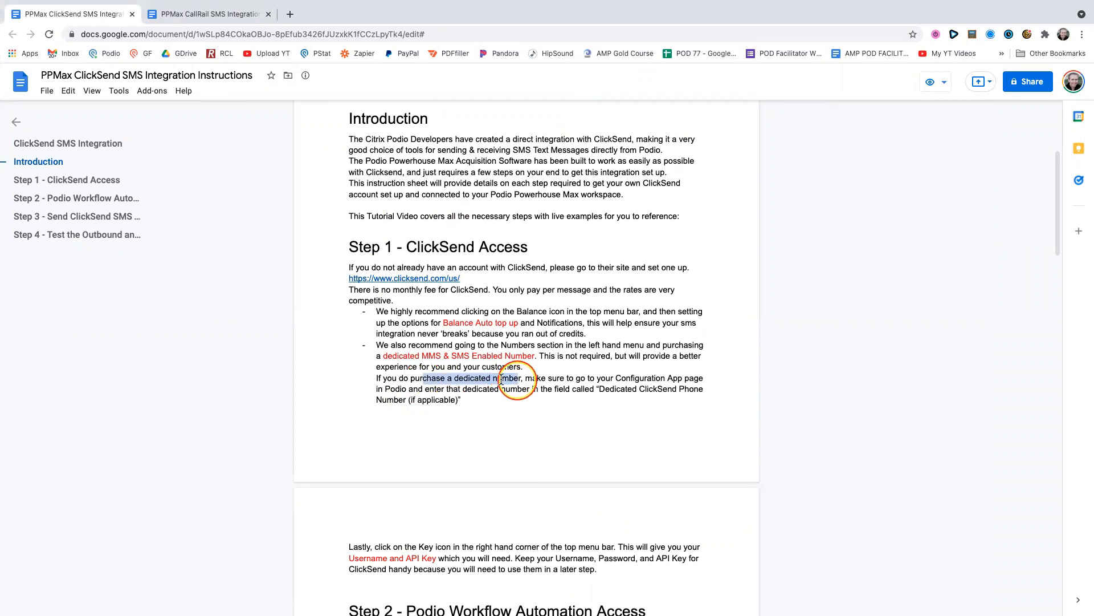
pyautogui.click(554, 378)
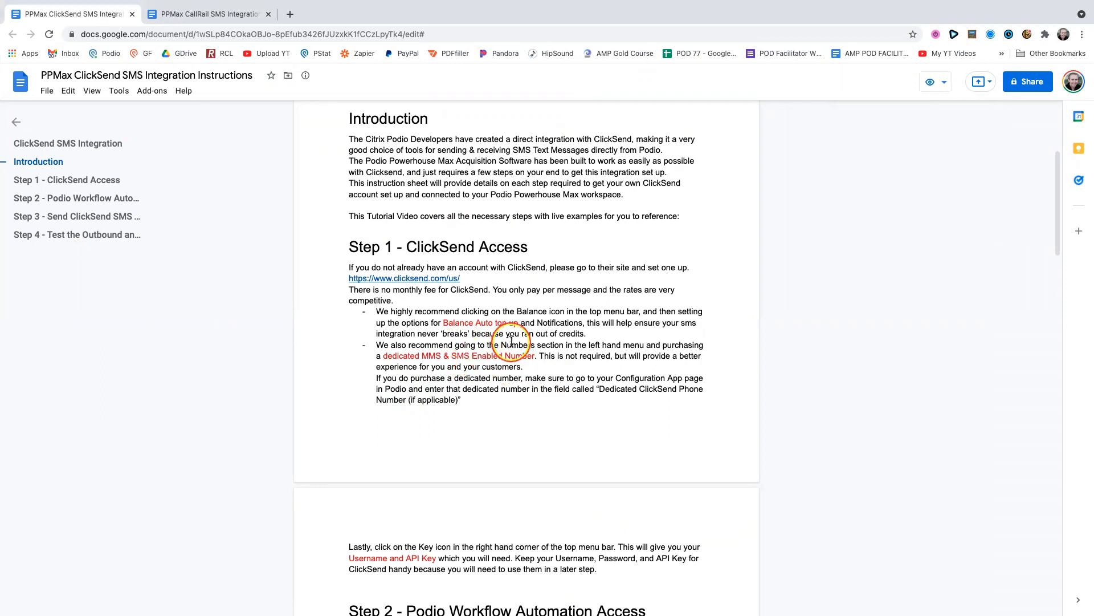
# - Switch back to ClickSend, open the API Credentials dialog, and review the account's username and API key
pyautogui.hotkey('ctrl', 'Left')
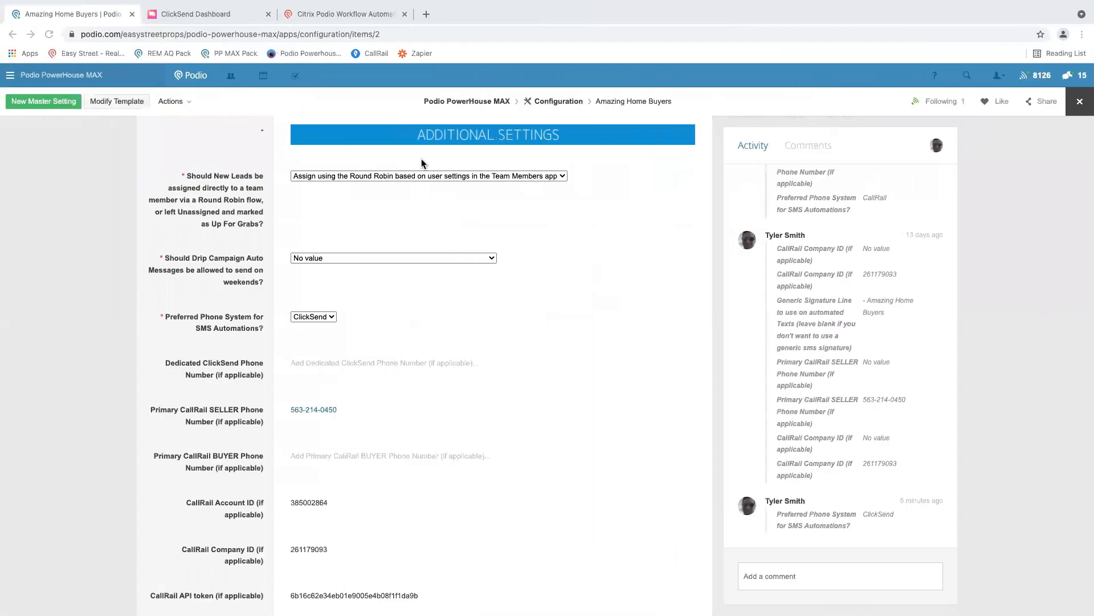
pyautogui.click(216, 12)
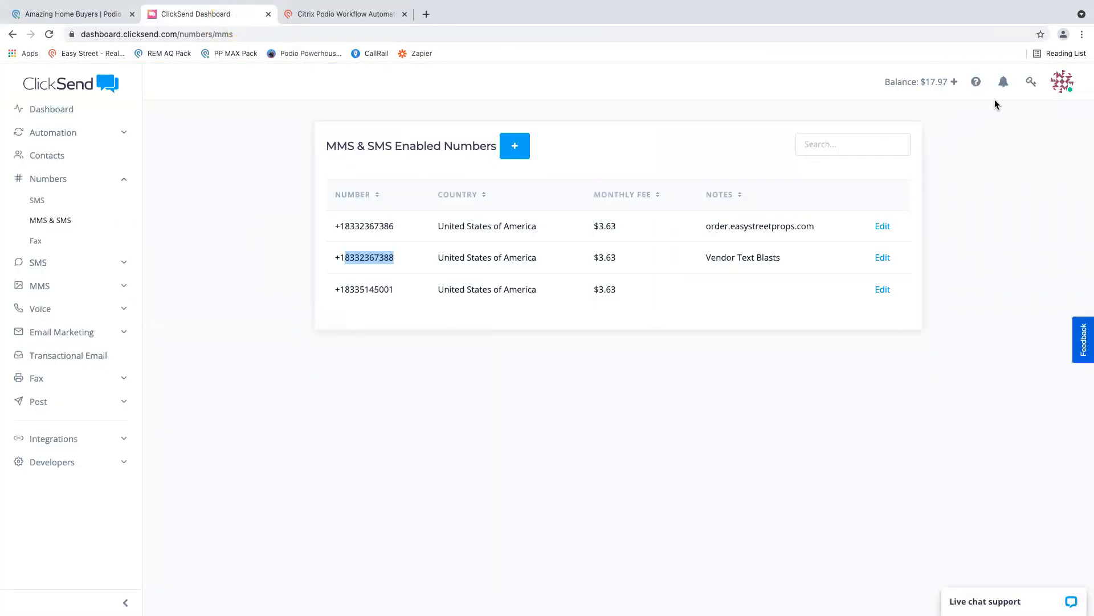
pyautogui.click(1032, 83)
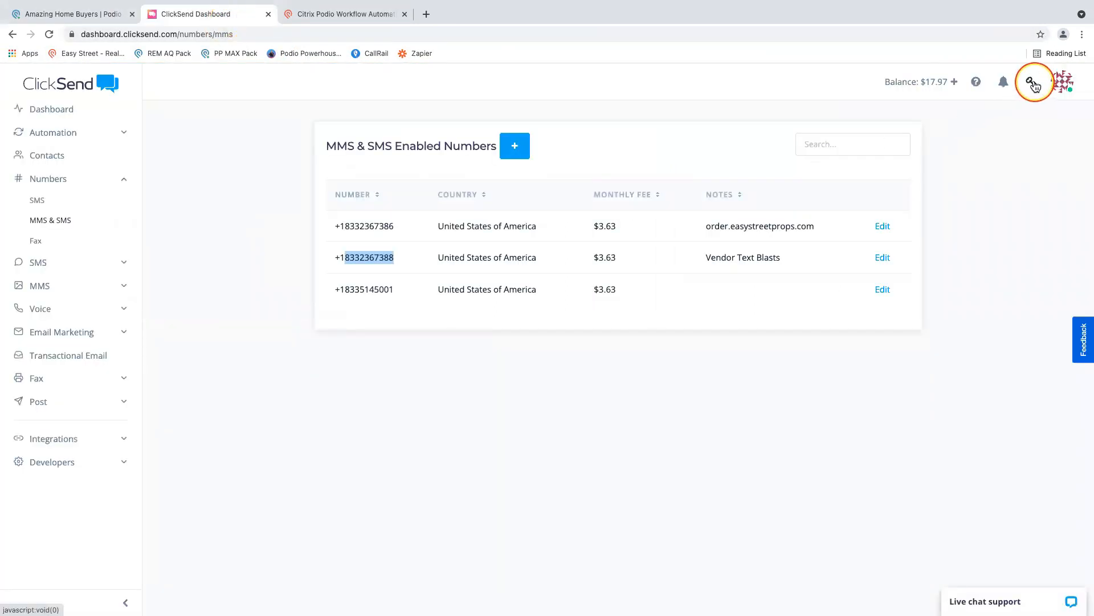
pyautogui.click(1033, 83)
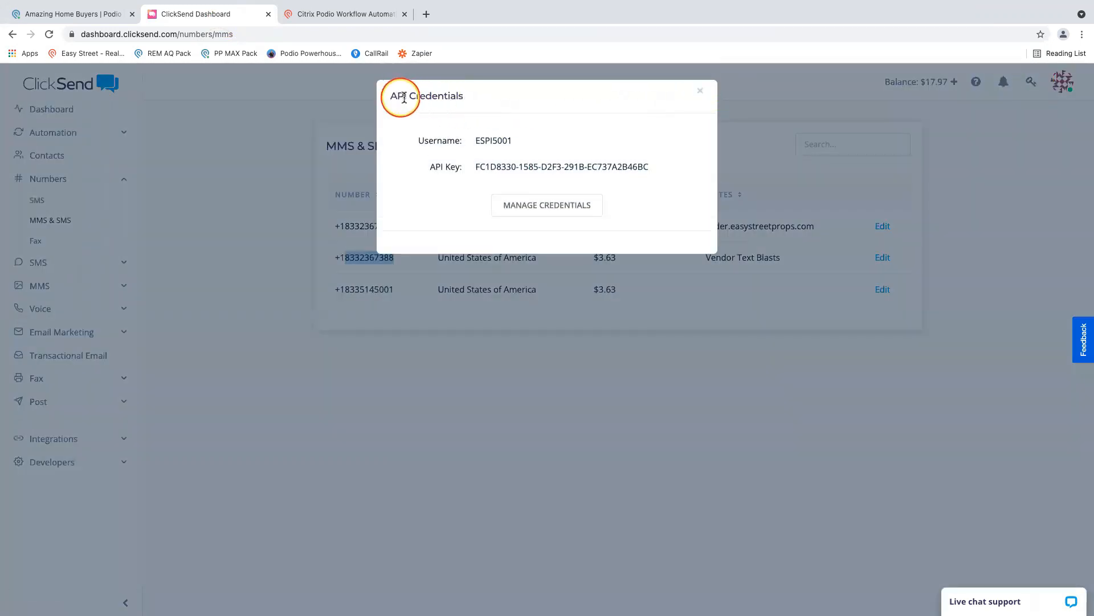
pyautogui.moveTo(460, 141); pyautogui.dragTo(523, 144)
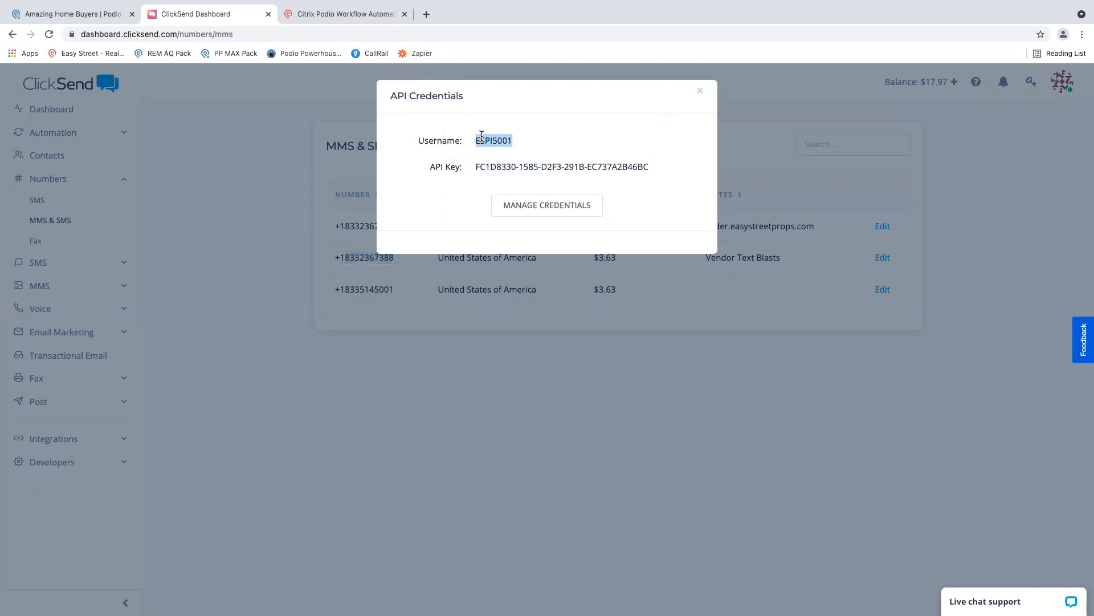
pyautogui.moveTo(468, 167); pyautogui.dragTo(665, 166)
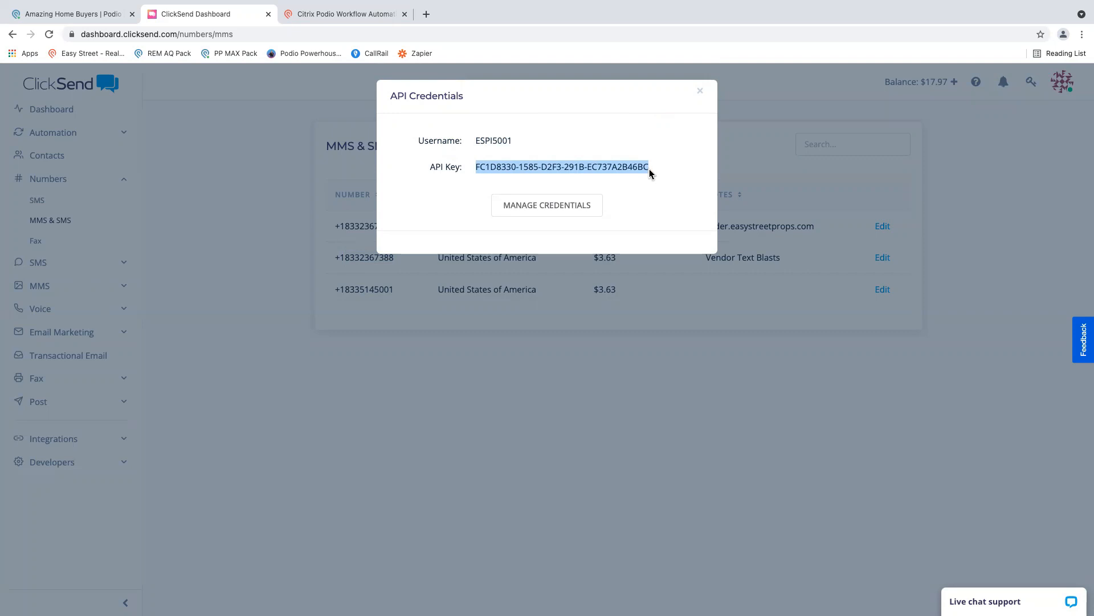
pyautogui.moveTo(418, 141); pyautogui.dragTo(513, 142)
pyautogui.moveTo(431, 166); pyautogui.dragTo(637, 161)
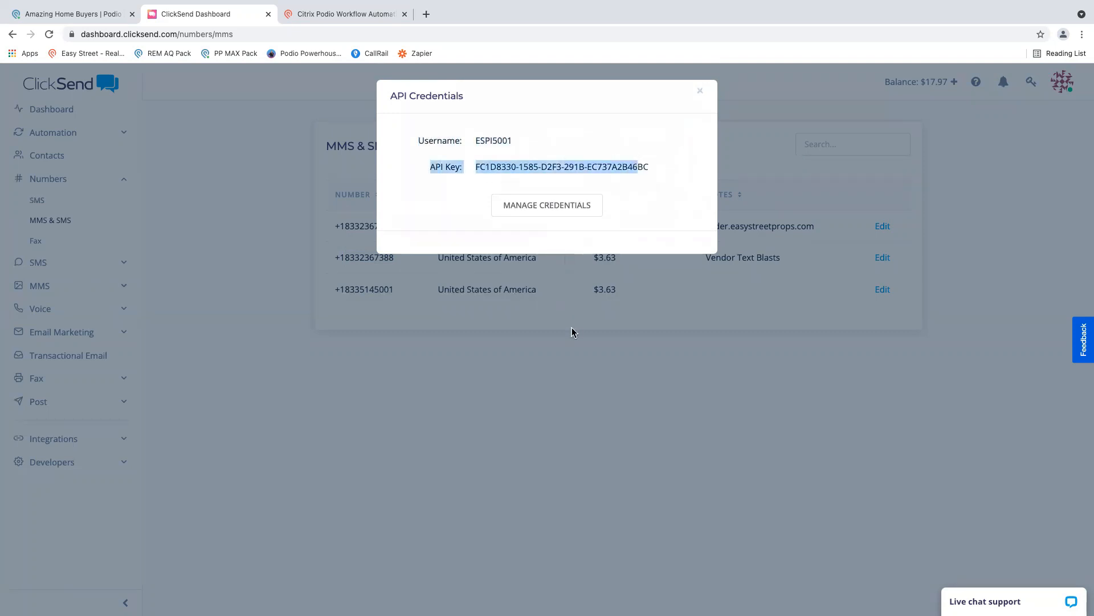
# - Switch to the integration instructions and read Step 2 on Podio Workflow Automation access and configuring the ClickSend SMS integration
pyautogui.hotkey('ctrl', 'Right')
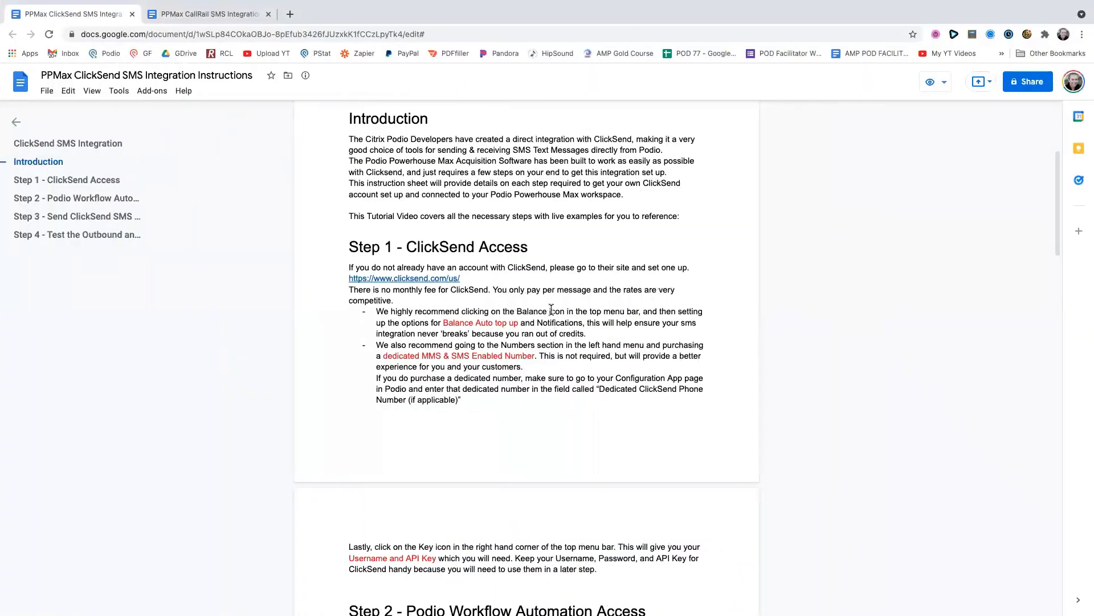
pyautogui.scroll(-3, 551, 309)
pyautogui.scroll(-5, 551, 310)
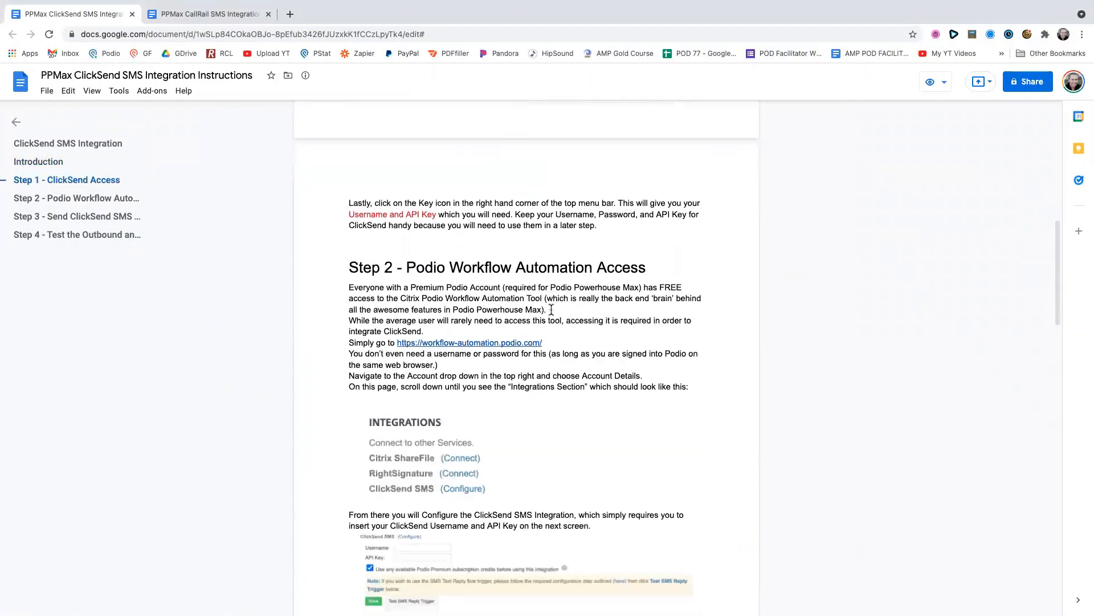
pyautogui.click(428, 244)
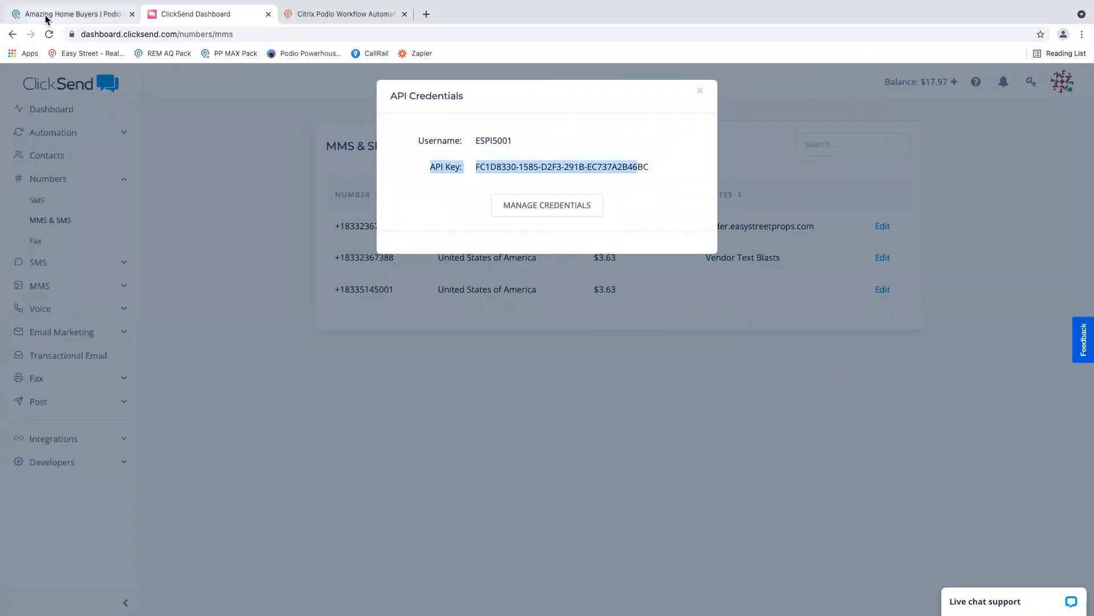
# - Switch to Podio, close the Amazing Home Buyers configuration item, and switch to Podio Workflow Automation
pyautogui.click(42, 19)
pyautogui.click(1080, 103)
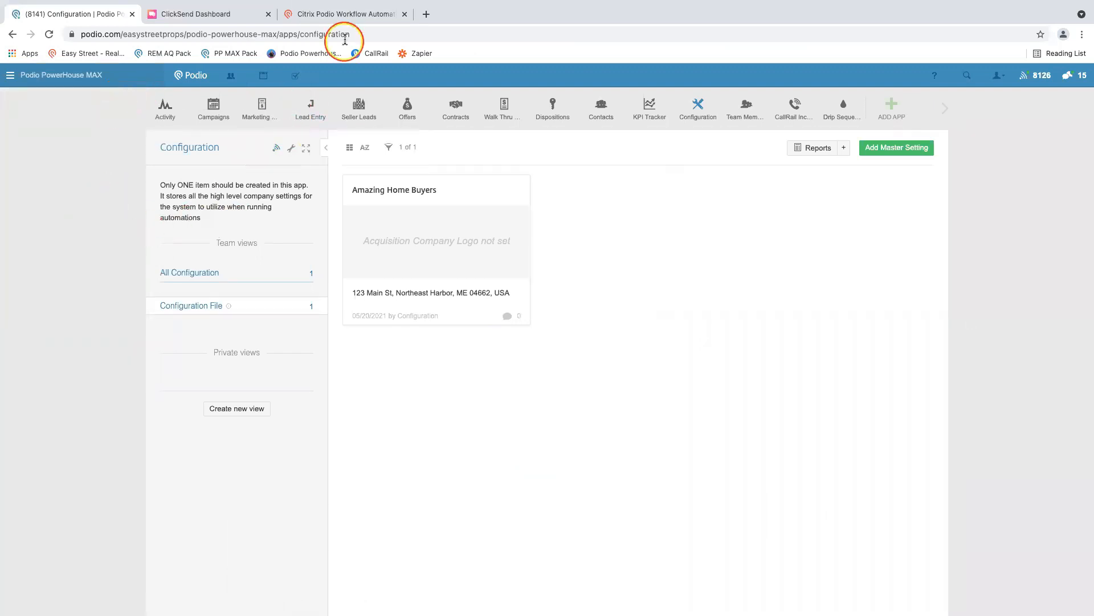
pyautogui.click(343, 16)
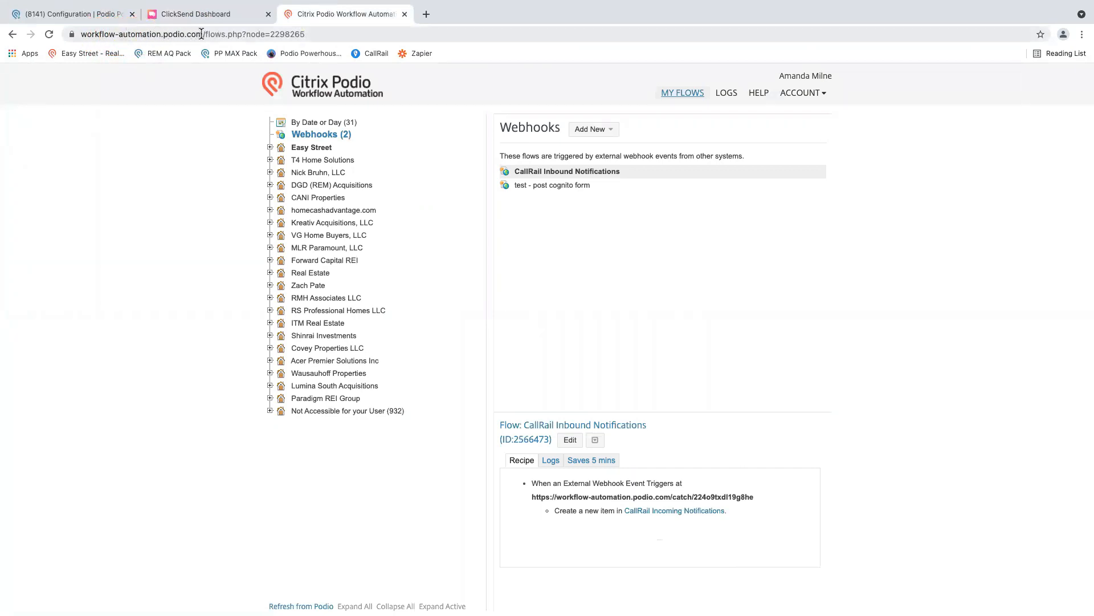
# - Highlight the Workflow Automation base web address, and review the Premium Podio Account requirement in Step 2 of the instructions
pyautogui.moveTo(203, 34); pyautogui.dragTo(83, 35)
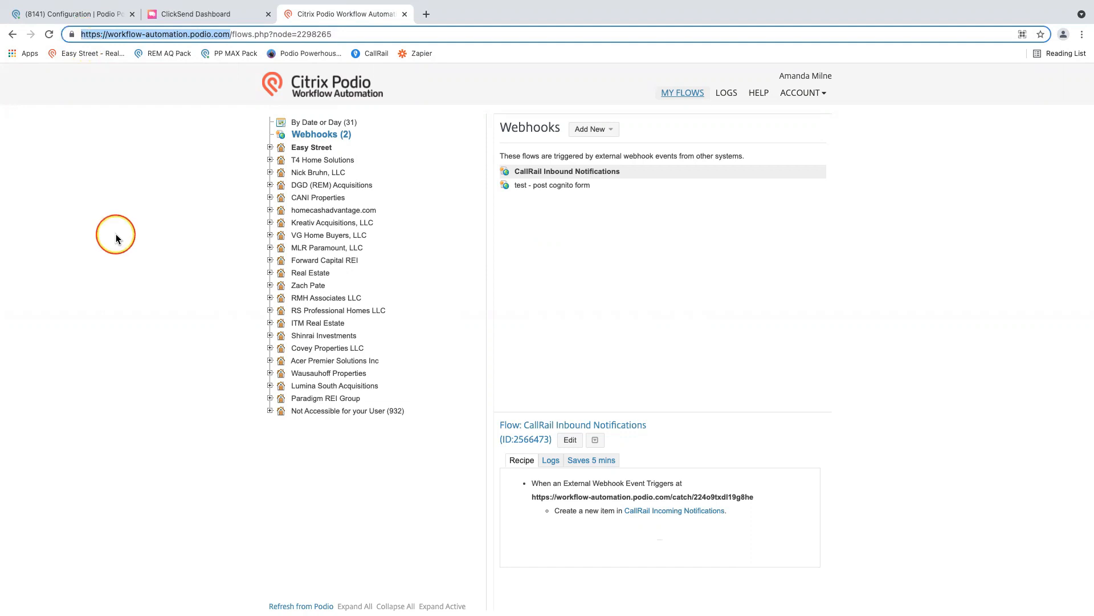
pyautogui.hotkey('ctrl', 'Right')
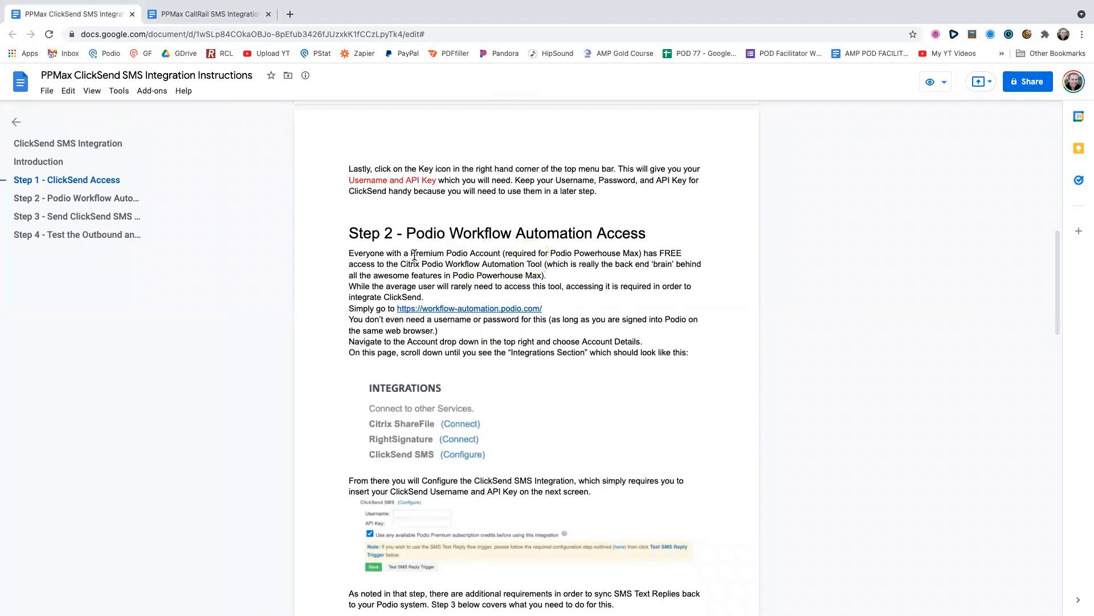
pyautogui.moveTo(411, 254); pyautogui.dragTo(502, 255)
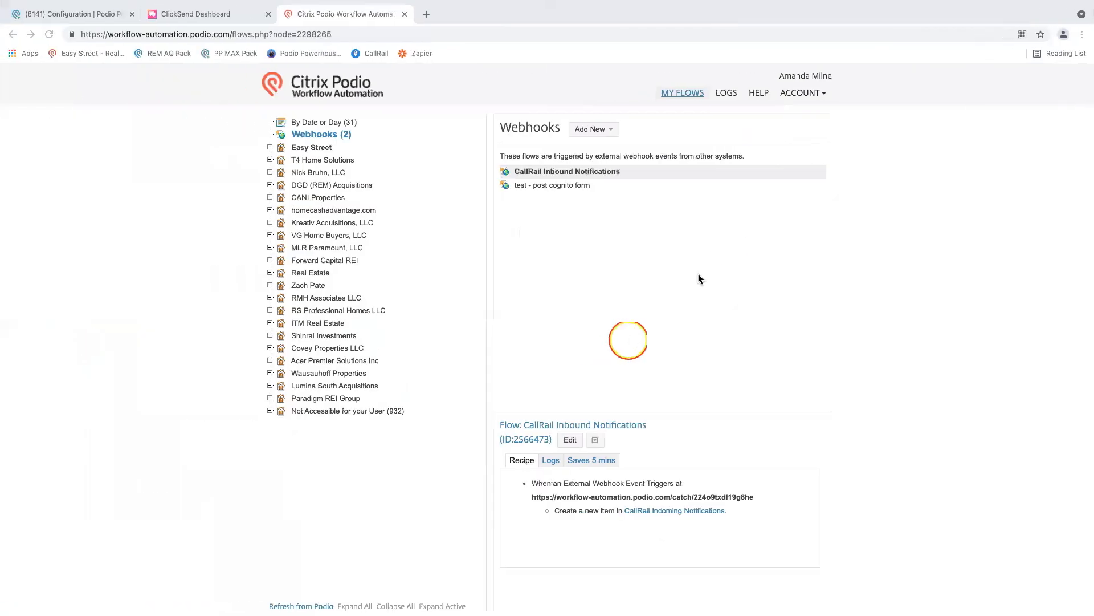
# - Open the Account Details page in Podio Workflow Automation and check the matching Integrations part of the instructions
pyautogui.click(803, 93)
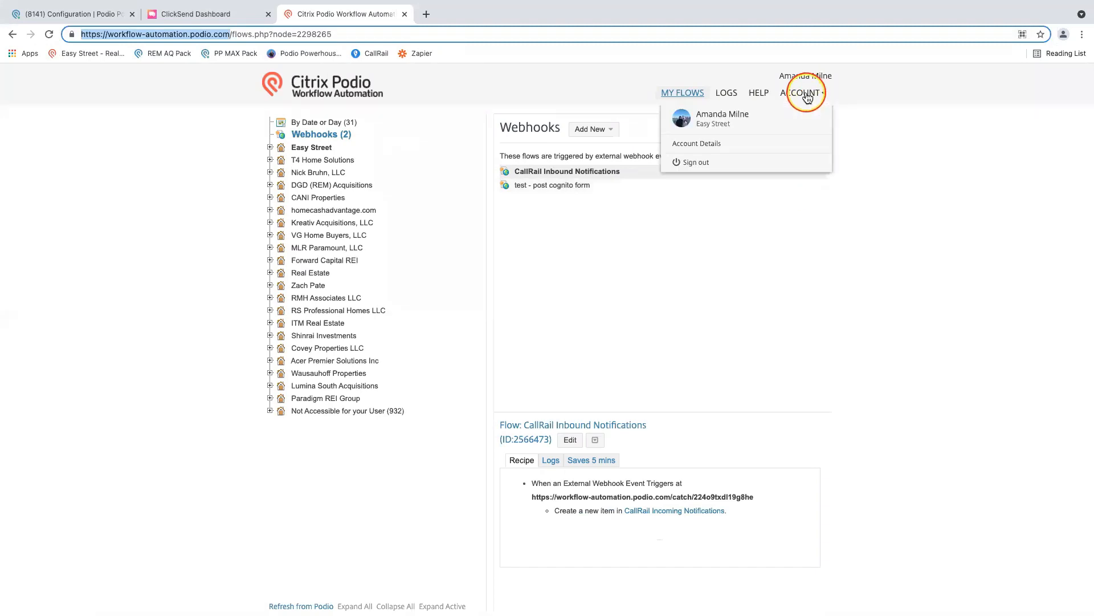
pyautogui.click(684, 149)
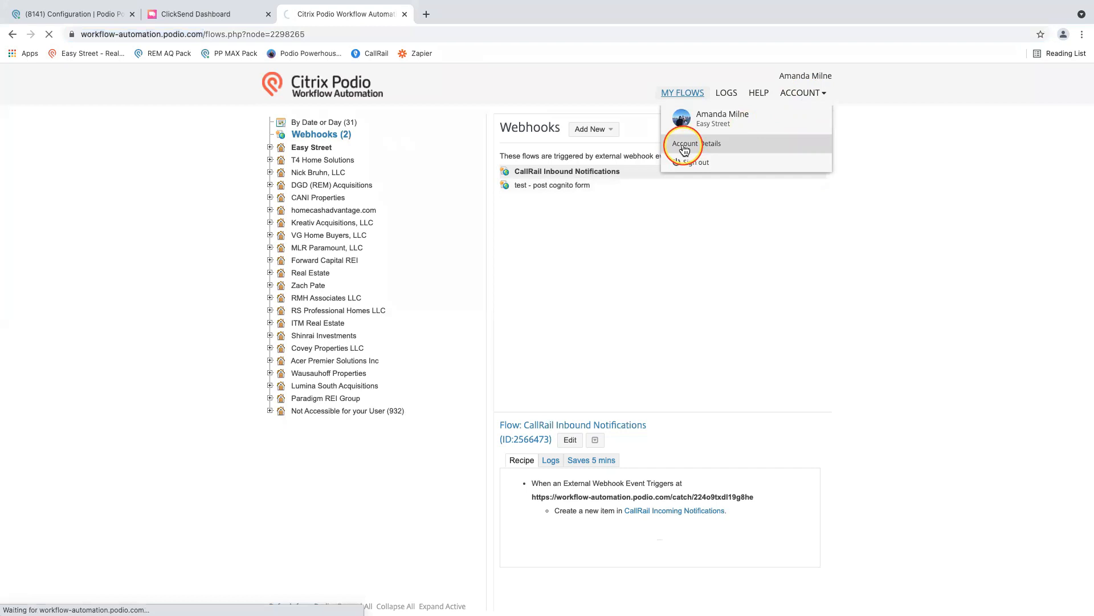
pyautogui.hotkey('ctrl', 'Right')
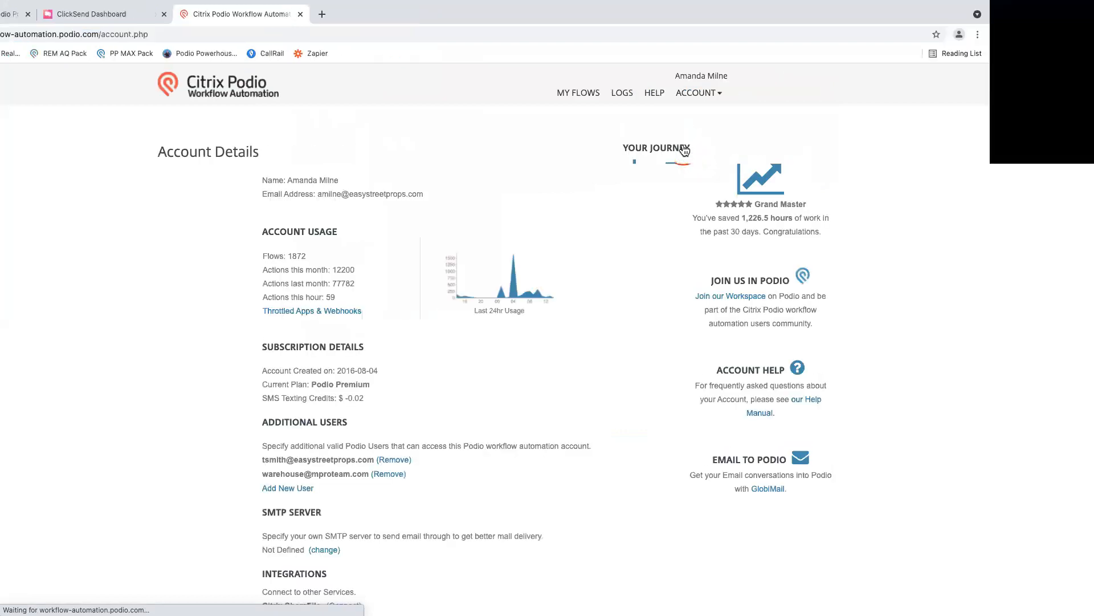
pyautogui.scroll(-1, 556, 282)
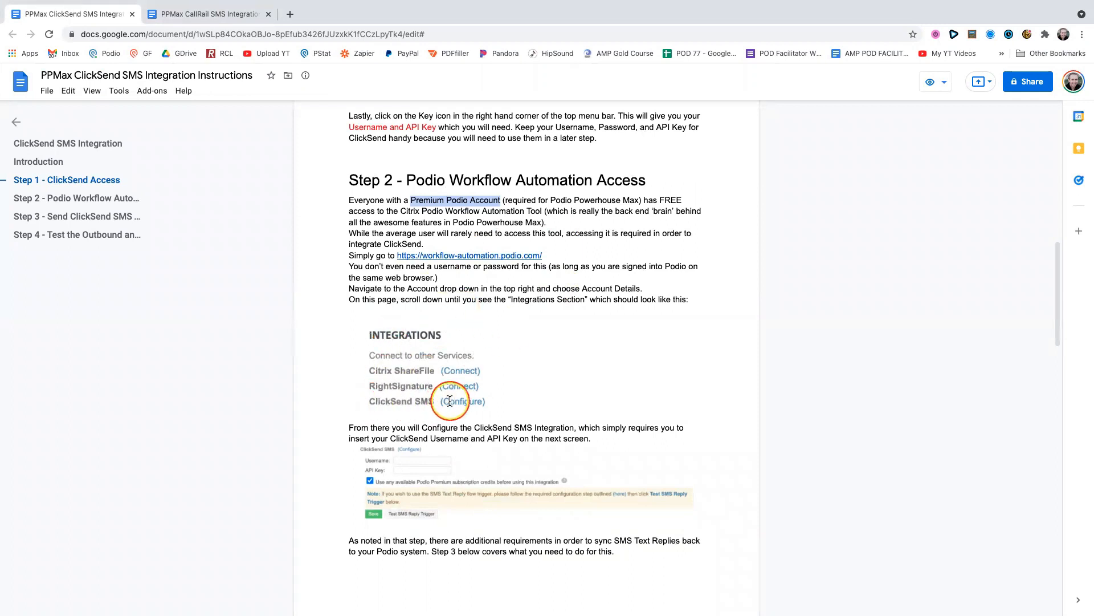
# - Switch back to Podio Workflow Automation and locate the ClickSend SMS entry under Integrations on the Account Details page
pyautogui.hotkey('ctrl', 'Left')
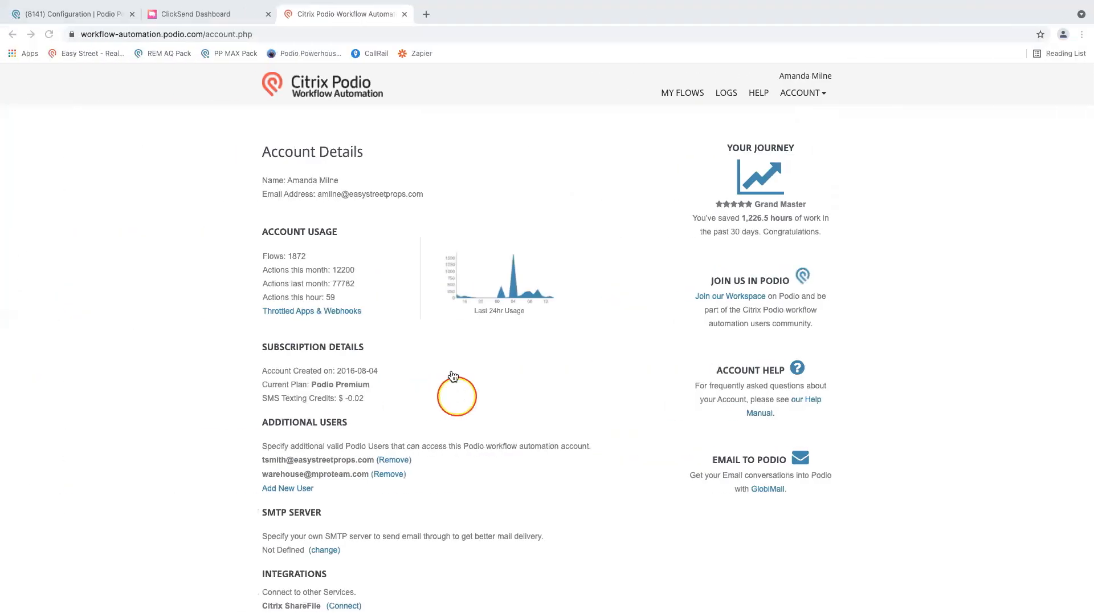
pyautogui.scroll(-5, 453, 370)
pyautogui.scroll(-2, 453, 369)
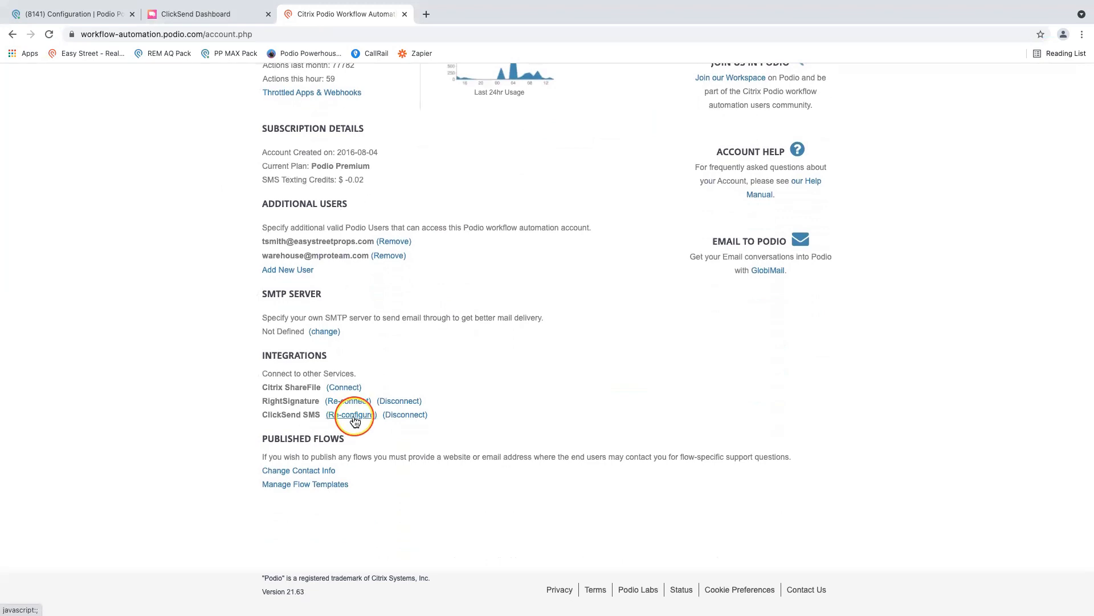
pyautogui.scroll(7, 293, 393)
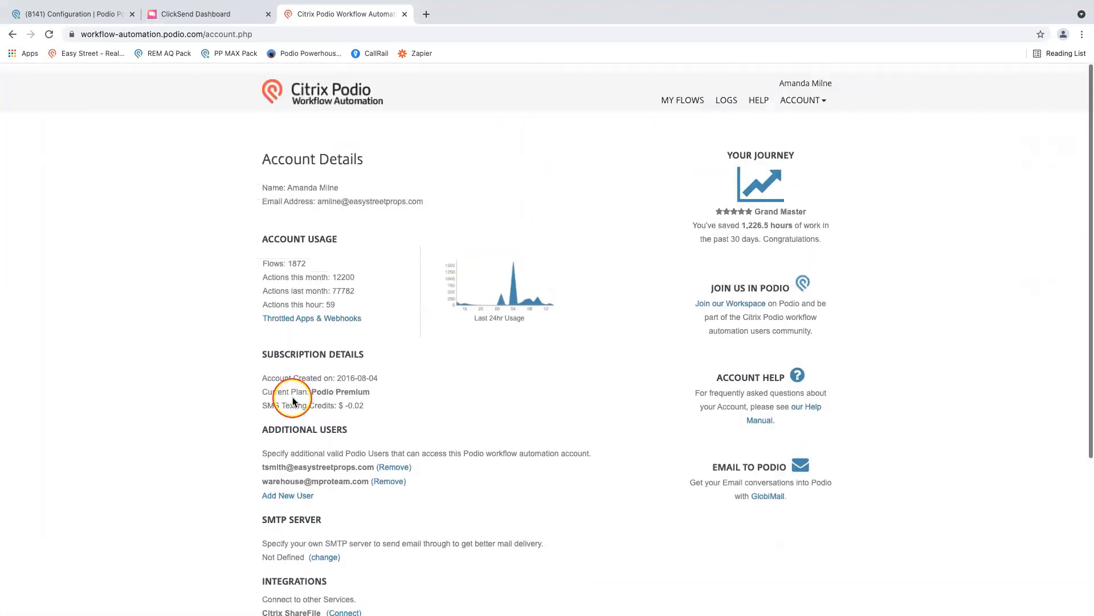
# - Reload Account Details and open the ClickSend SMS integration for re-configuration
pyautogui.click(804, 93)
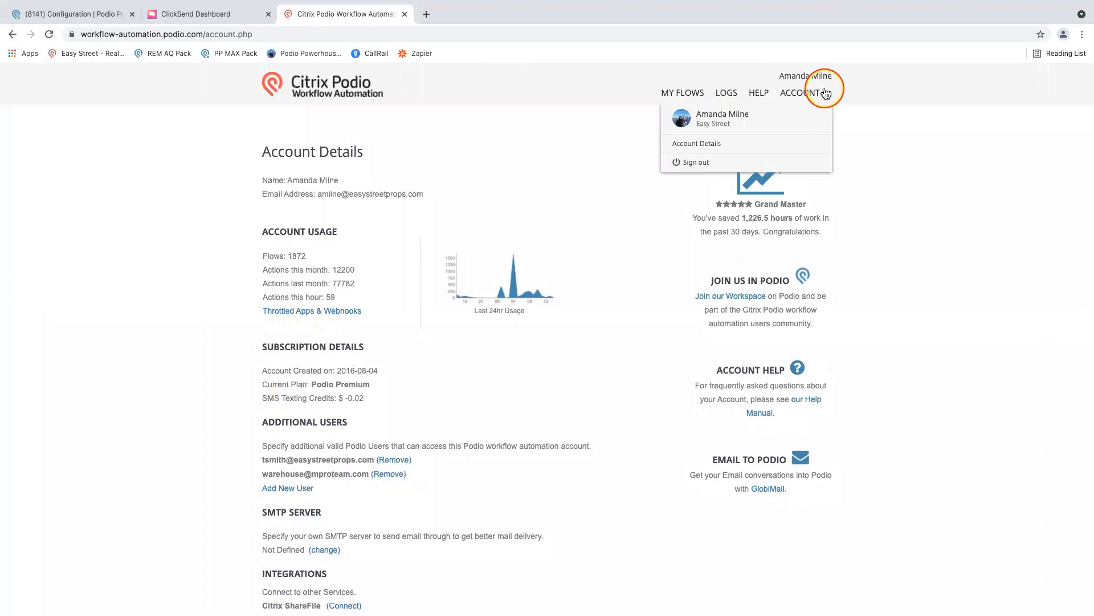
pyautogui.click(689, 150)
pyautogui.scroll(-5, 379, 235)
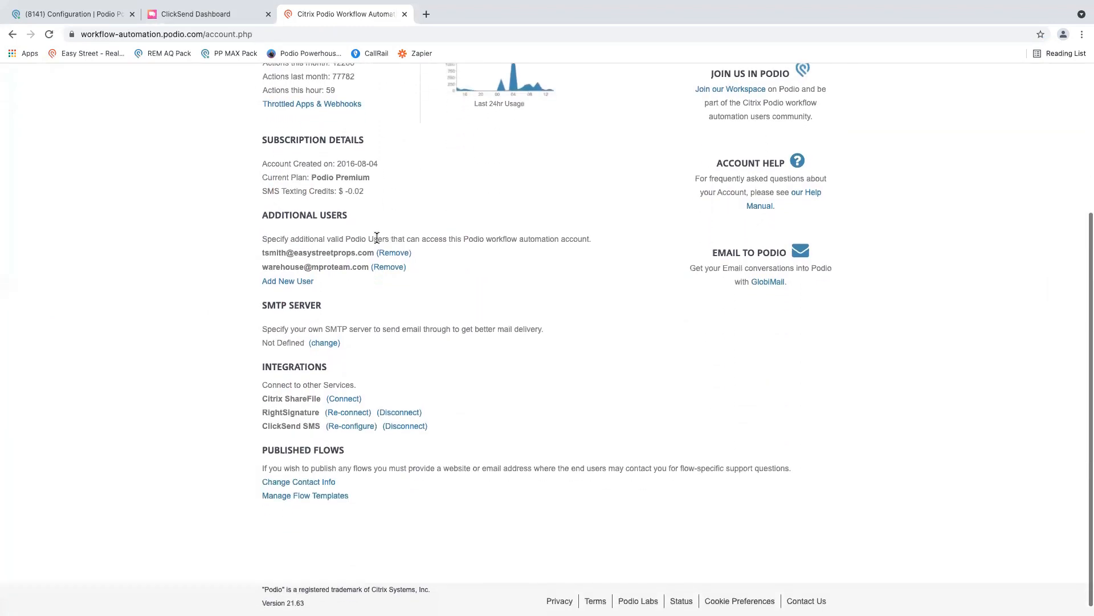
pyautogui.click(283, 425)
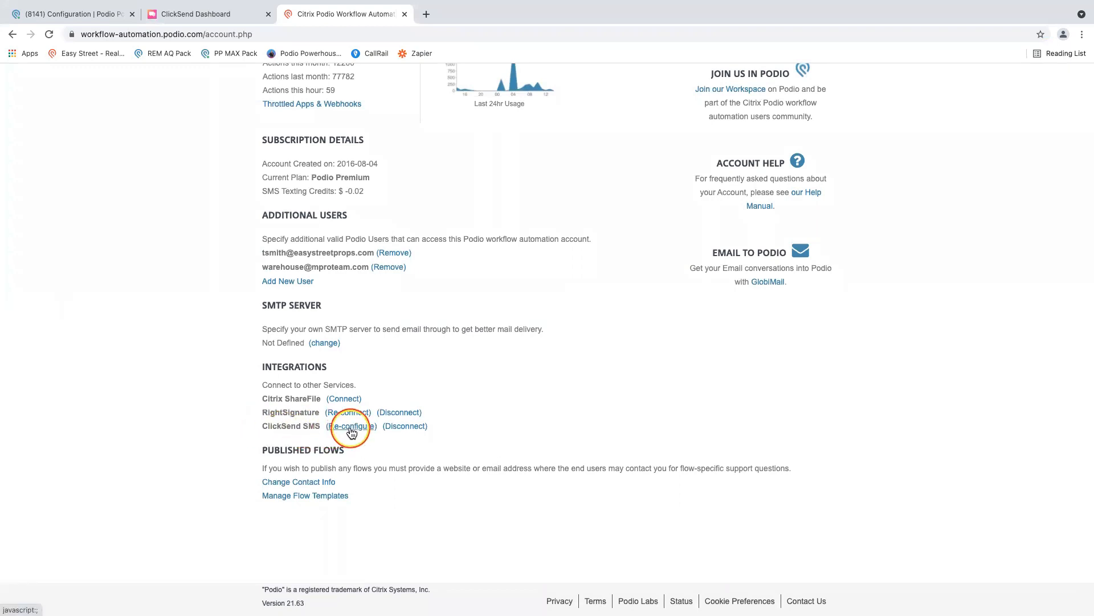
pyautogui.click(351, 425)
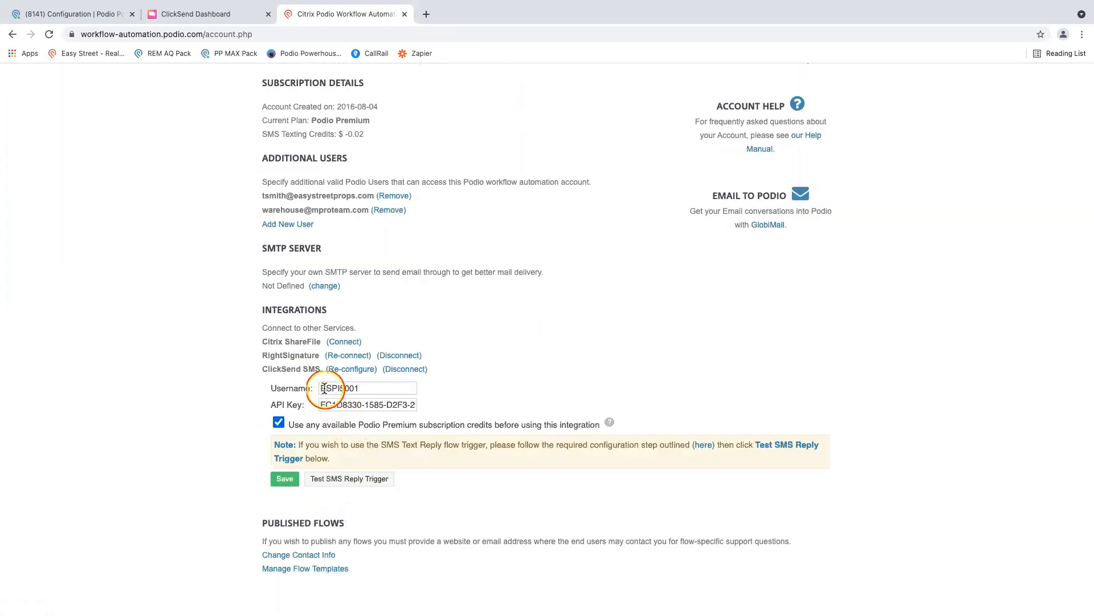
# - Compare the integration's Username and API Key fields with the API Credentials dialog in ClickSend, returning to Workflow Automation
pyautogui.moveTo(323, 388); pyautogui.dragTo(384, 404)
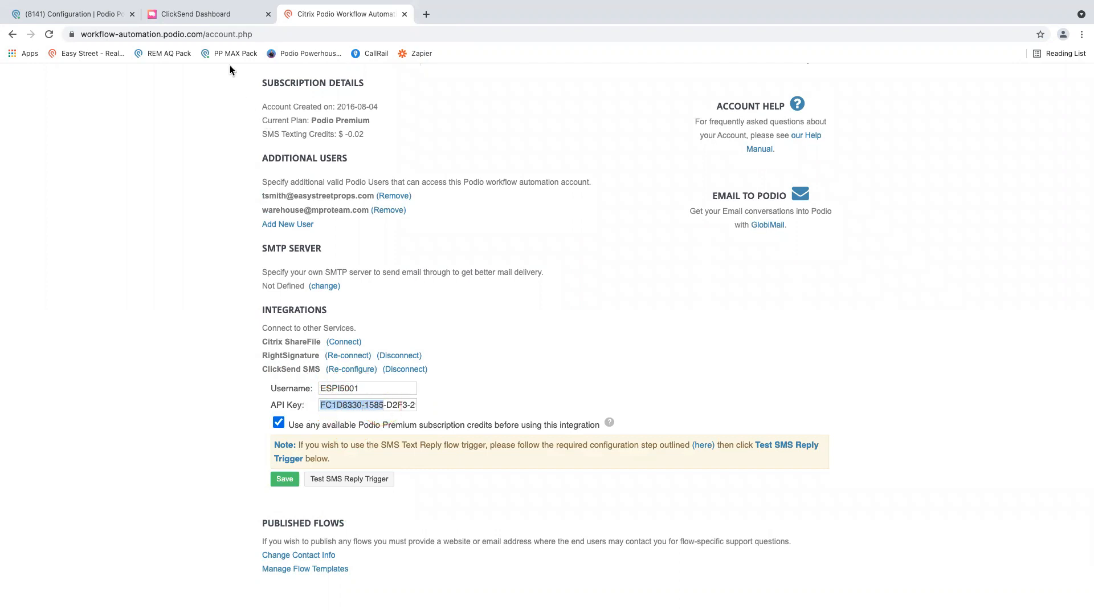
pyautogui.click(225, 19)
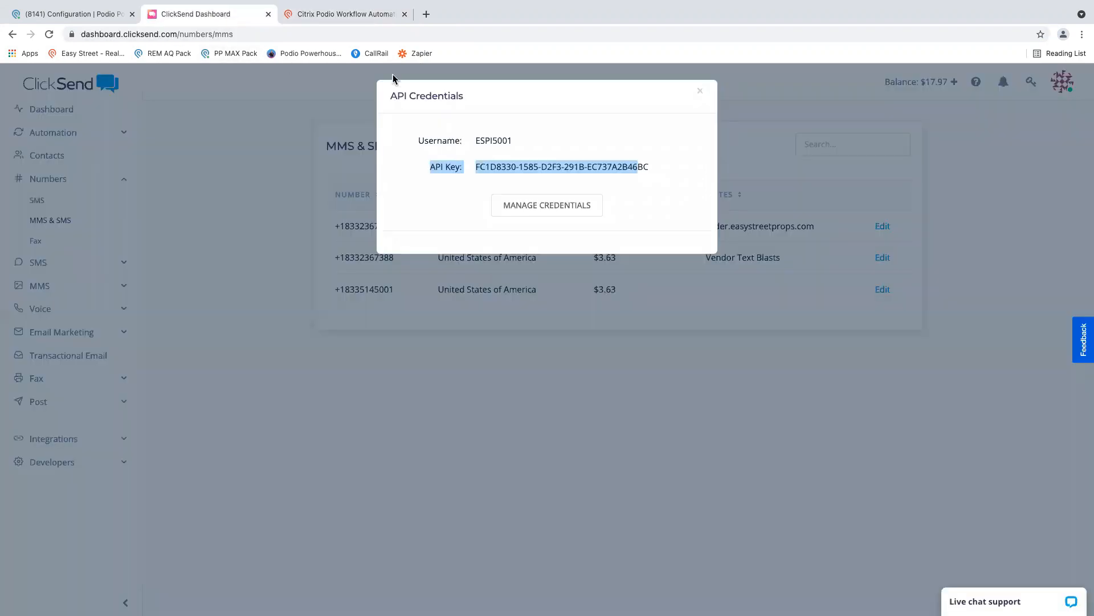
pyautogui.click(349, 15)
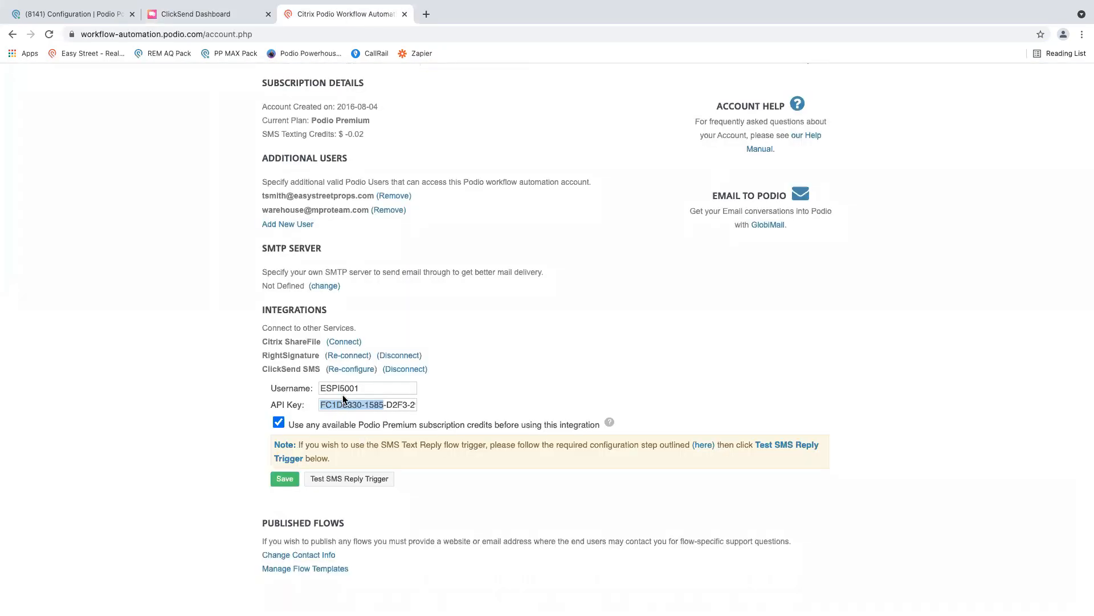
# - Review the Podio Premium subscription credits option, the SMS Texting Credits line, and the note on the SMS Text Reply flow trigger
pyautogui.click(279, 423)
pyautogui.moveTo(268, 134); pyautogui.dragTo(360, 137)
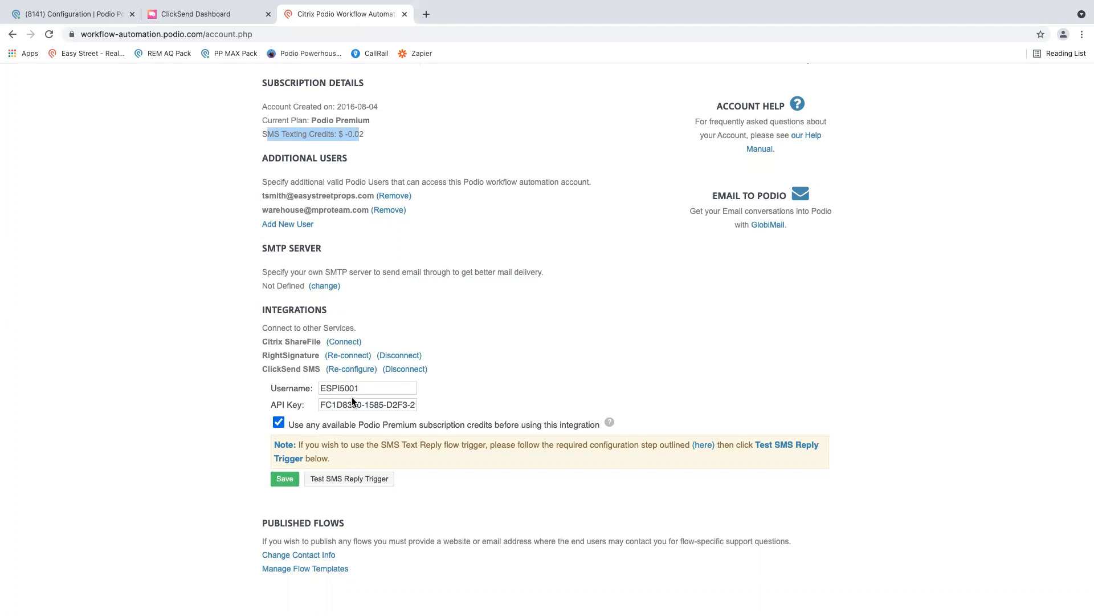
pyautogui.click(285, 480)
pyautogui.click(341, 390)
pyautogui.click(329, 445)
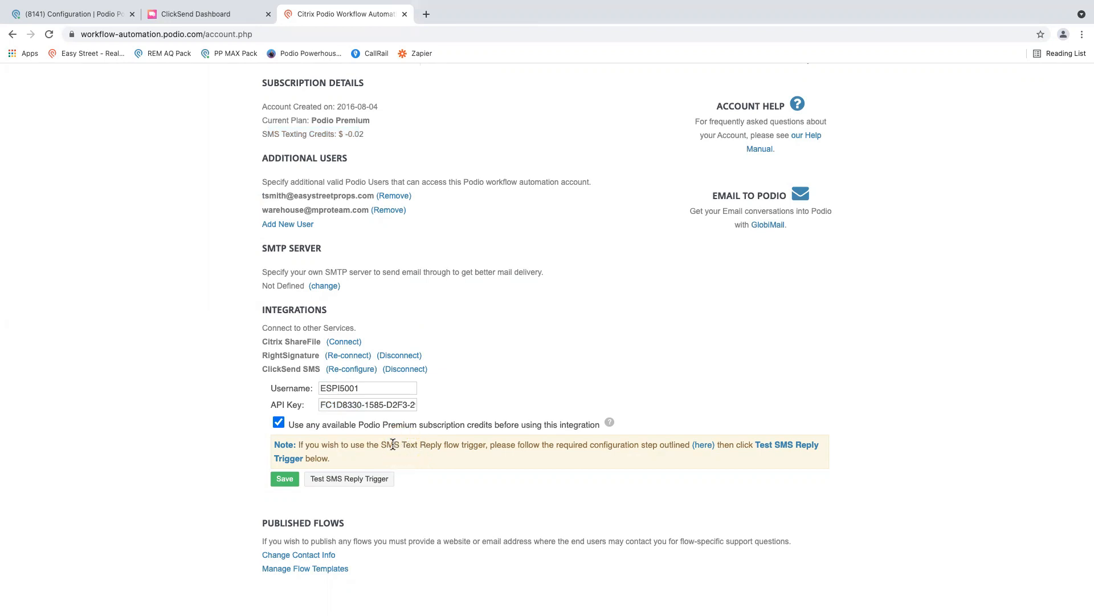
pyautogui.moveTo(394, 445); pyautogui.dragTo(477, 445)
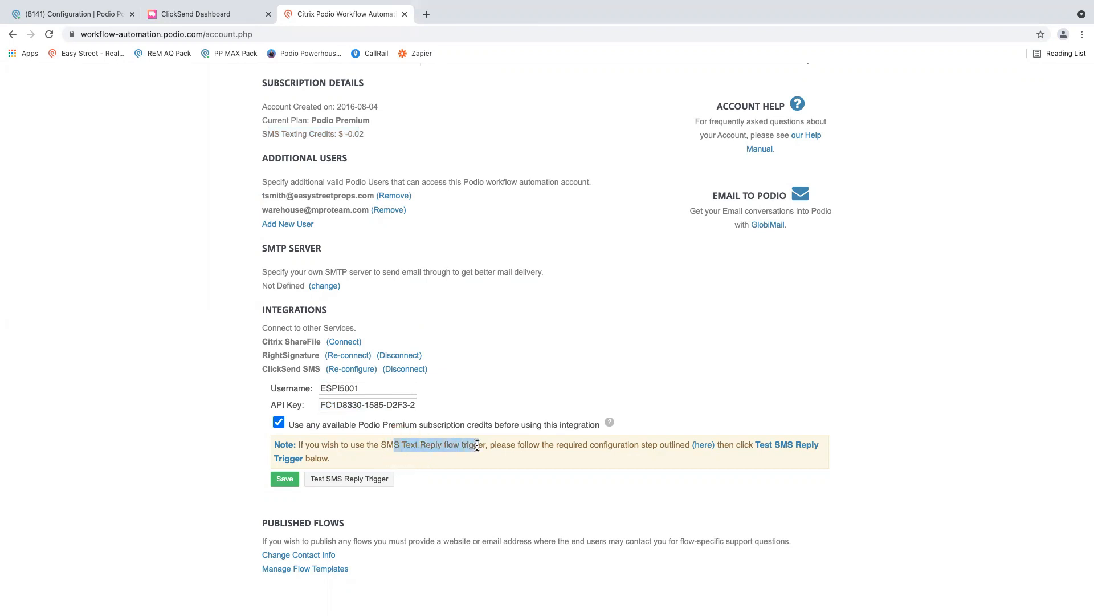
# - Switch to the integration instructions and read Step 3 on syncing ClickSend SMS text replies into Podio
pyautogui.hotkey('ctrl', 'Right')
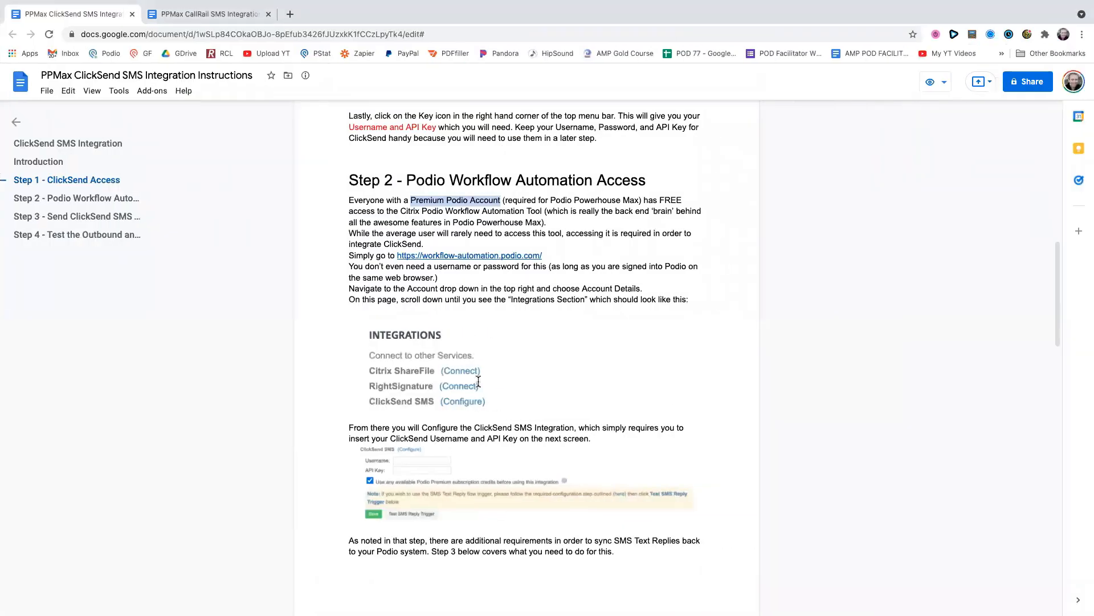
pyautogui.scroll(-2, 484, 389)
pyautogui.moveTo(390, 328); pyautogui.dragTo(410, 326)
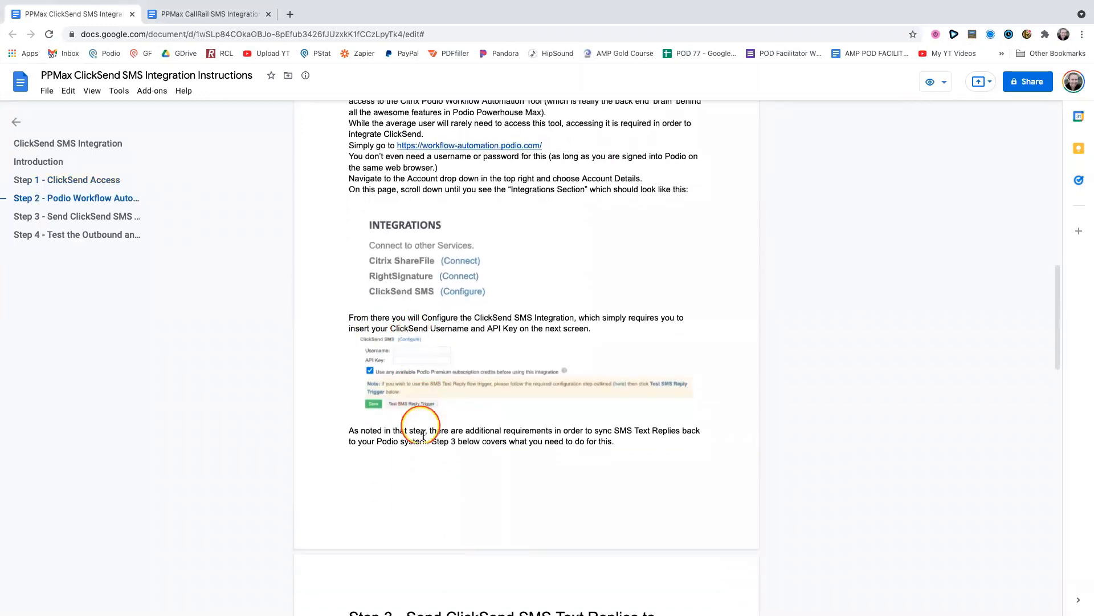
pyautogui.scroll(-1, 437, 446)
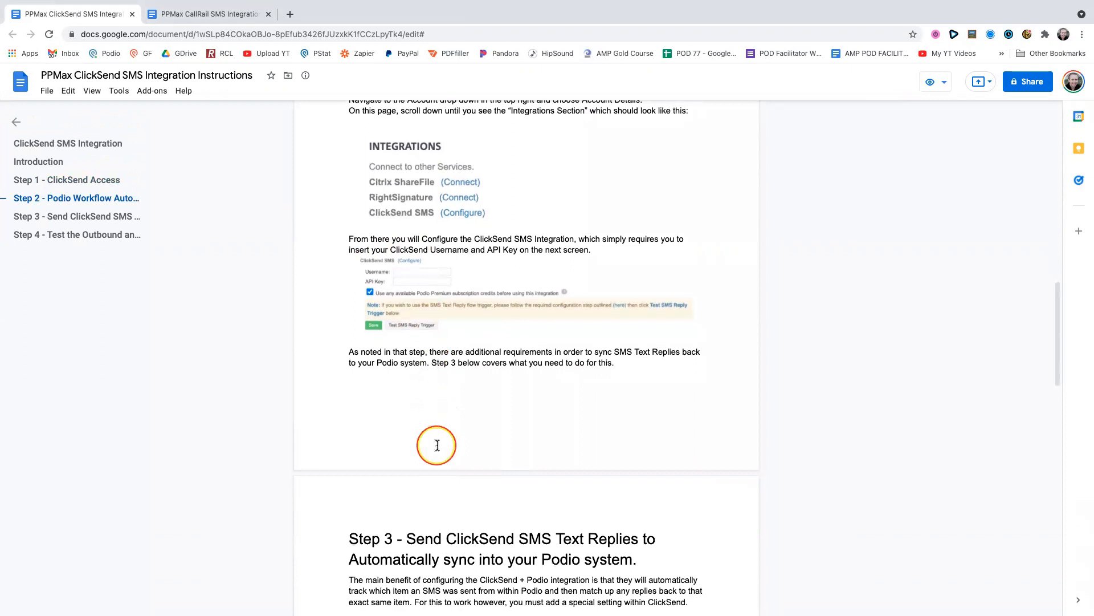
pyautogui.scroll(-2, 437, 446)
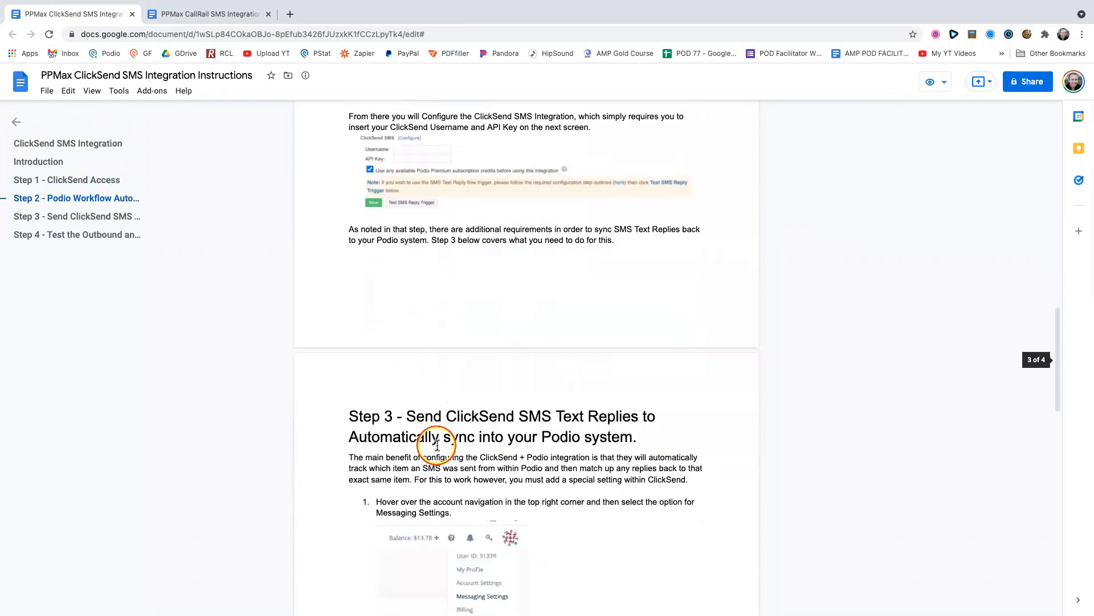
pyautogui.scroll(-2, 438, 445)
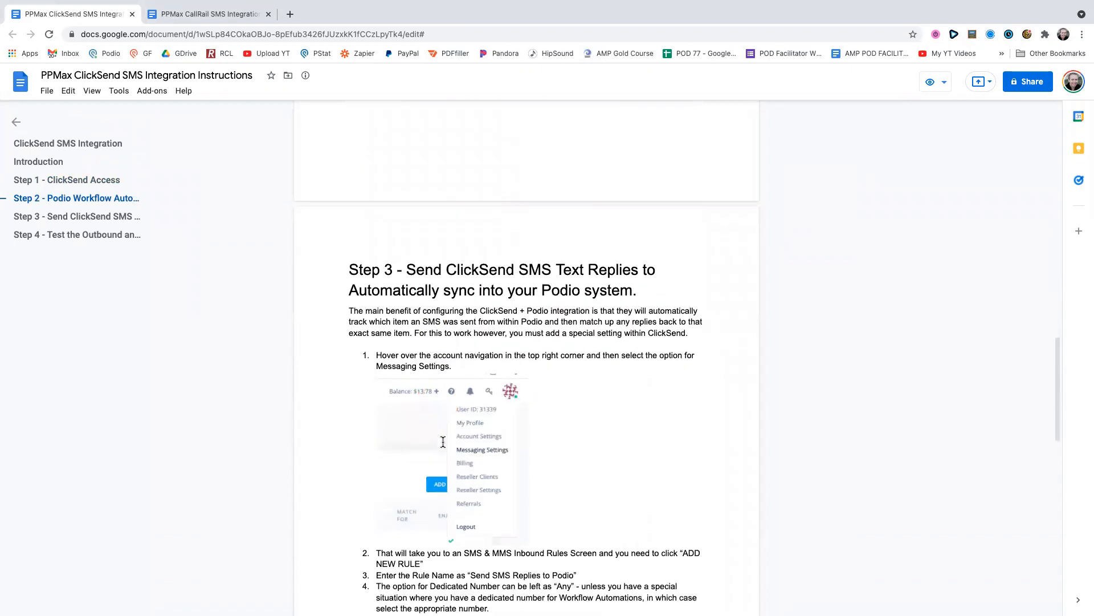
pyautogui.scroll(-1, 443, 442)
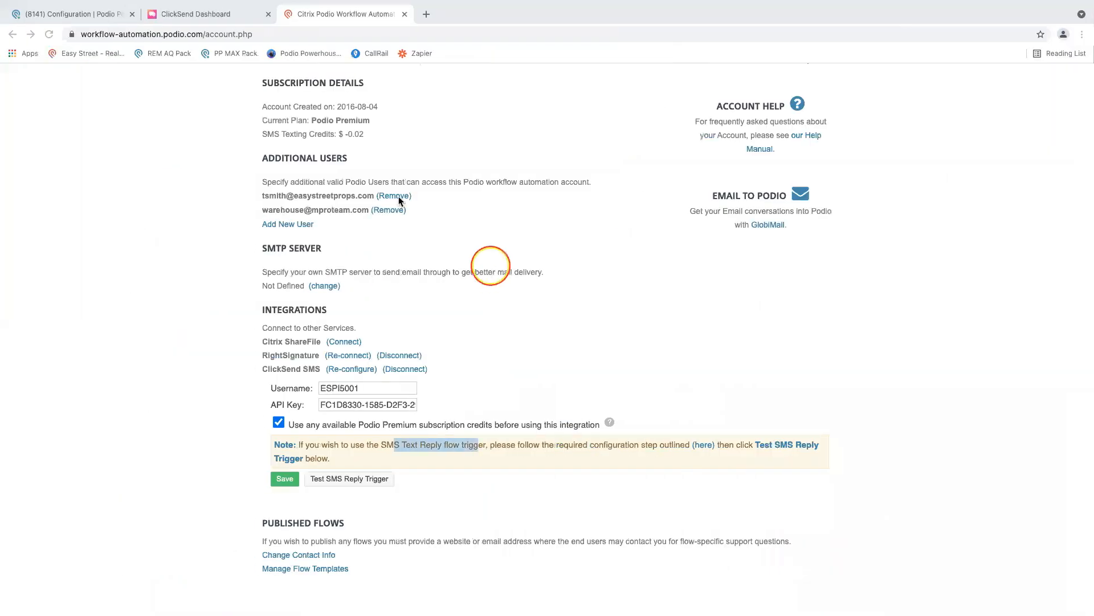
# - Switch to Podio, open the Monroe, LA lead in the Seller Leads app, and start an unsent comment with "SMS:"
pyautogui.click(41, 13)
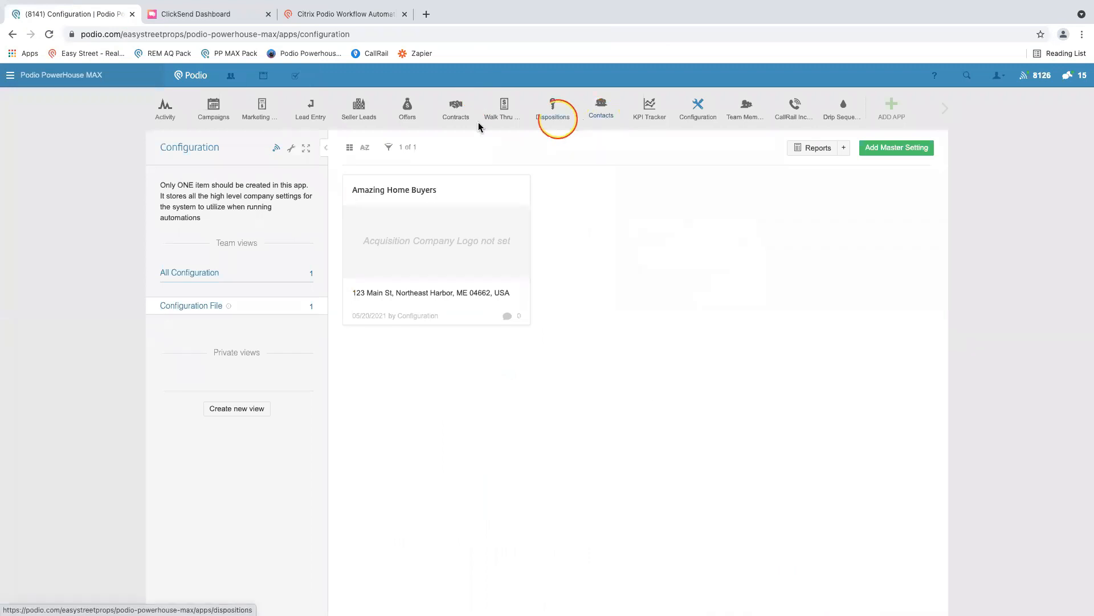
pyautogui.click(361, 116)
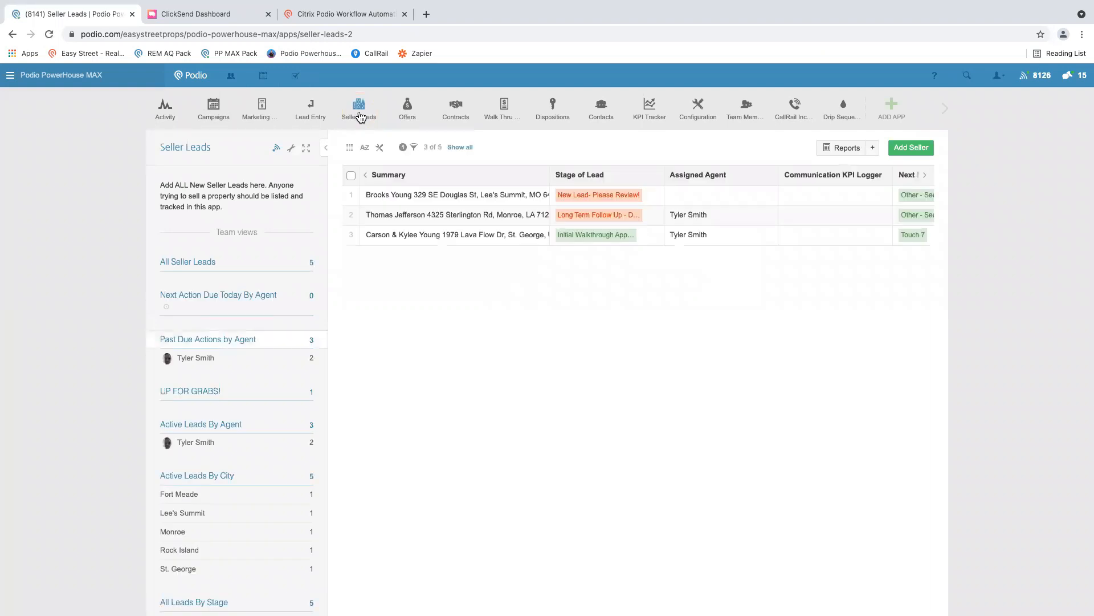
pyautogui.click(381, 222)
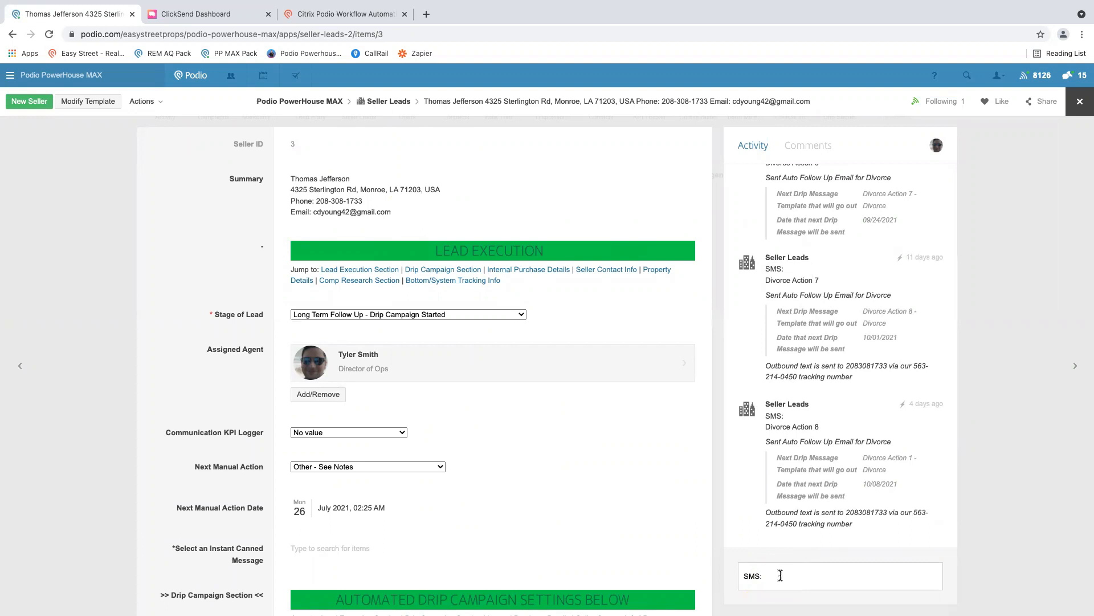
# - Check Step 3 of the integration instructions, switch to ClickSend, dismiss the API credentials and open the SMS & MMS inbound rules in Messaging Settings
pyautogui.hotkey('ctrl', 'Right')
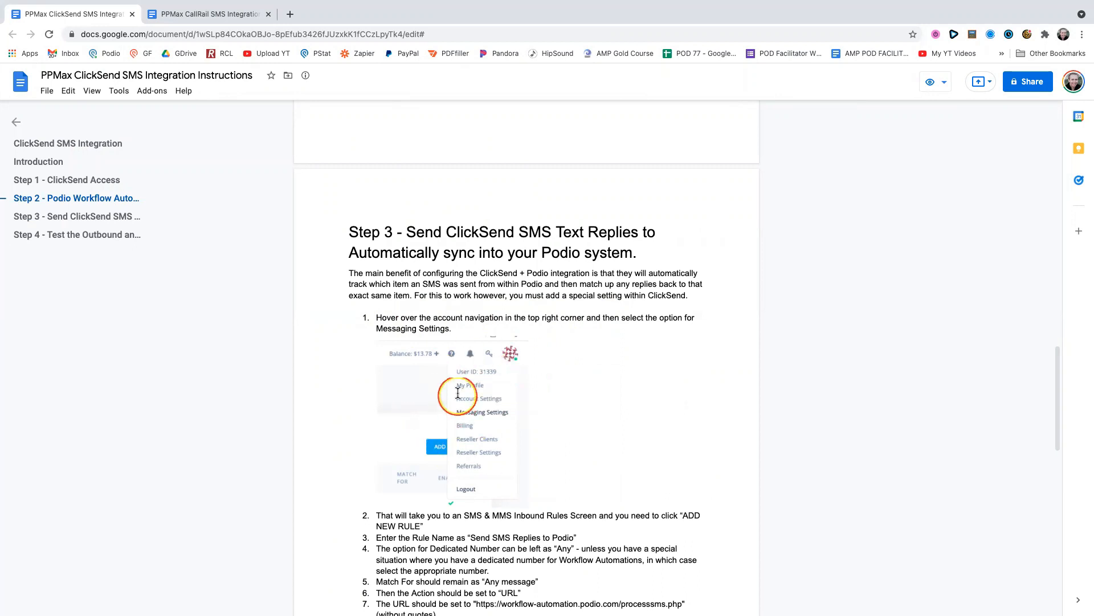
pyautogui.hotkey('ctrl', 'Left')
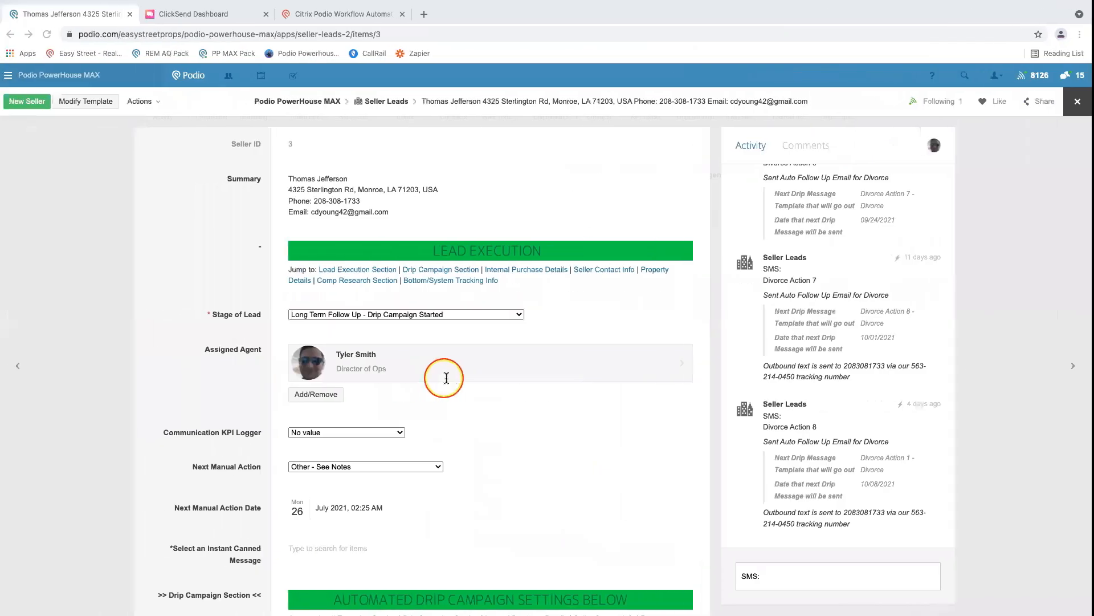
pyautogui.click(227, 12)
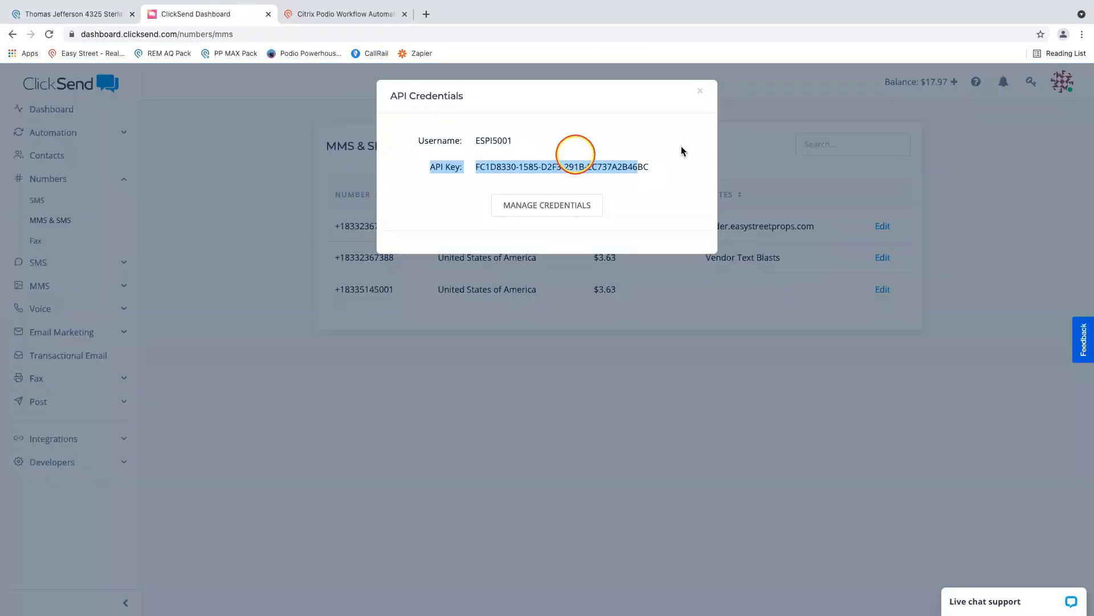
pyautogui.click(700, 90)
pyautogui.click(1063, 82)
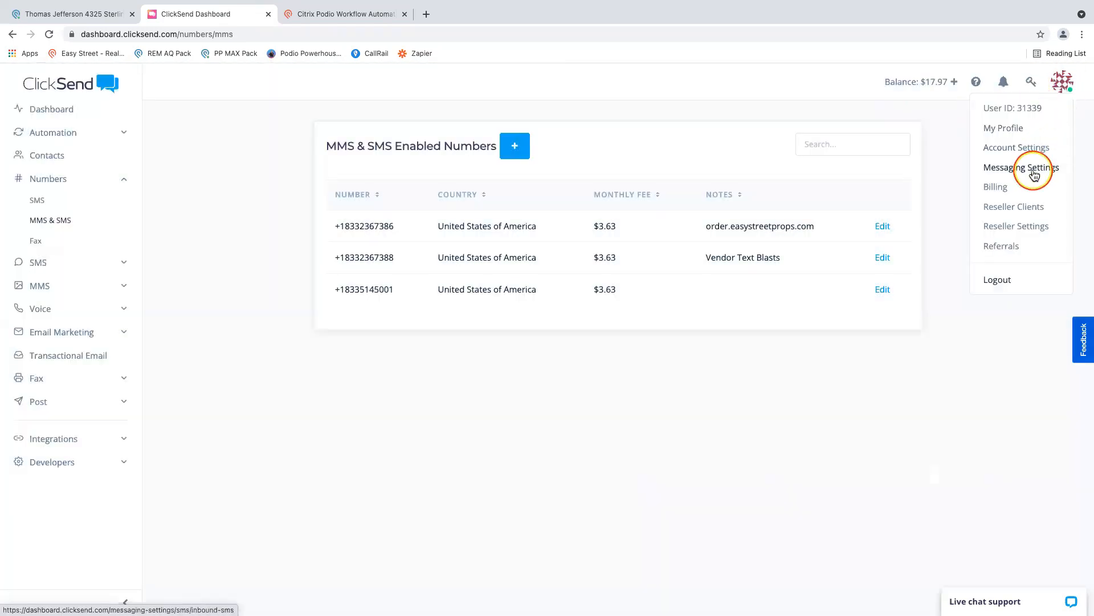
pyautogui.click(1021, 172)
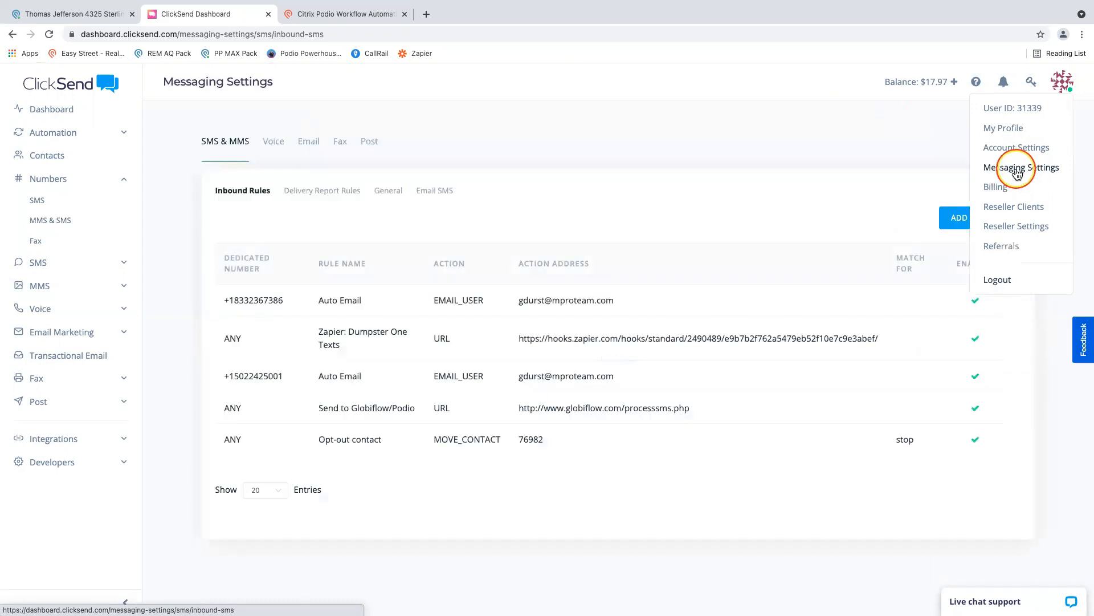
pyautogui.click(212, 146)
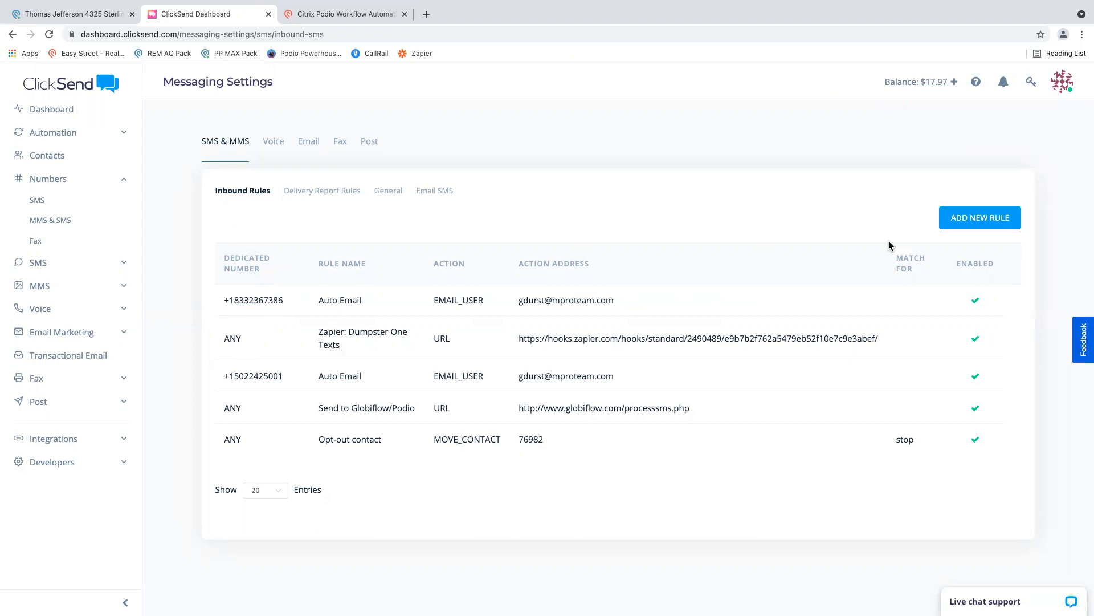
# - Start a new inbound rule and name it "Send SMS Replies to Podio", copying the name from the integration instructions
pyautogui.click(965, 221)
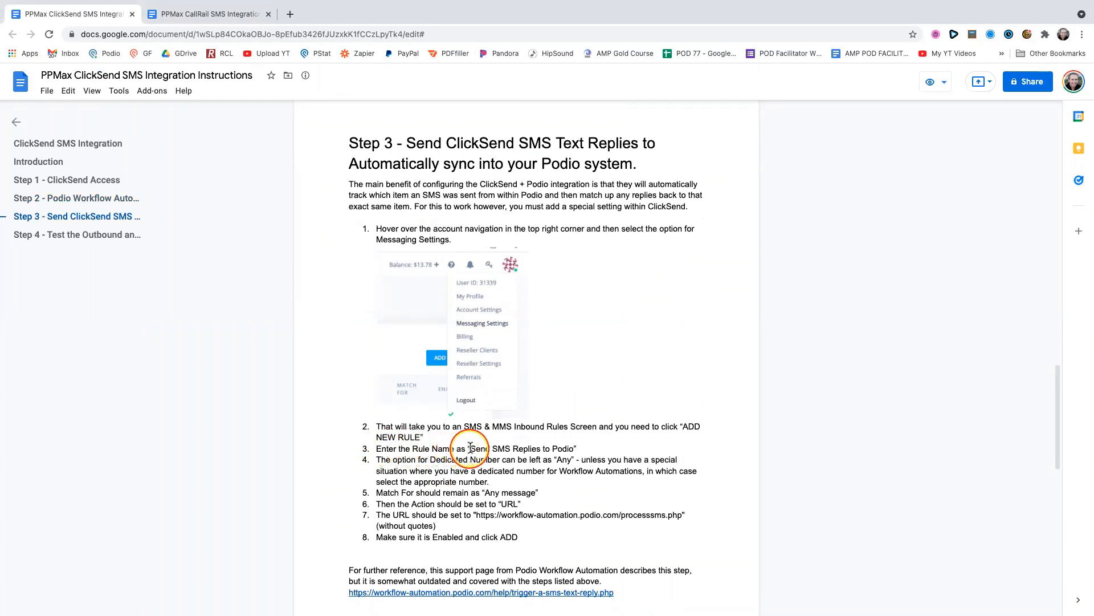
pyautogui.moveTo(471, 449); pyautogui.dragTo(576, 448)
pyautogui.press('super+c')
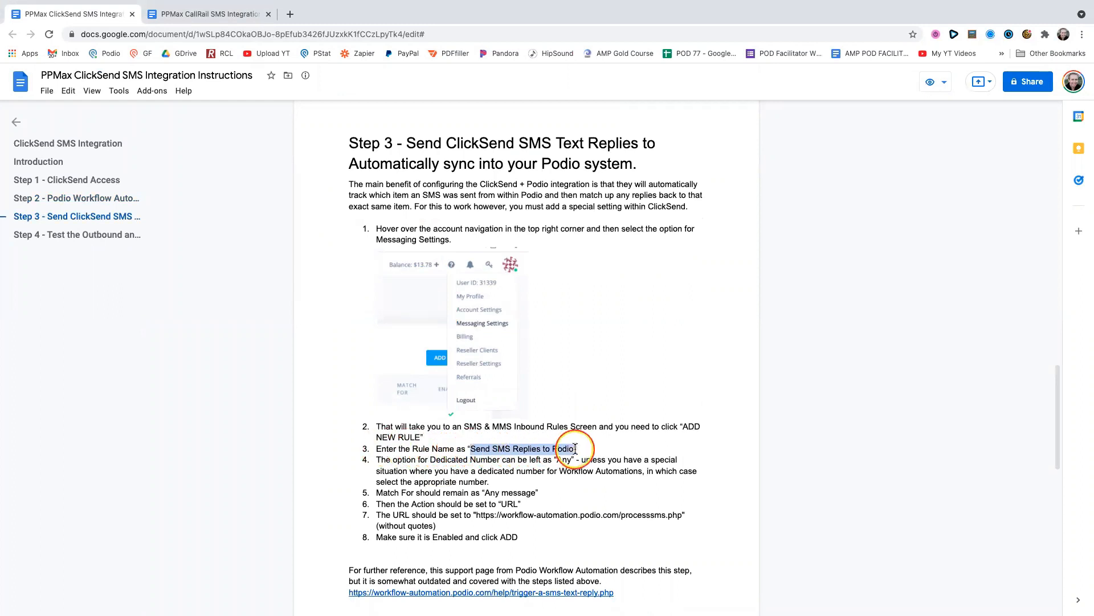
pyautogui.hotkey('ctrl', 'Left')
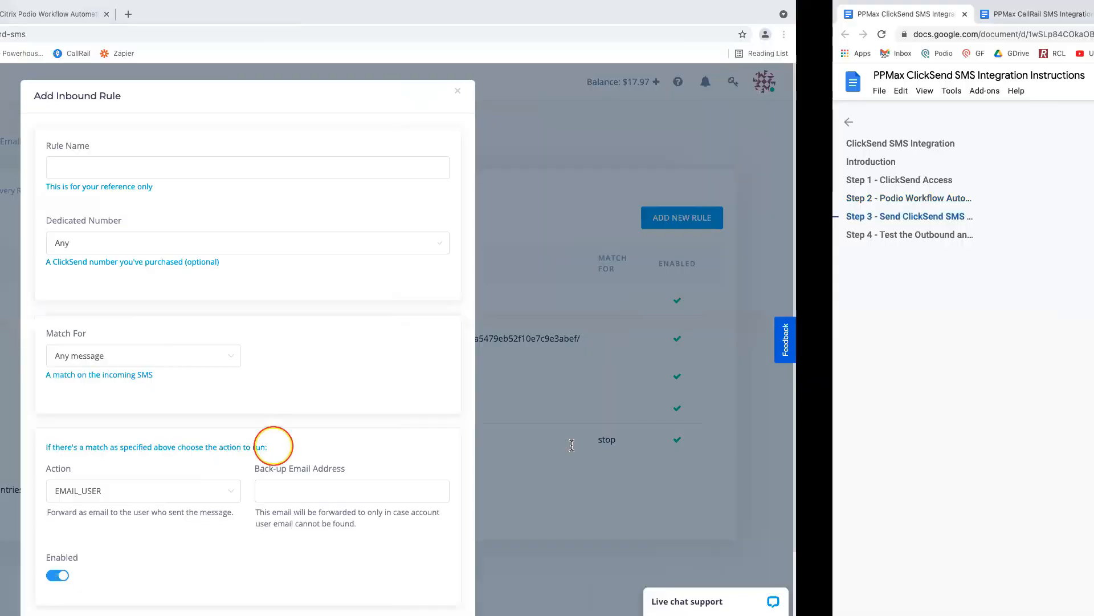
pyautogui.click(355, 163)
pyautogui.press('super+v')
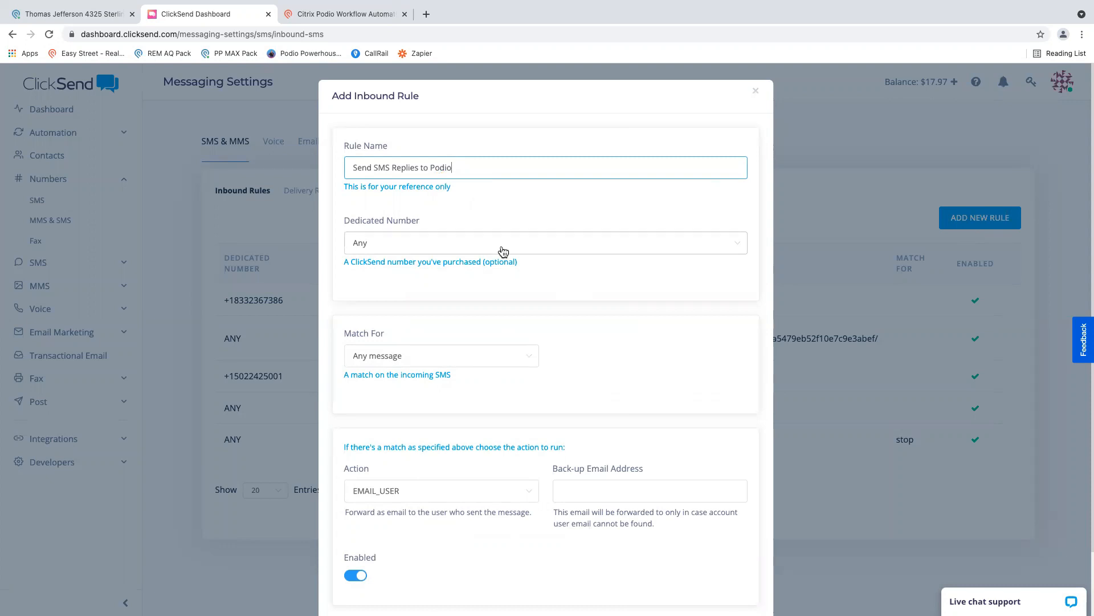
# - Choose Any as the rule's dedicated number and match it for Any message
pyautogui.click(502, 251)
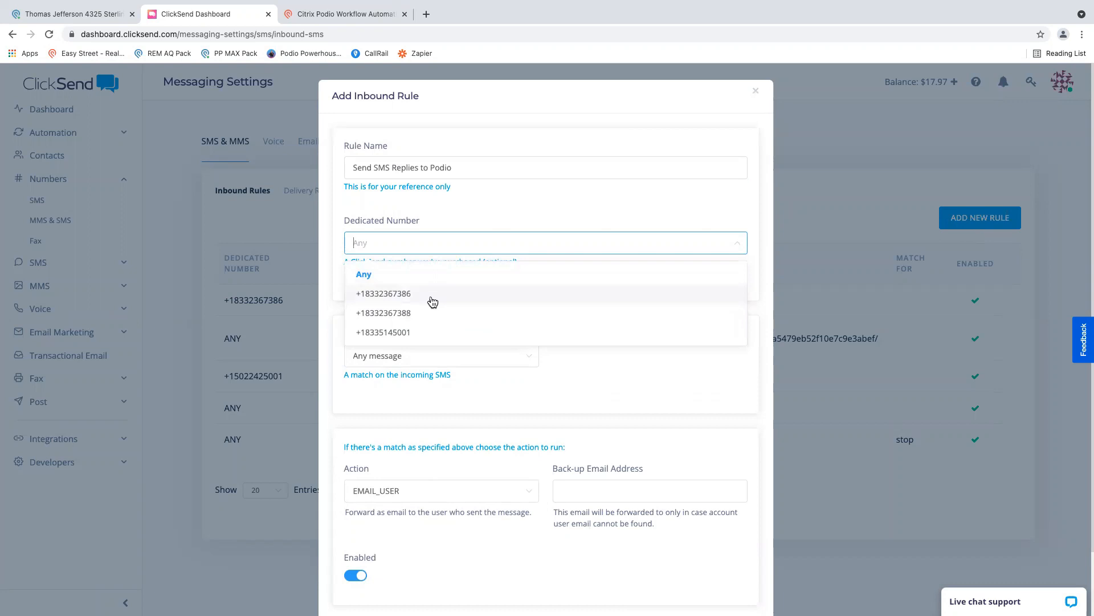
pyautogui.click(363, 274)
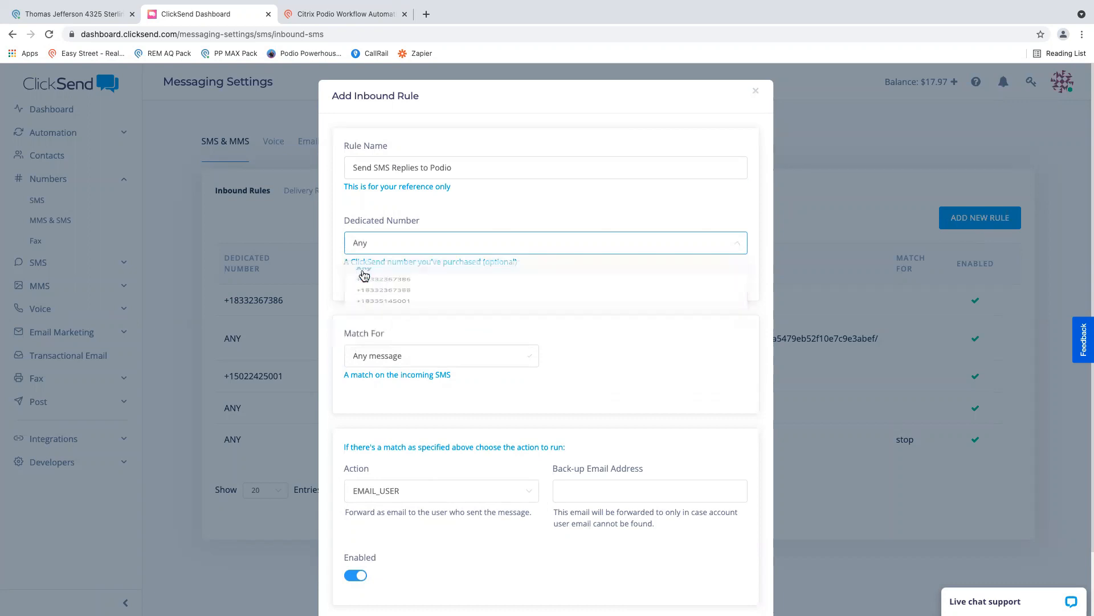
pyautogui.scroll(-2, 542, 224)
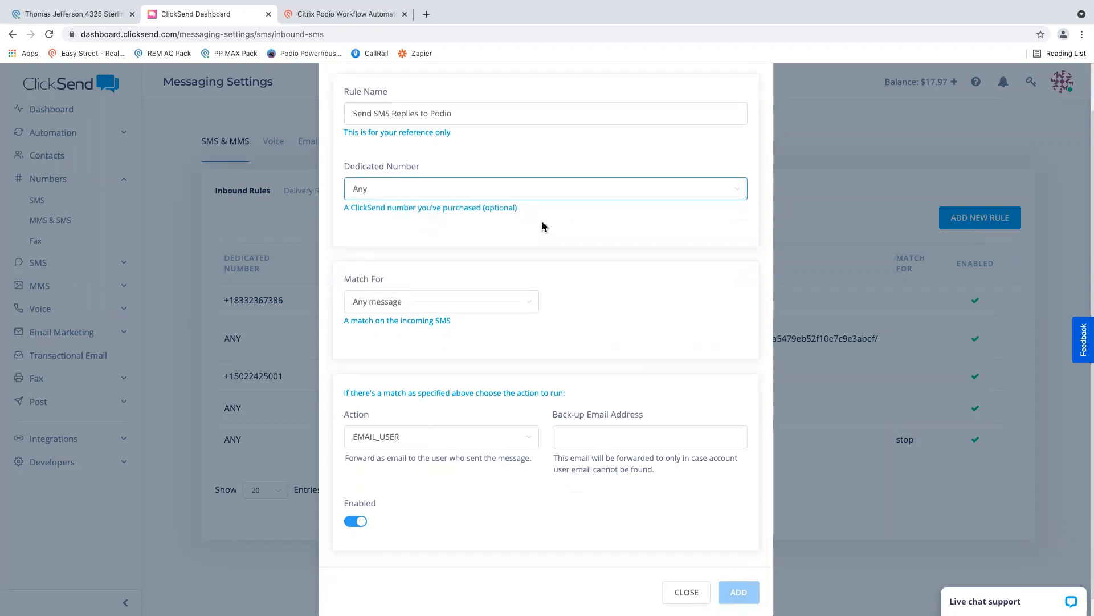
pyautogui.click(384, 306)
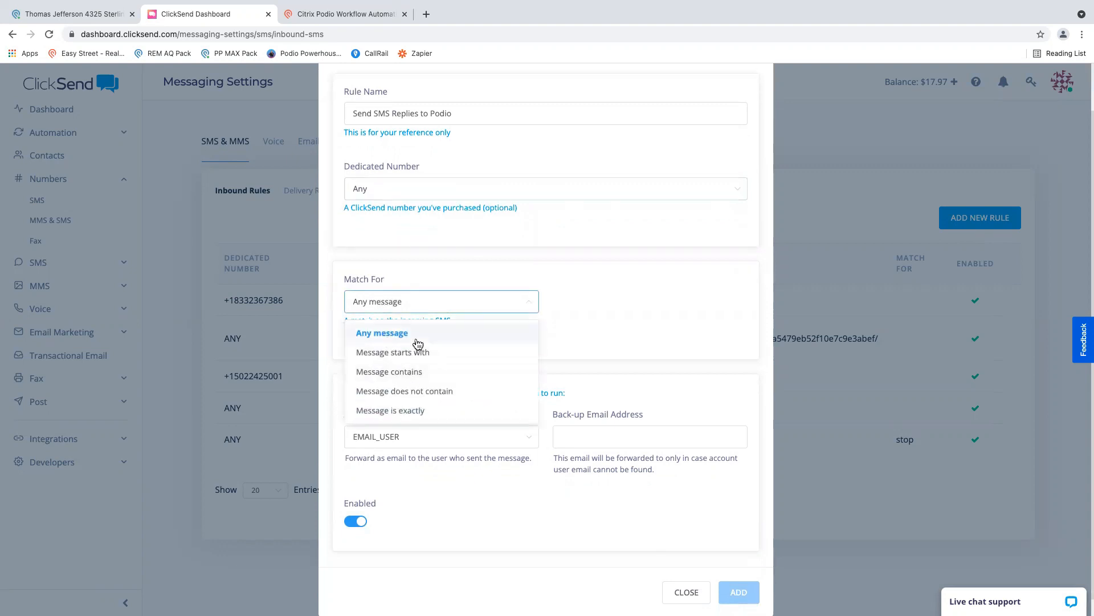
pyautogui.click(388, 333)
pyautogui.scroll(-1, 542, 285)
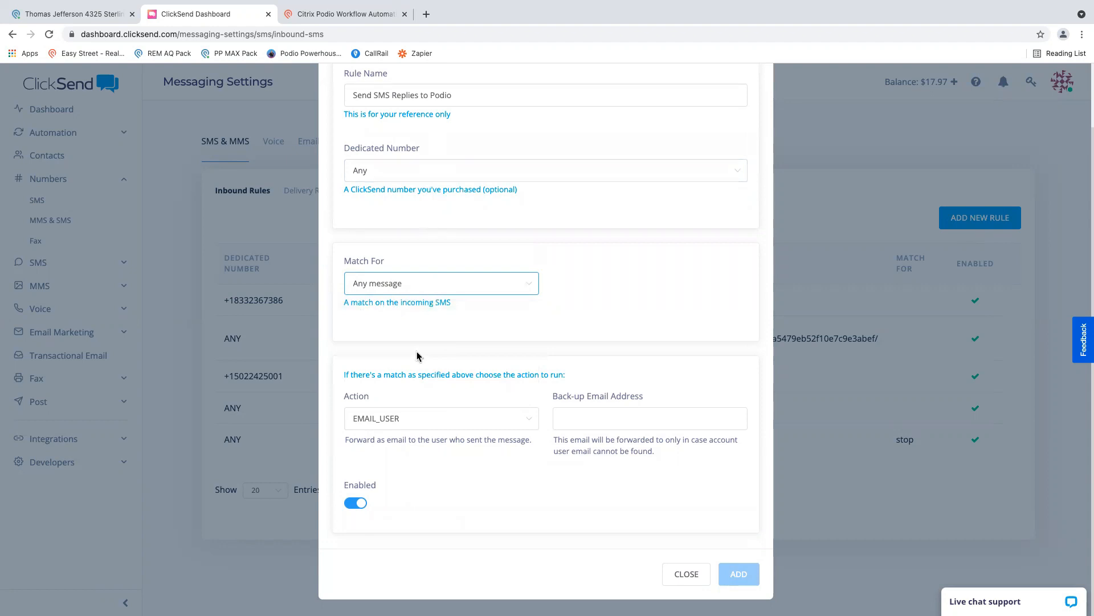
# - Set the inbound rule's action to URL
pyautogui.click(367, 407)
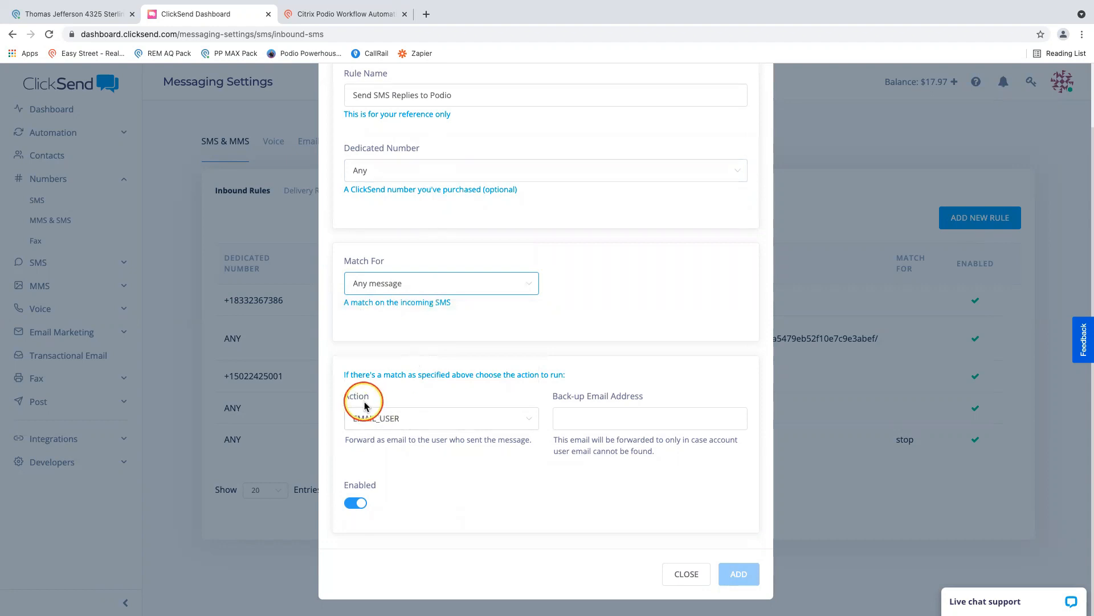
pyautogui.click(392, 417)
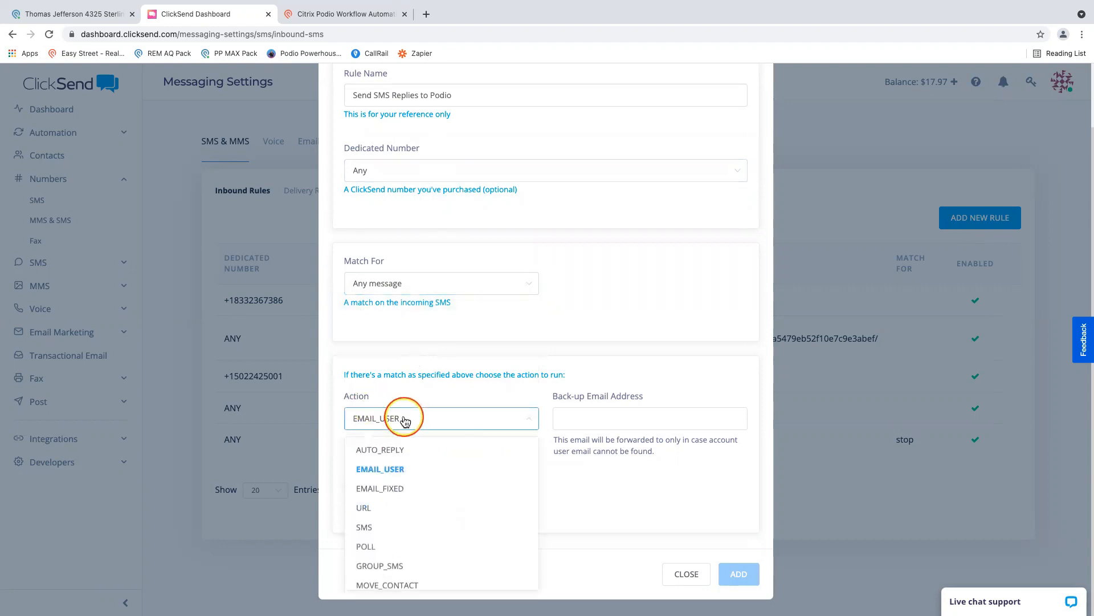
pyautogui.click(370, 509)
pyautogui.hotkey('ctrl', 'Right')
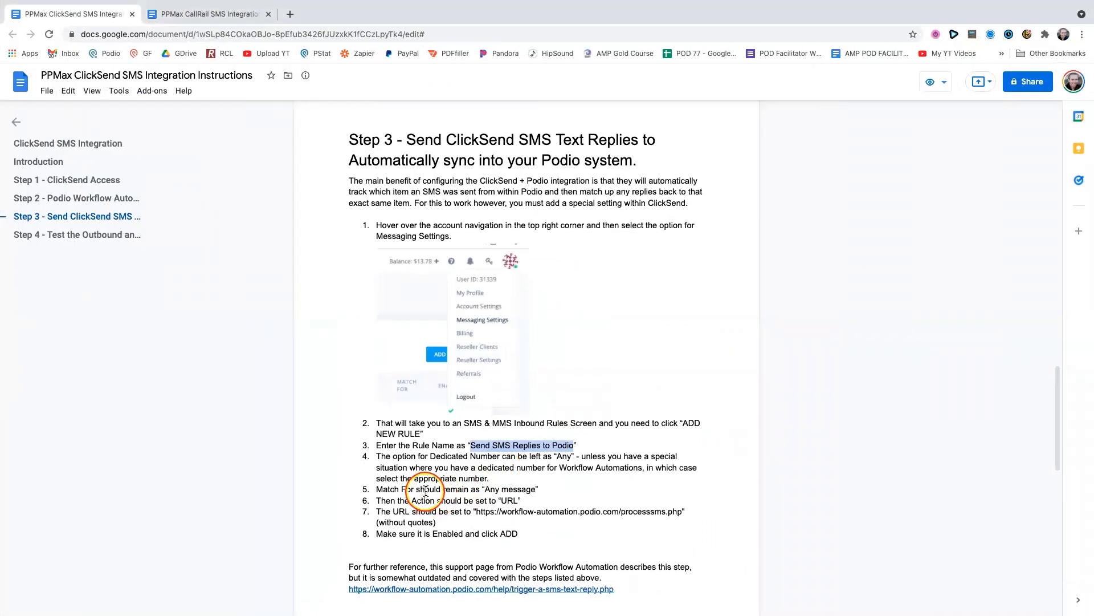
pyautogui.moveTo(425, 490); pyautogui.dragTo(677, 511)
pyautogui.scroll(1, 680, 512)
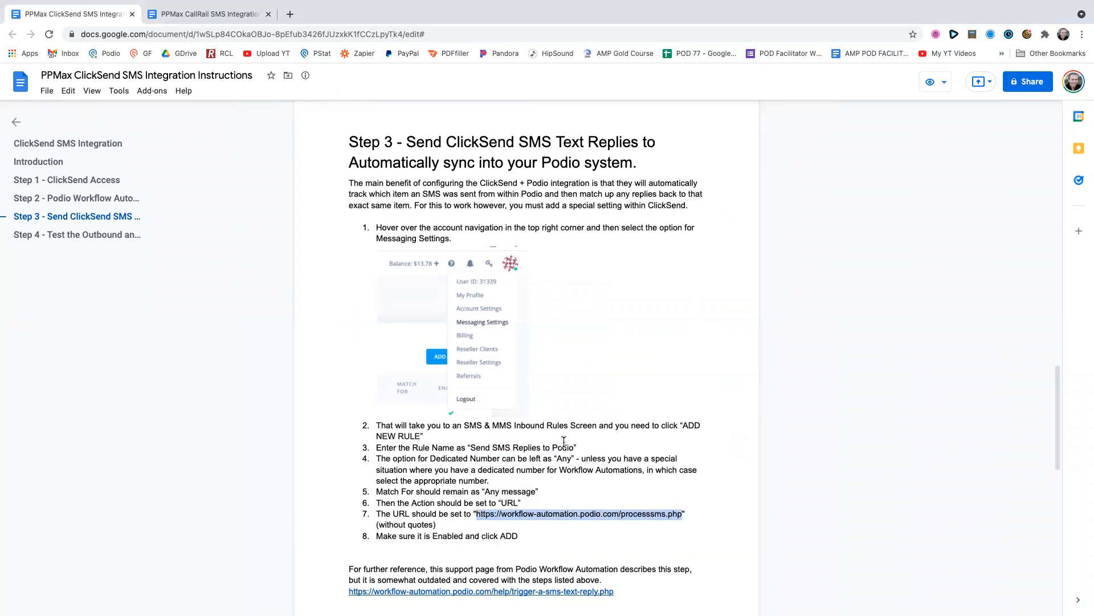
pyautogui.hotkey('ctrl', 'Left')
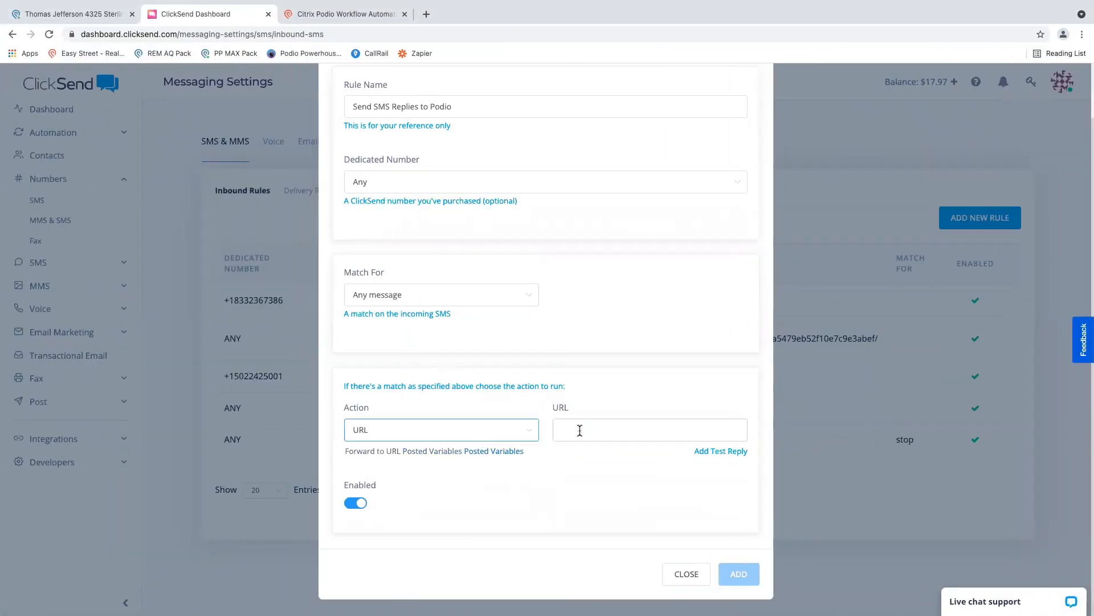
pyautogui.click(580, 430)
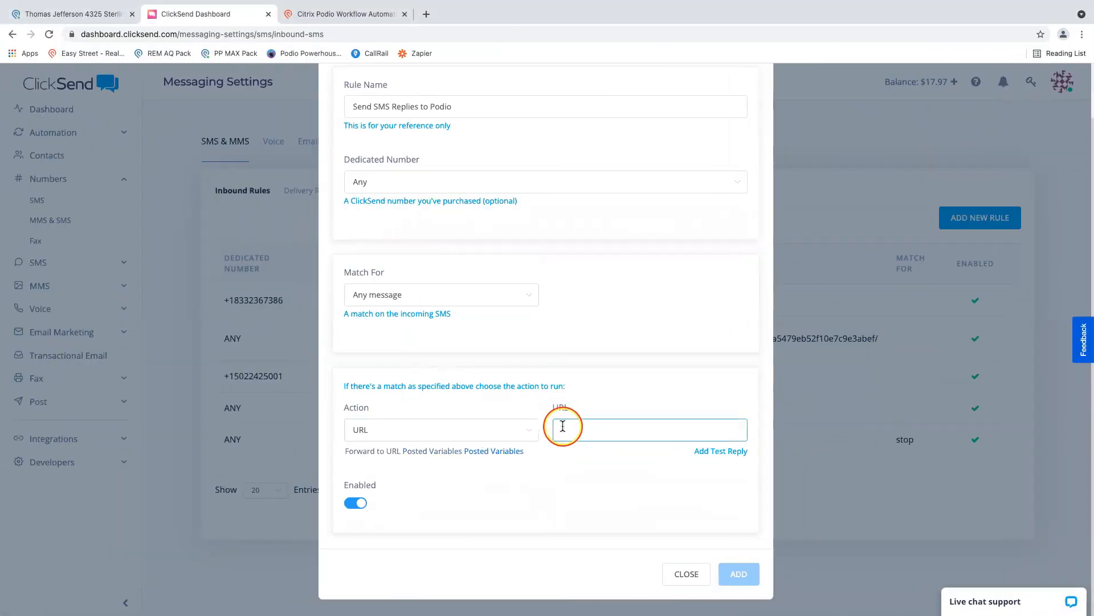
pyautogui.press('super+v')
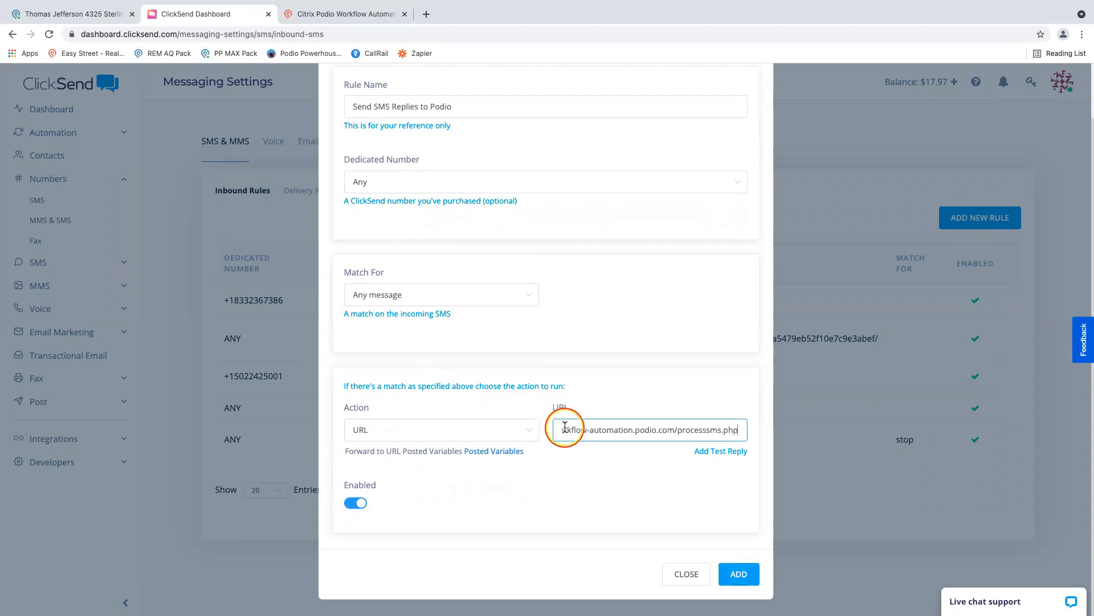
pyautogui.click(572, 479)
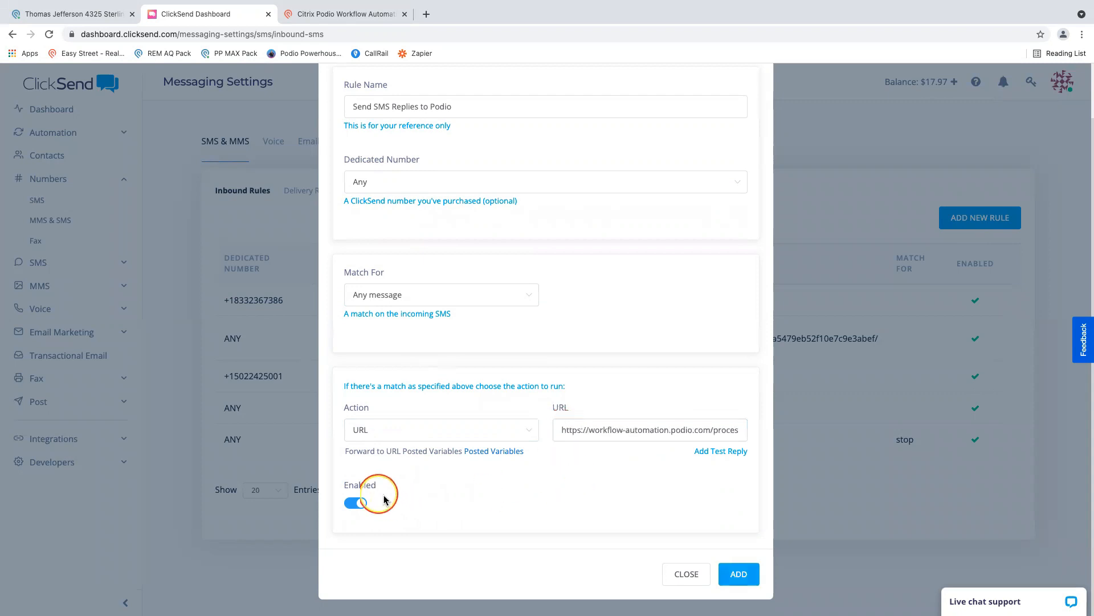
pyautogui.click(748, 574)
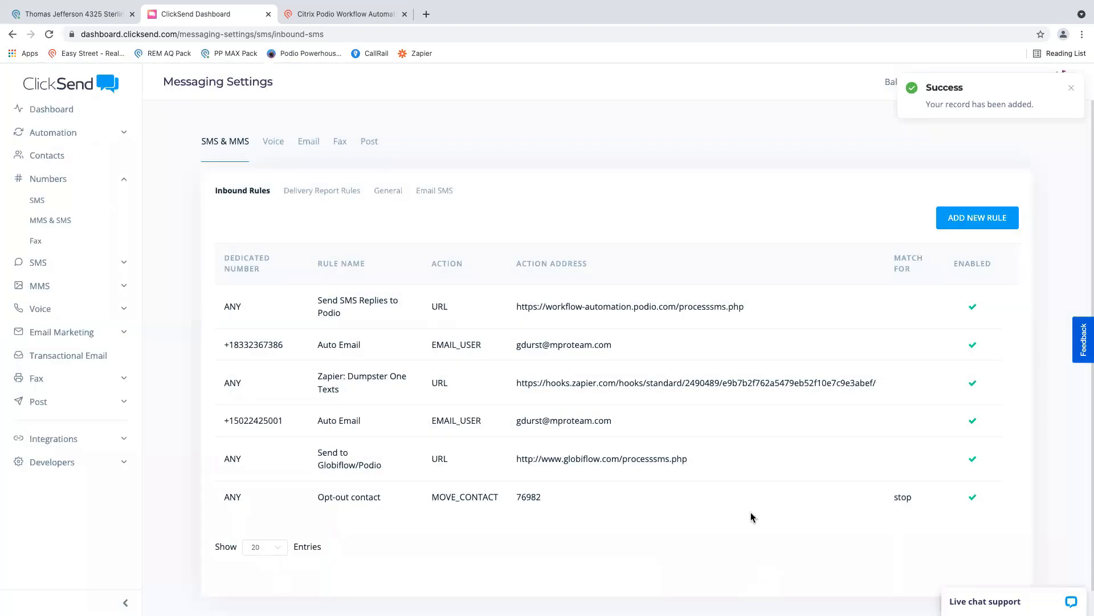
# - Check the ClickSend SMS integration settings in Workflow Automation, then review the inbound rules list back in ClickSend
pyautogui.click(352, 14)
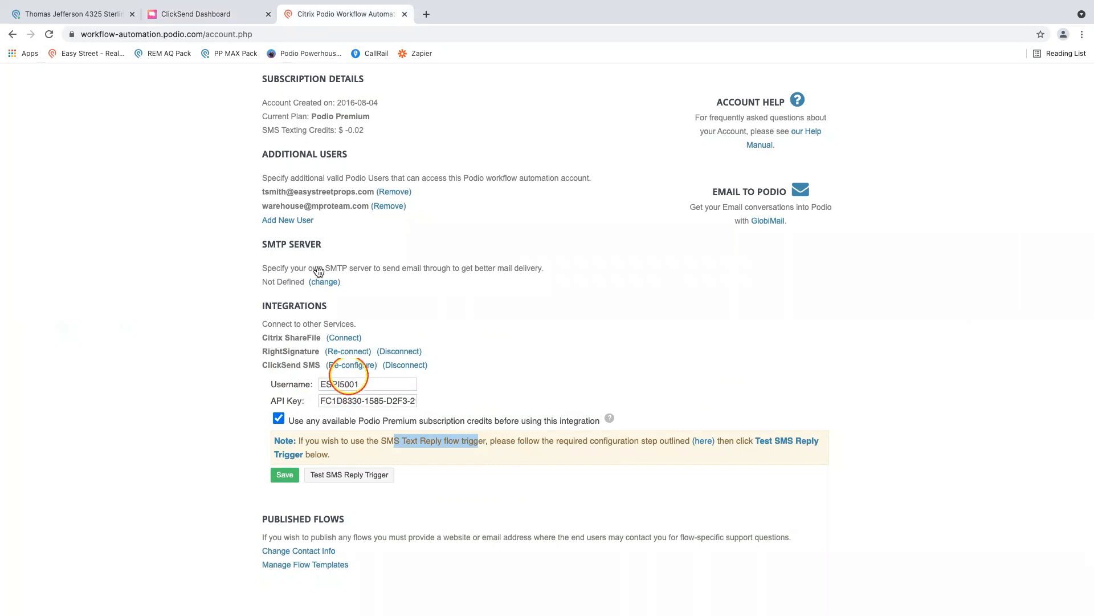
pyautogui.click(200, 13)
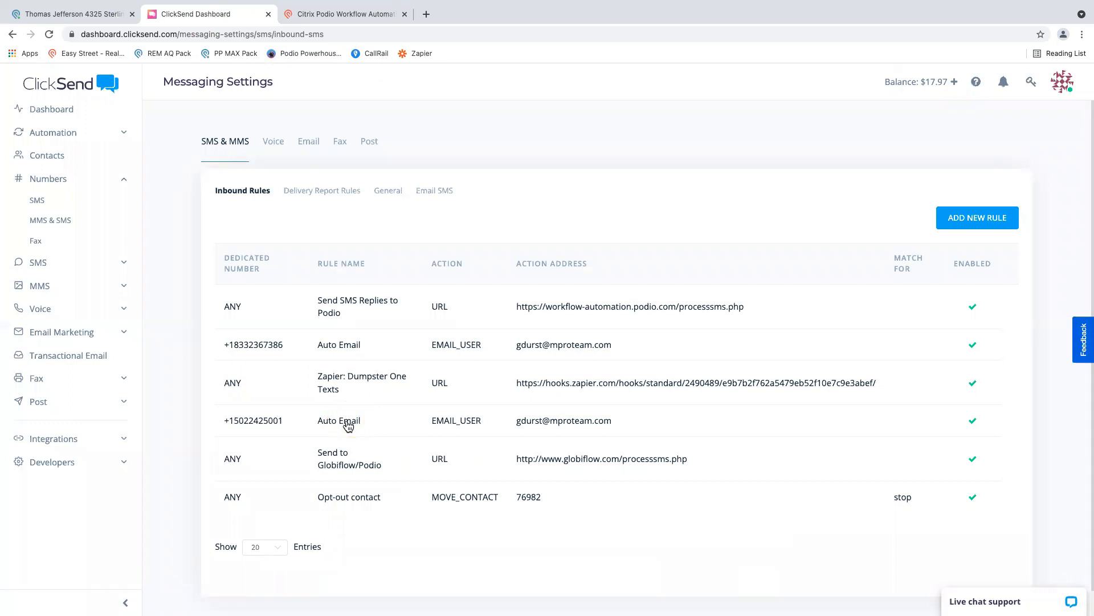
pyautogui.click(337, 306)
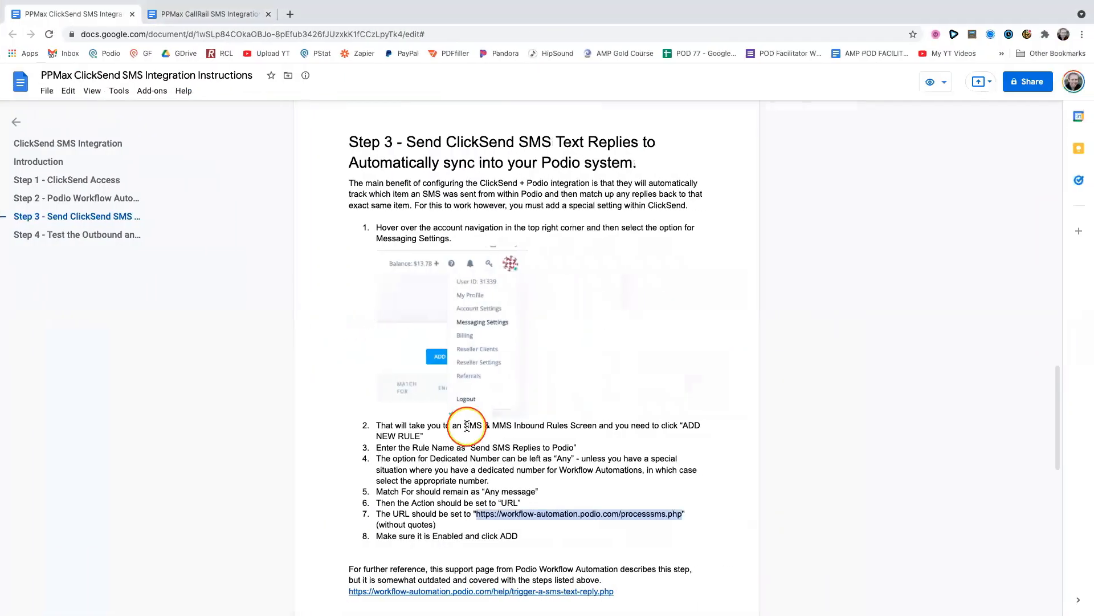
# - Read the integration instructions on reviewing existing inbound rules and Step 4 on testing the flows, including the "SMS:" comment tag
pyautogui.scroll(-2, 455, 430)
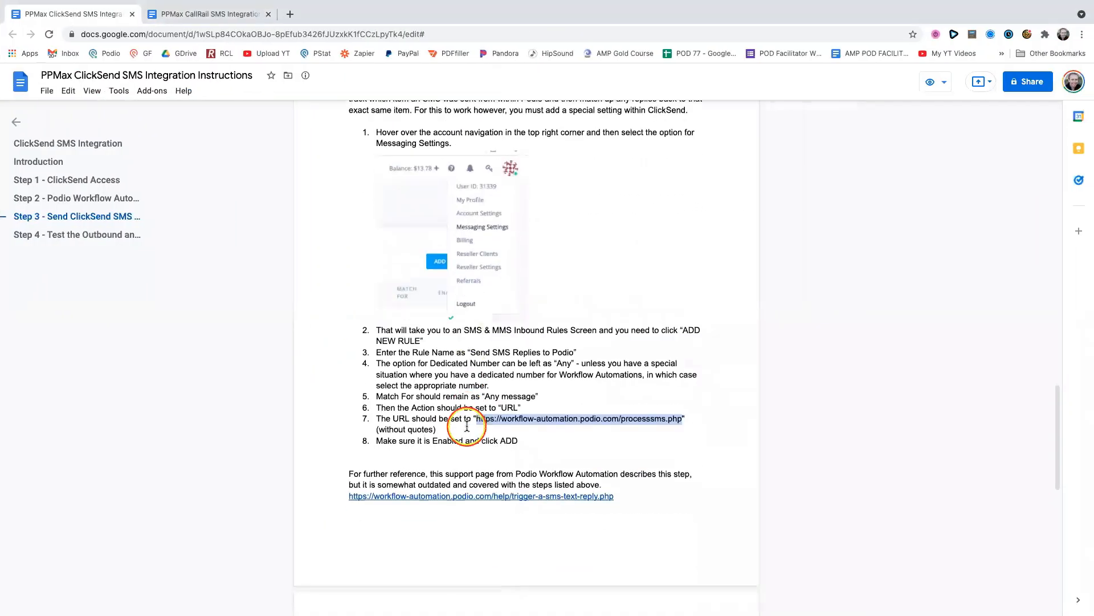
pyautogui.scroll(-4, 469, 417)
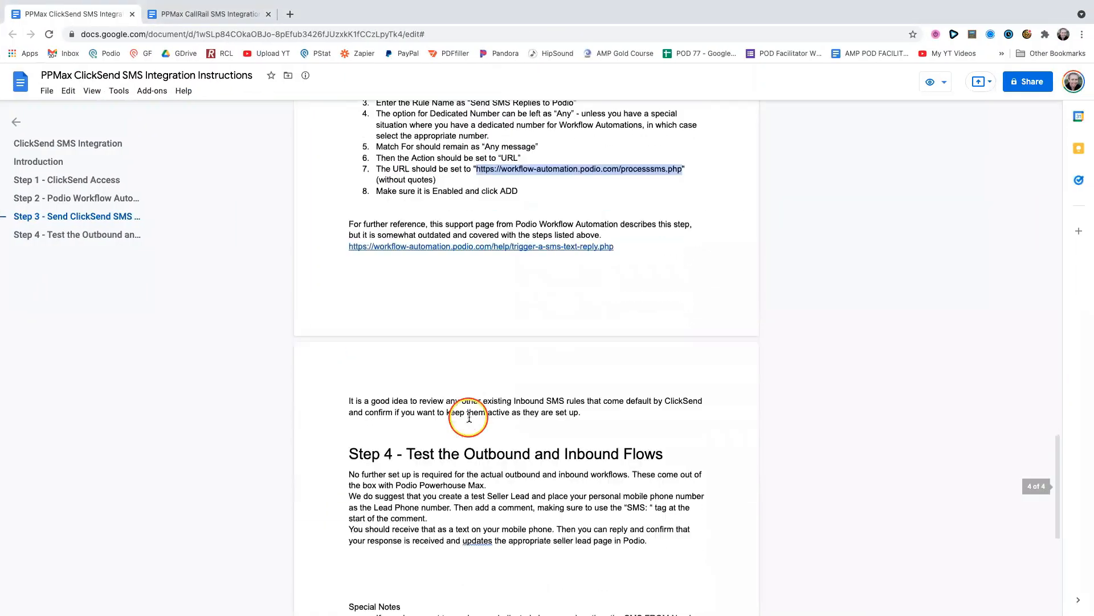
pyautogui.scroll(-3, 469, 417)
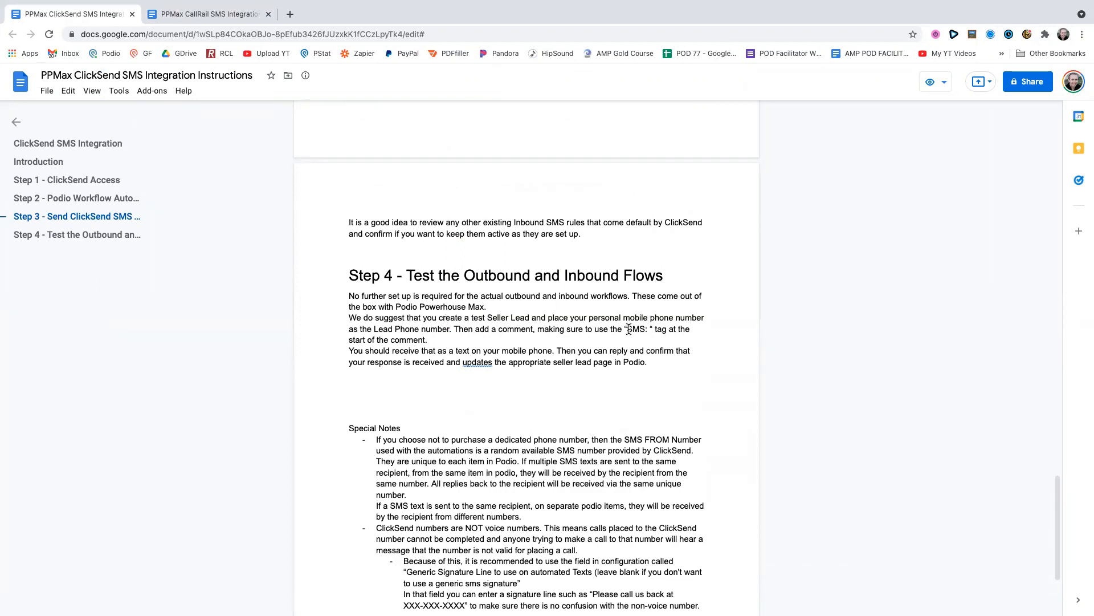
pyautogui.moveTo(627, 329); pyautogui.dragTo(651, 328)
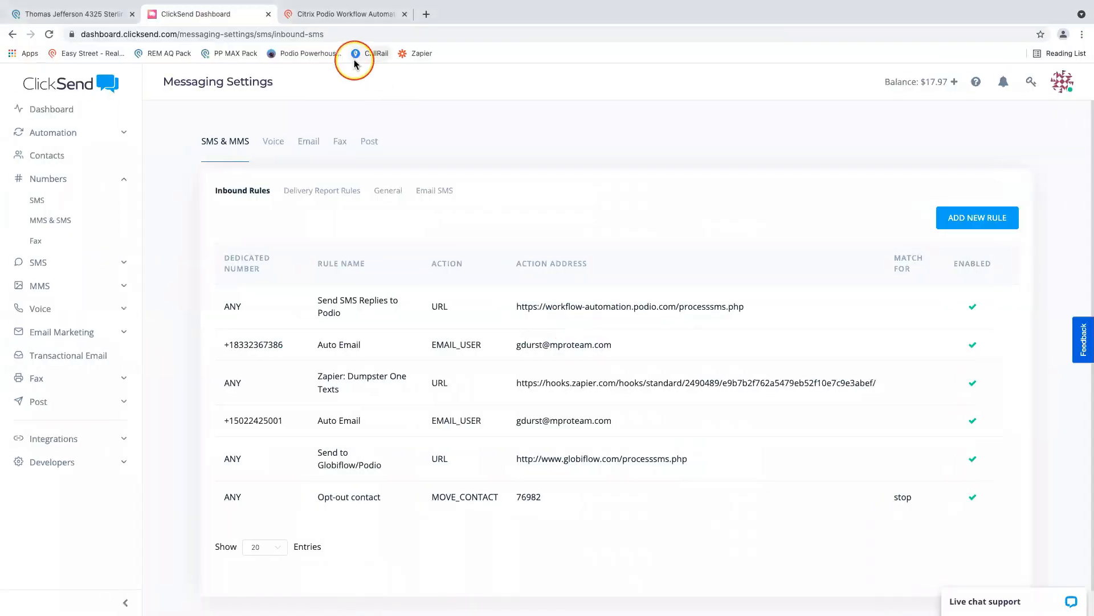
# - View the list of flows in Workflow Automation, then go back through the ClickSend inbound rules to the integration instructions
pyautogui.click(328, 13)
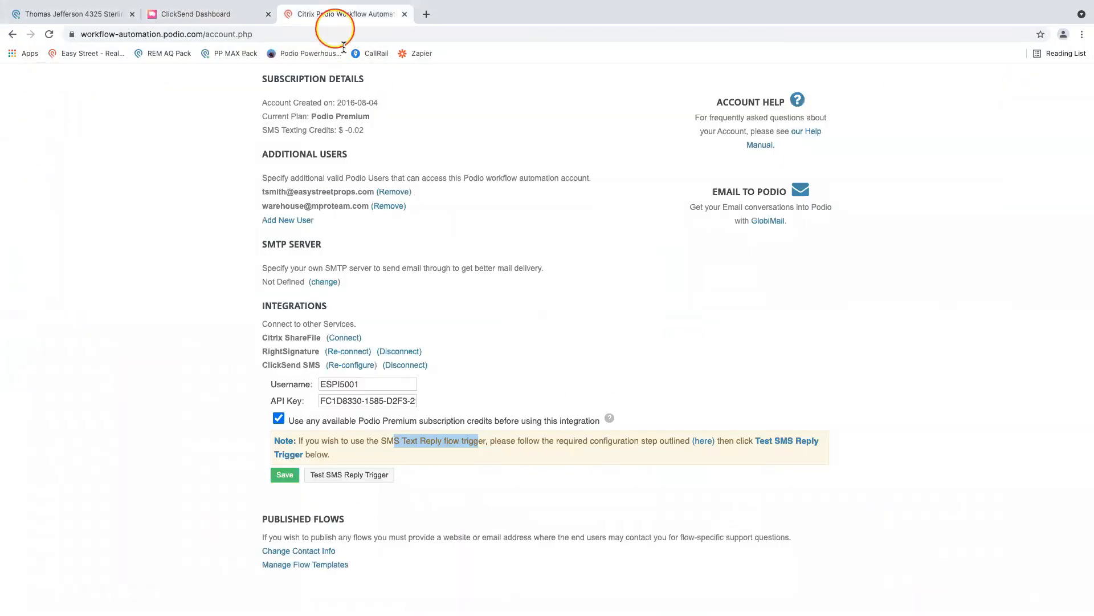
pyautogui.click(675, 99)
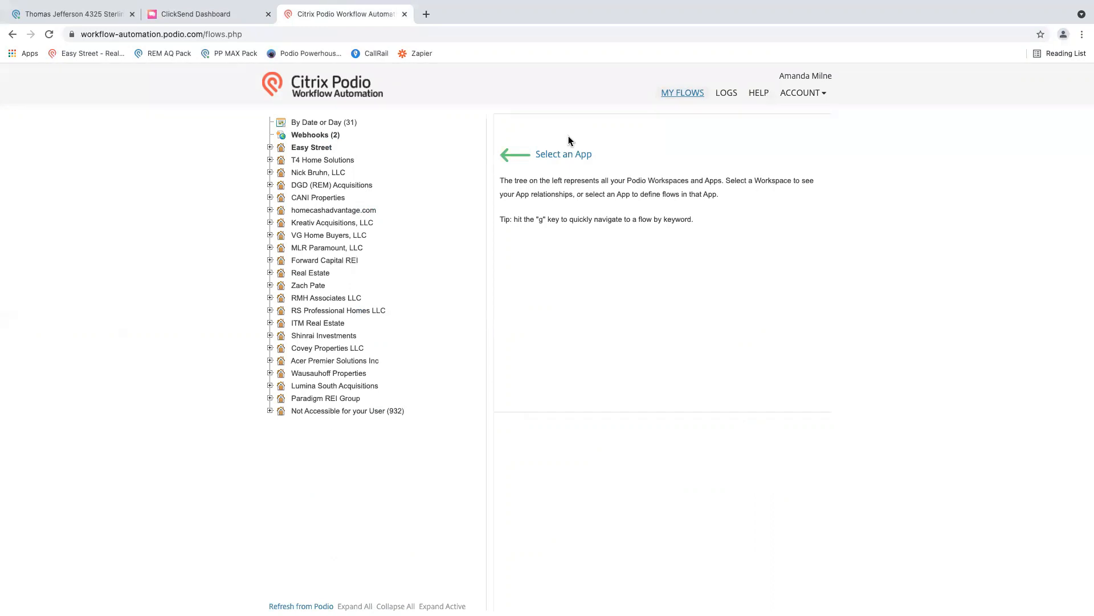
pyautogui.click(174, 21)
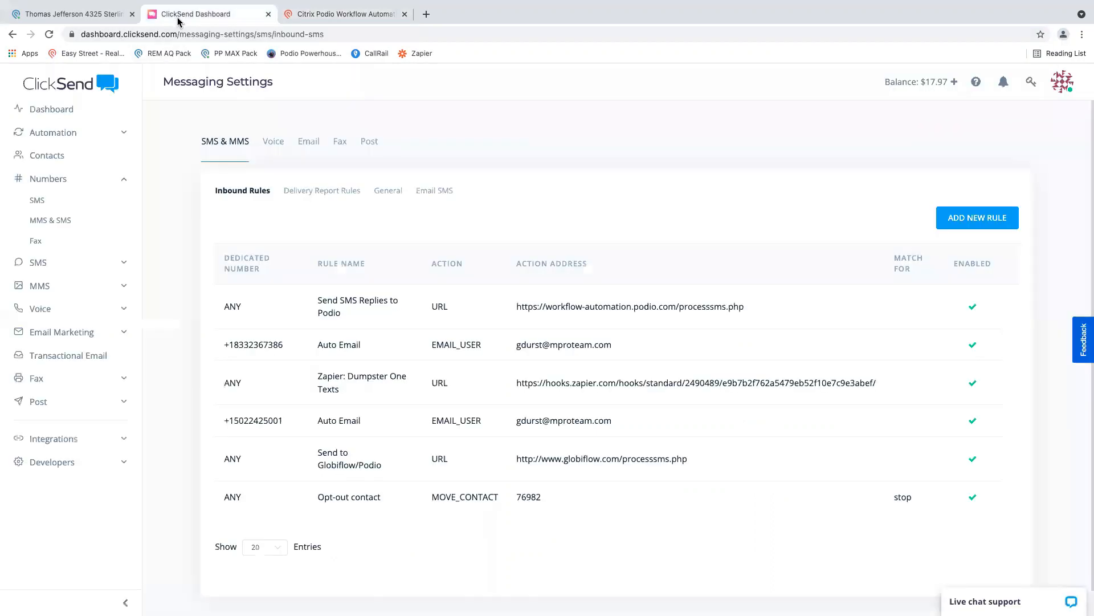
pyautogui.hotkey('ctrl', 'Right')
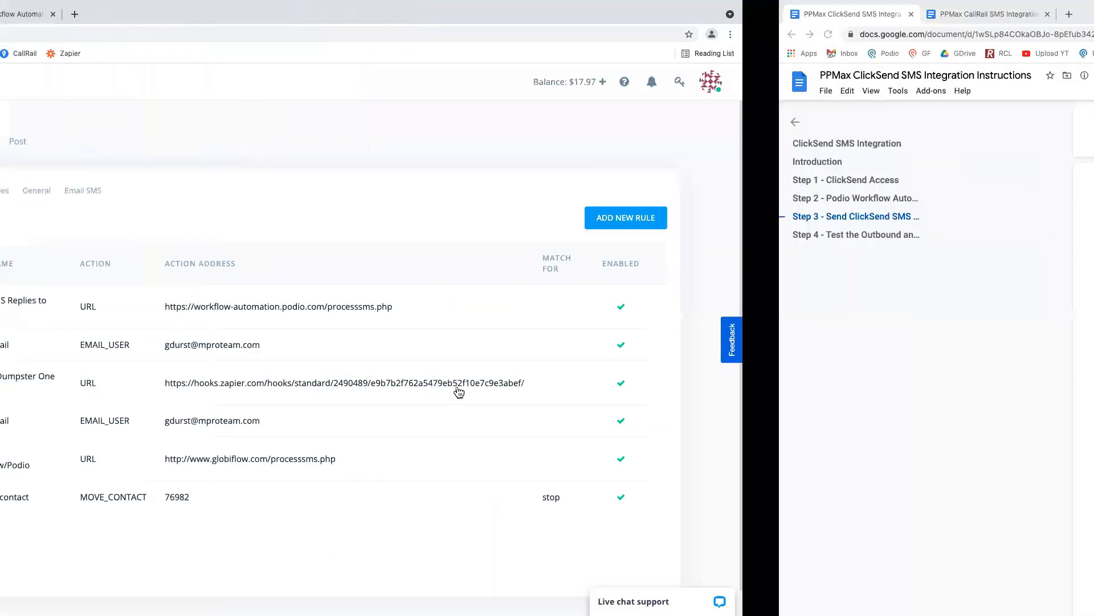
# - Read the Special Notes in the integration instructions on random SMS numbers, non-voice numbers and the generic signature line for automated texts
pyautogui.scroll(-5, 467, 384)
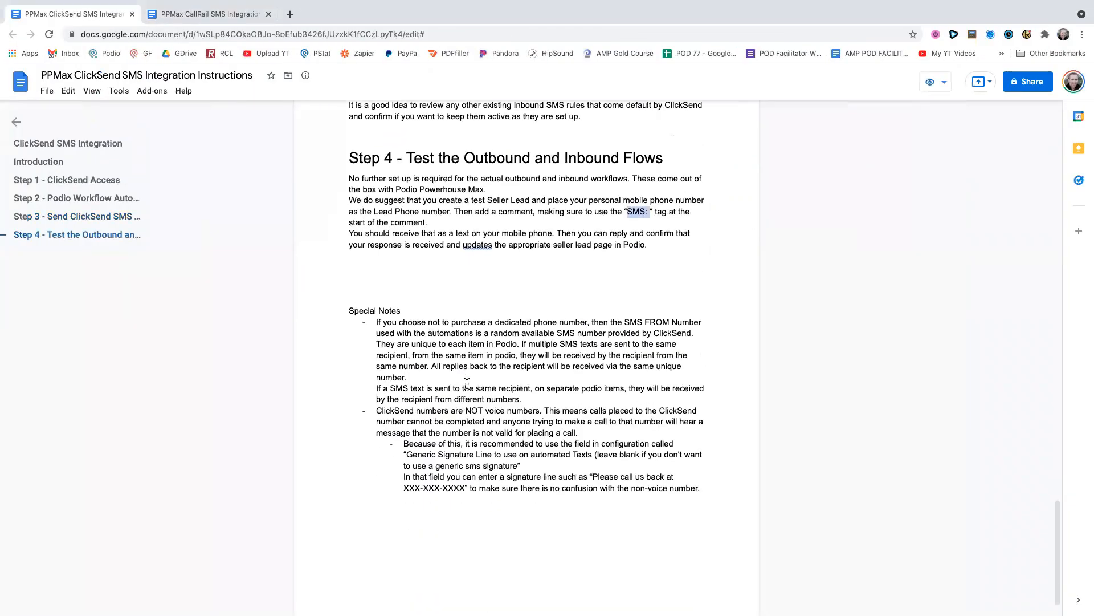
pyautogui.click(372, 293)
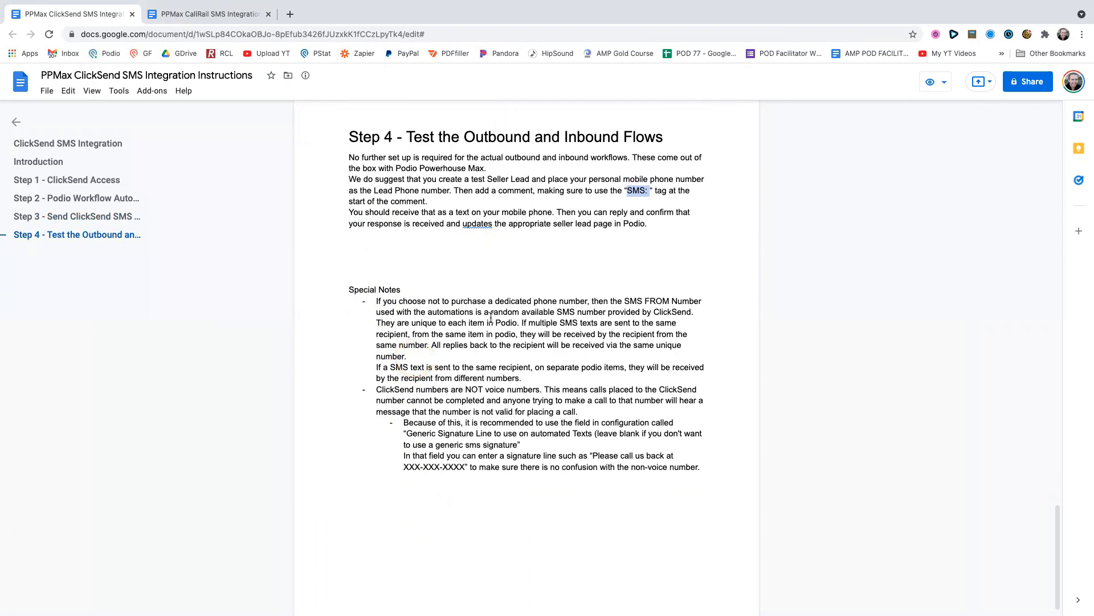
pyautogui.moveTo(489, 303); pyautogui.dragTo(495, 350)
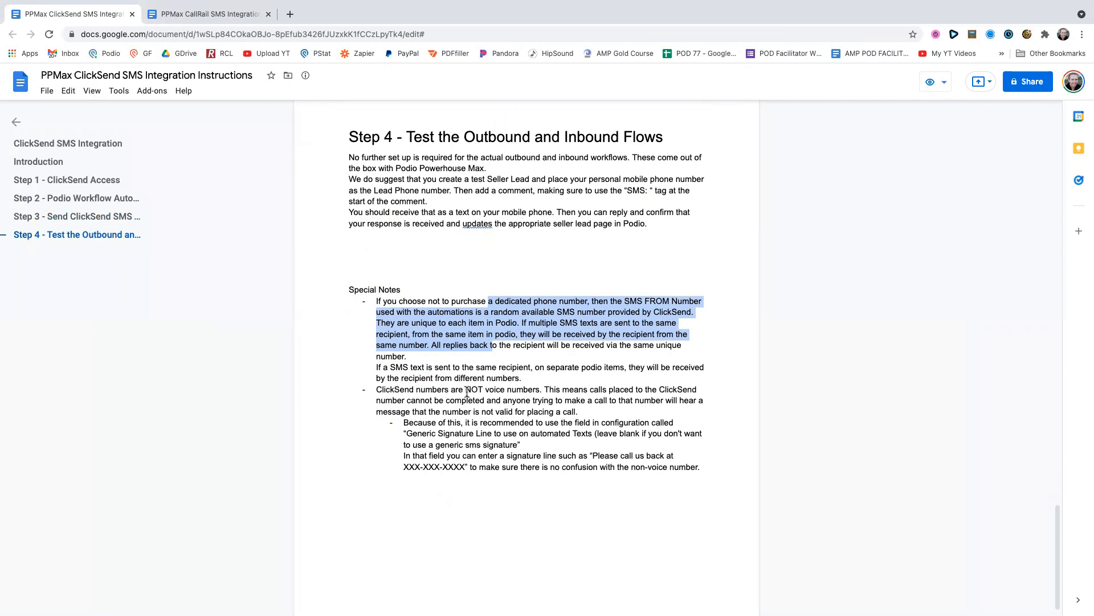
pyautogui.moveTo(465, 390); pyautogui.dragTo(532, 393)
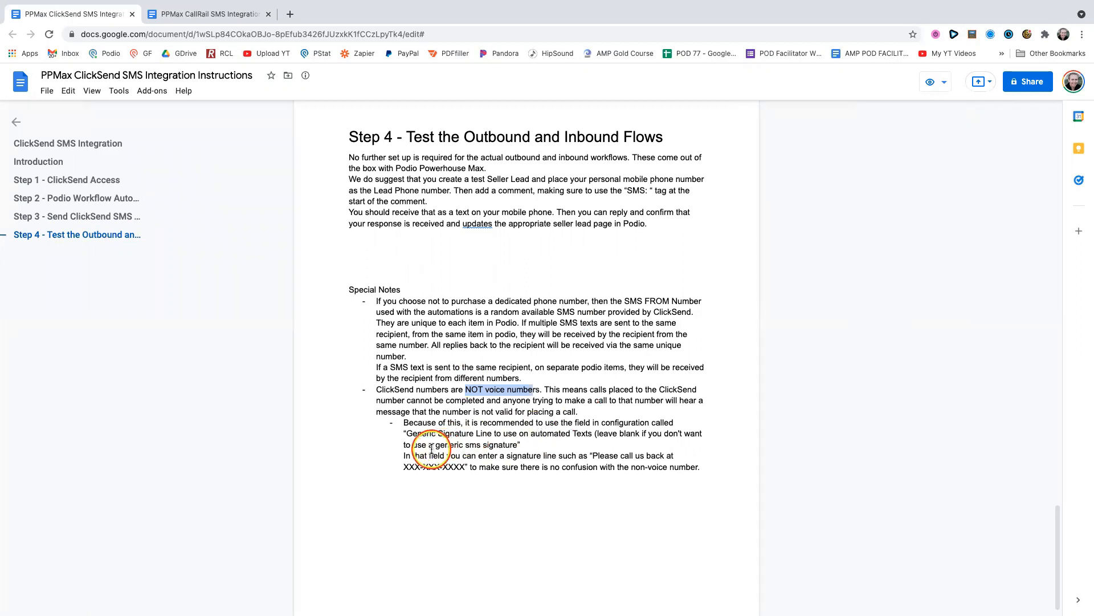
pyautogui.moveTo(406, 433); pyautogui.dragTo(595, 438)
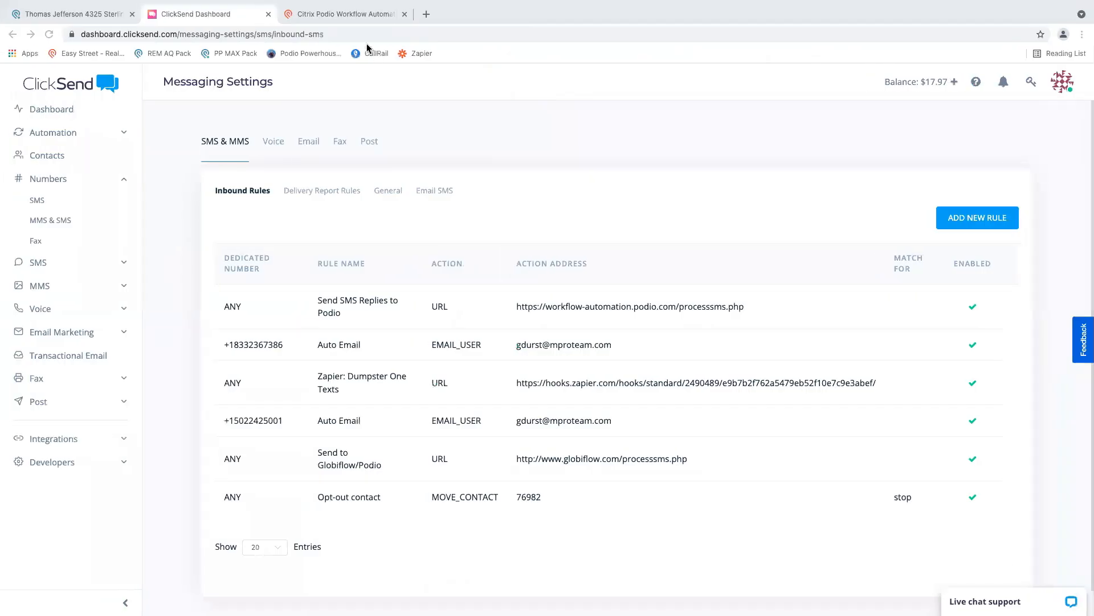
# - Open the Amazing Home Buyers item in Podio's Configuration app and check the generic signature line fields for automated emails and texts
pyautogui.click(77, 14)
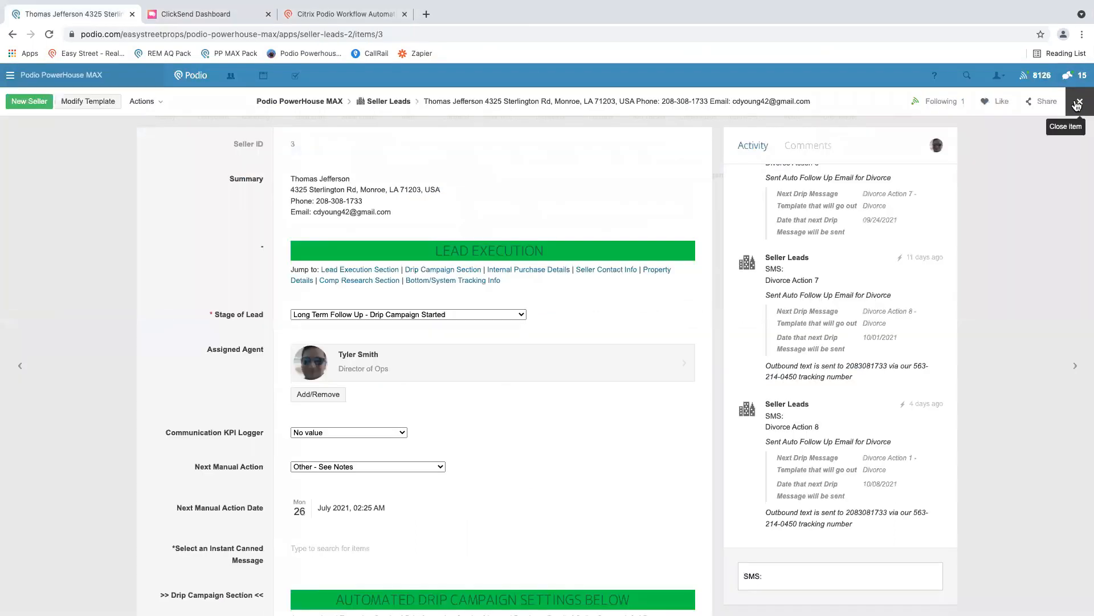
pyautogui.click(1077, 104)
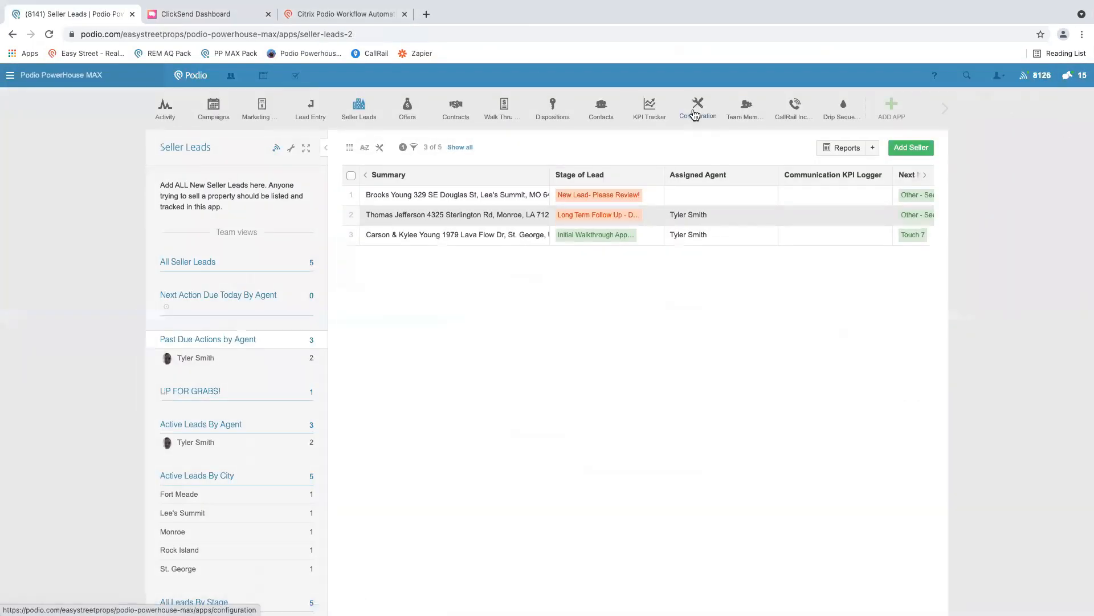
pyautogui.click(696, 108)
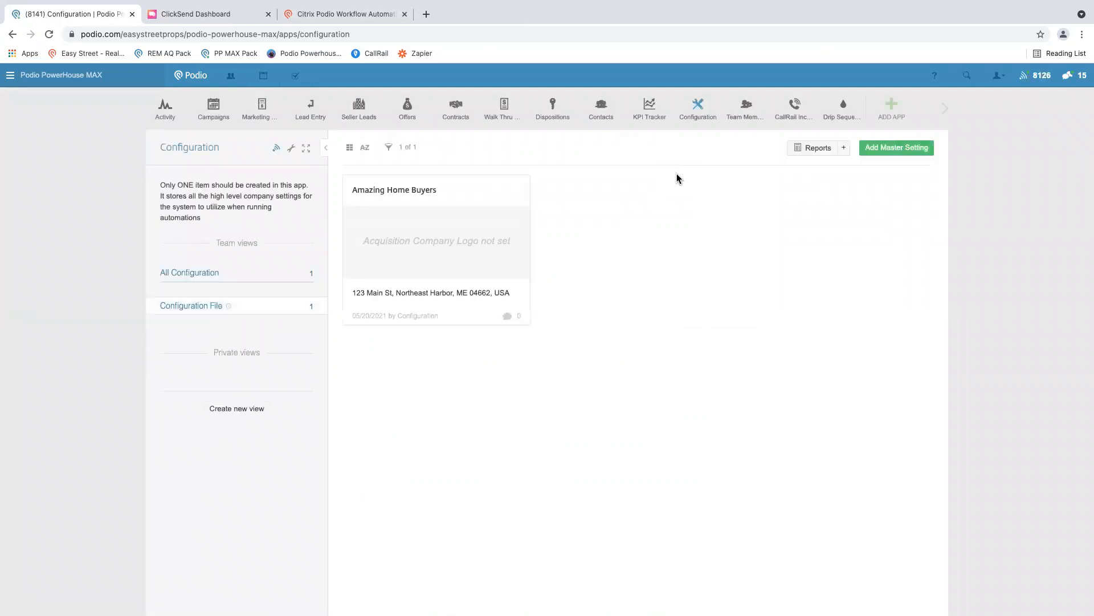
pyautogui.click(409, 238)
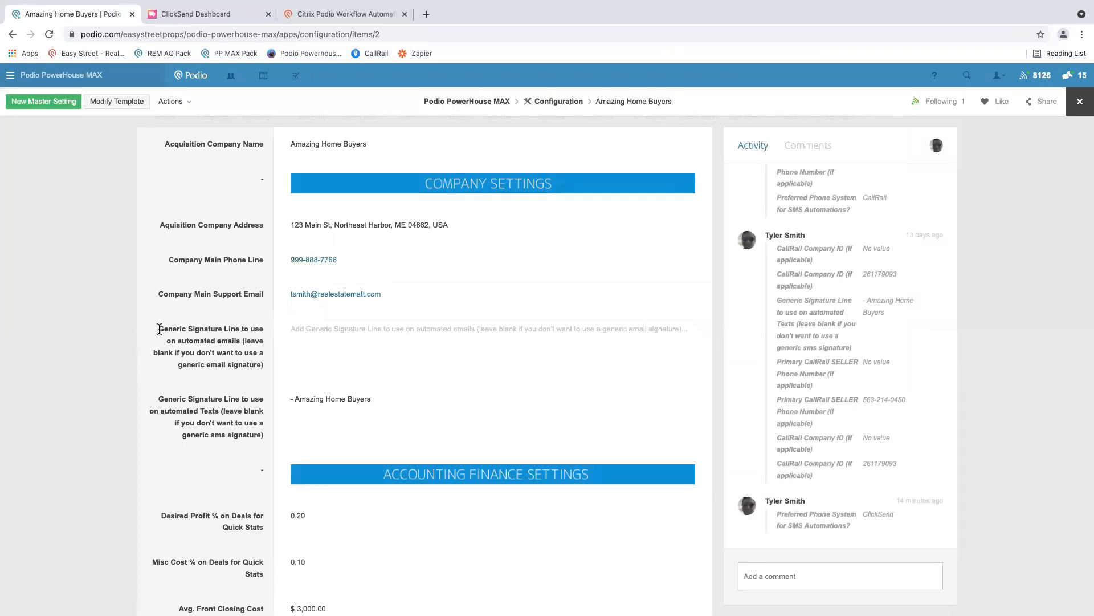
pyautogui.moveTo(159, 328); pyautogui.dragTo(231, 342)
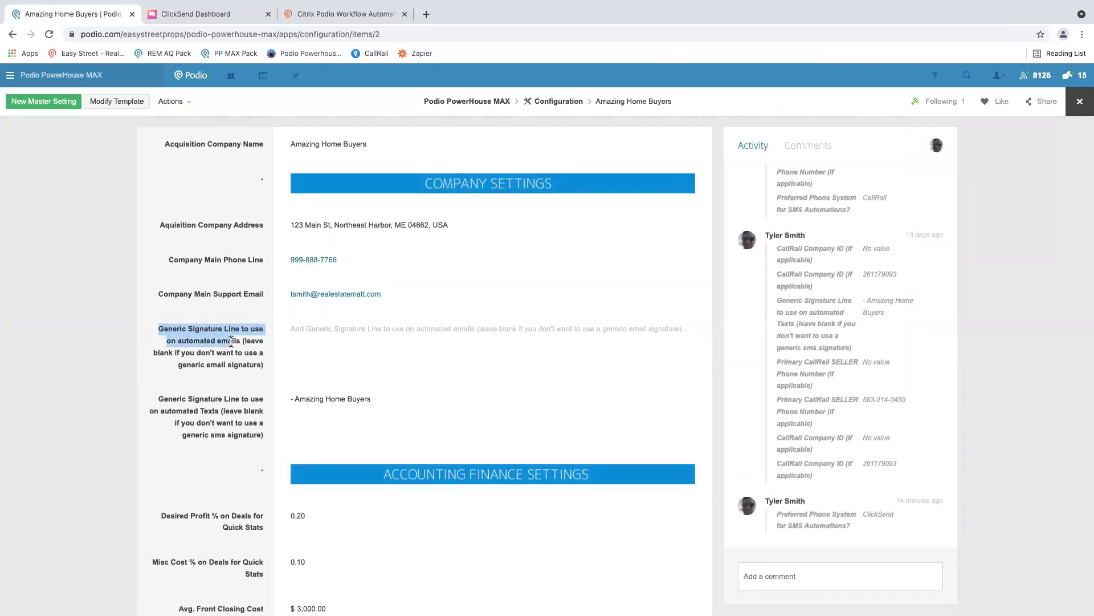
pyautogui.click(231, 341)
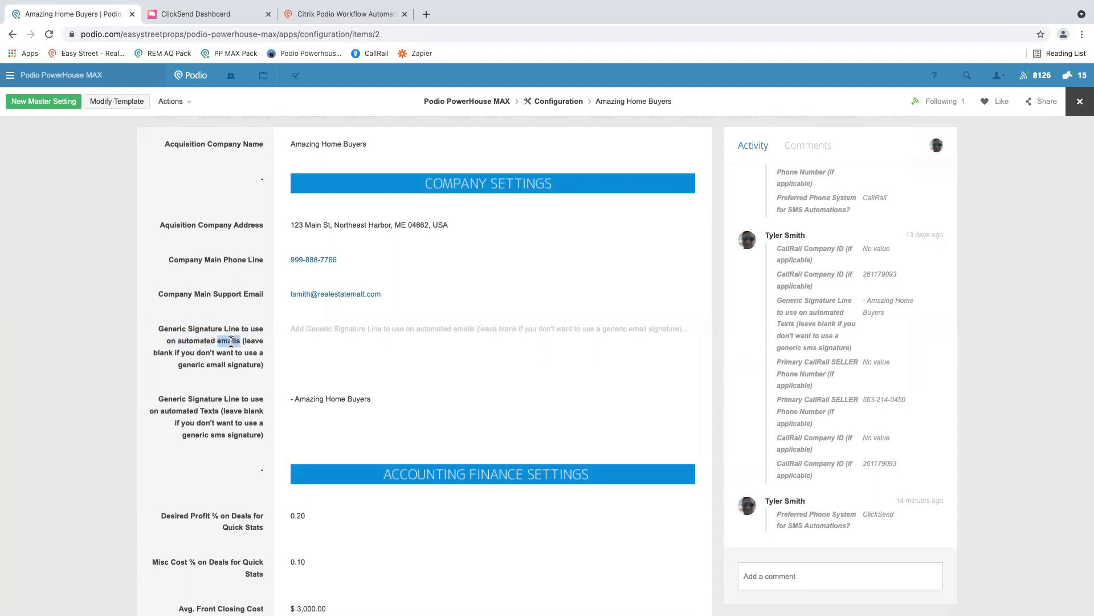
pyautogui.doubleClick(209, 411)
# - Try adding callback wording with a phone number to the generic signature line for automated texts, then remove the added text
pyautogui.click(408, 399)
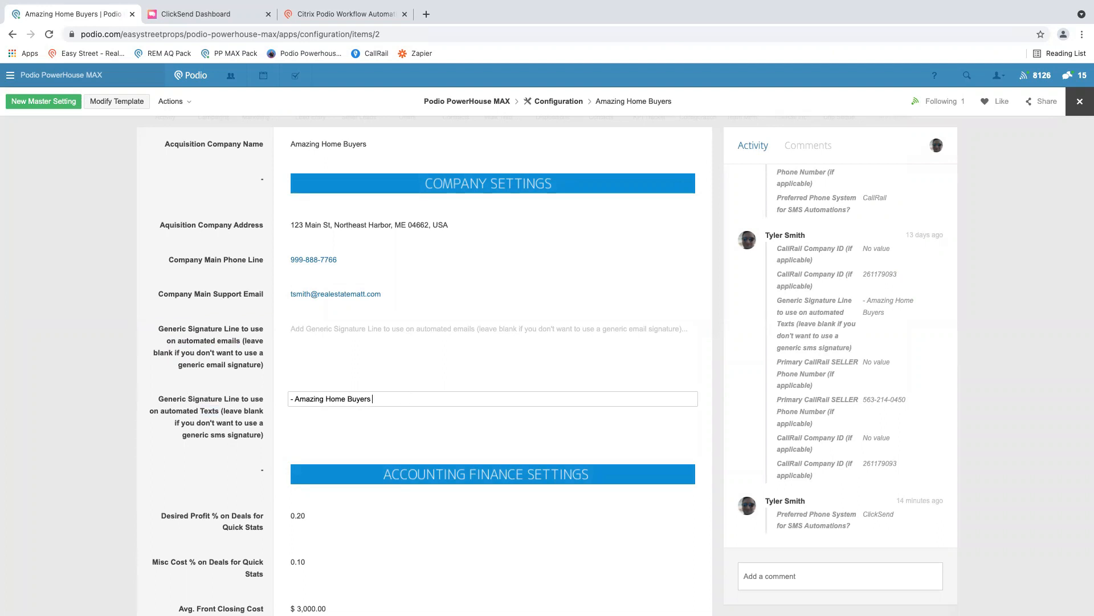
pyautogui.write('you can c')
pyautogui.write('46854')
pyautogui.moveTo(480, 398); pyautogui.dragTo(372, 398)
pyautogui.press('BackSpace')
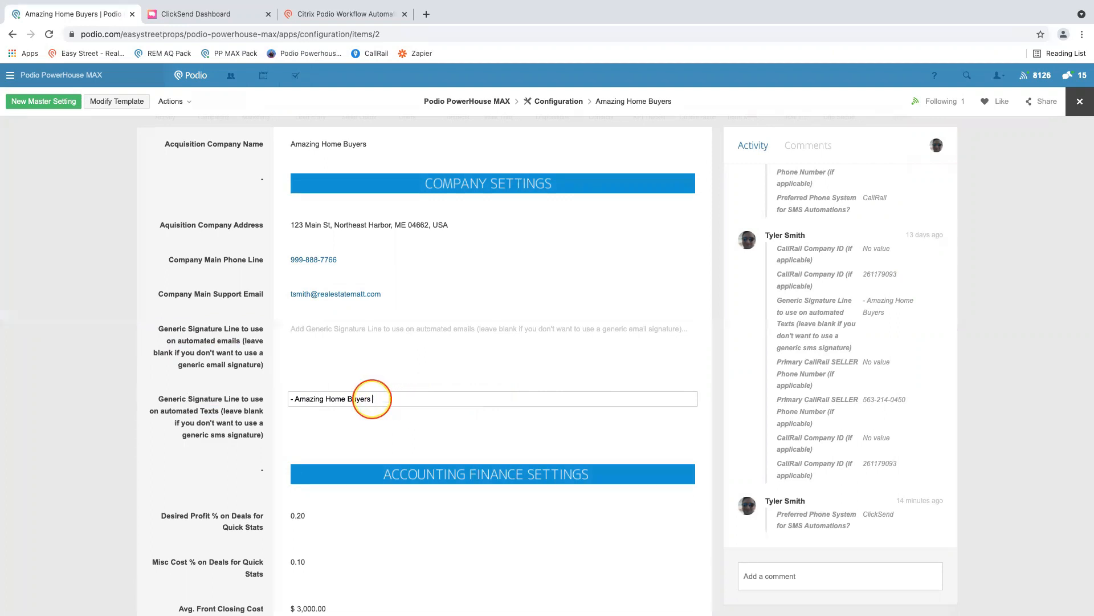
# - Return to the ClickSend SMS integration instructions and review them from Step 4 back up to the introduction
pyautogui.hotkey('ctrl', 'Right')
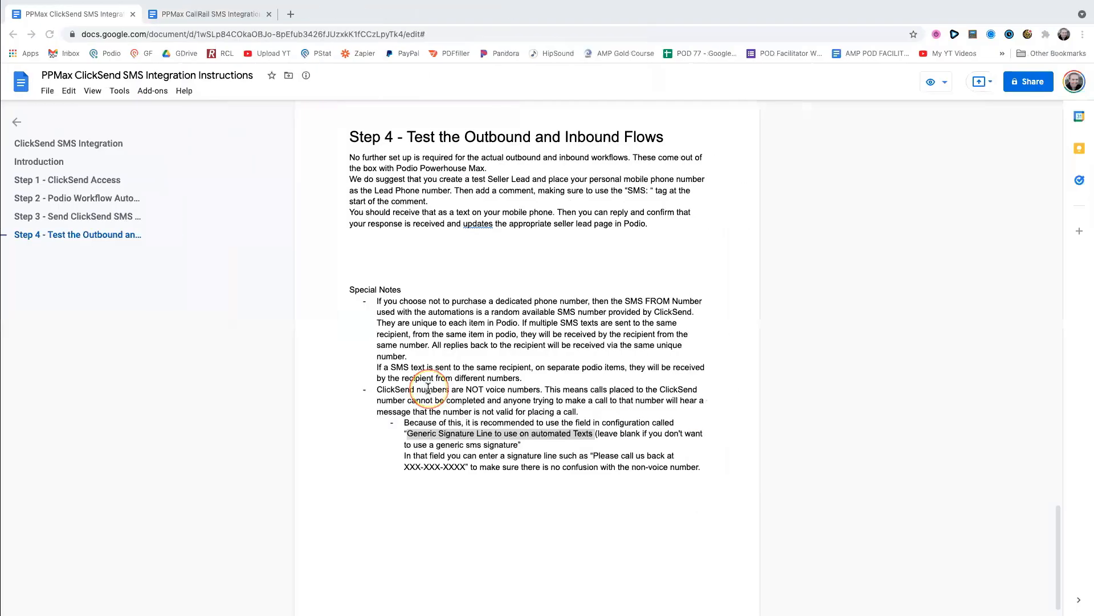
pyautogui.scroll(-1, 505, 370)
pyautogui.scroll(20, 504, 369)
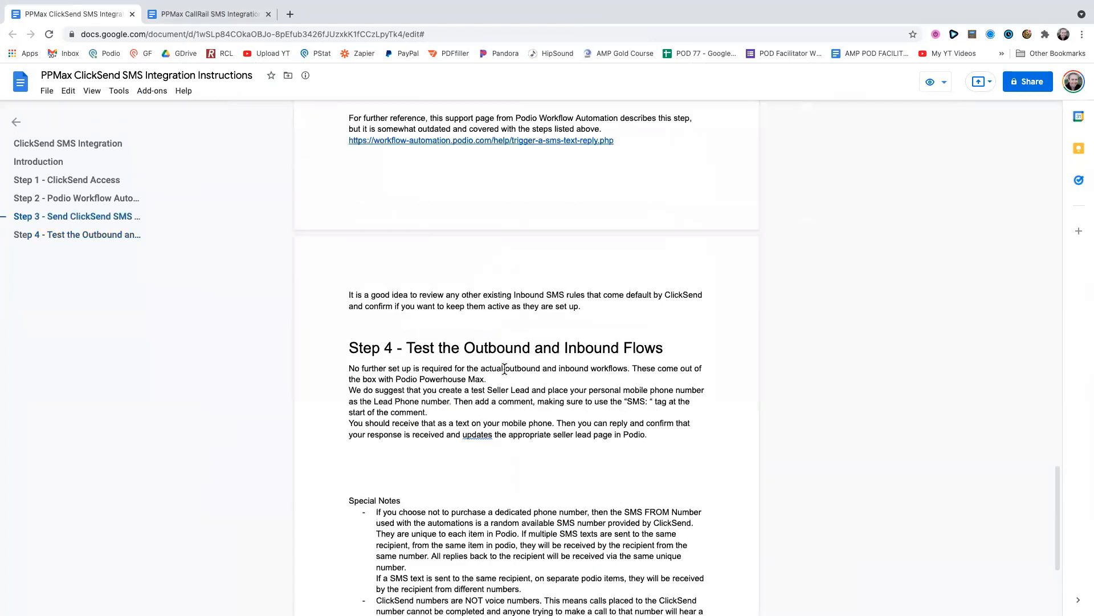
pyautogui.scroll(4, 505, 369)
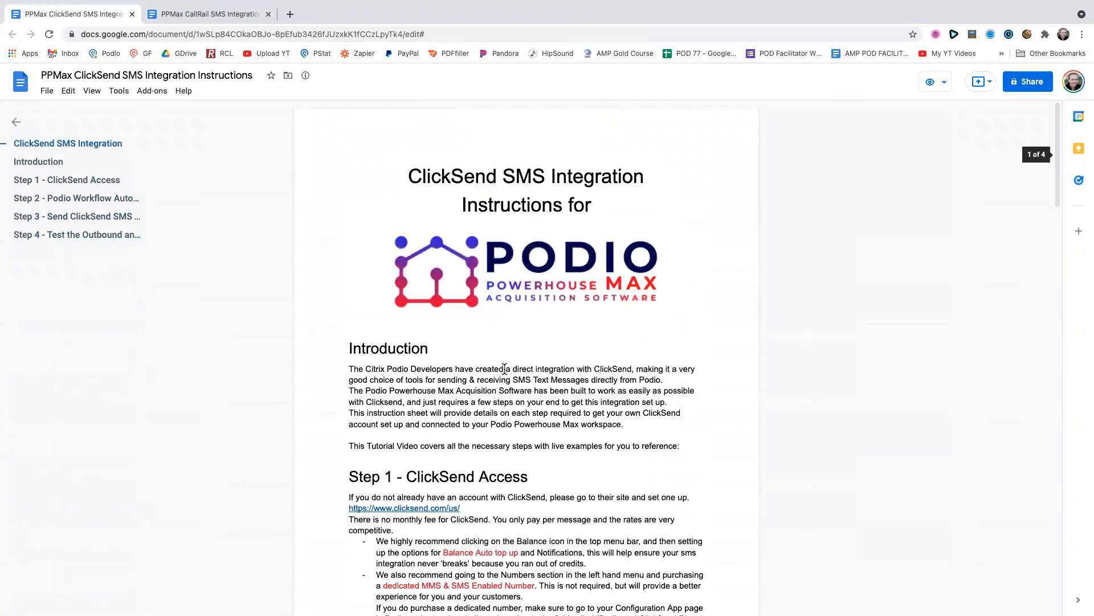